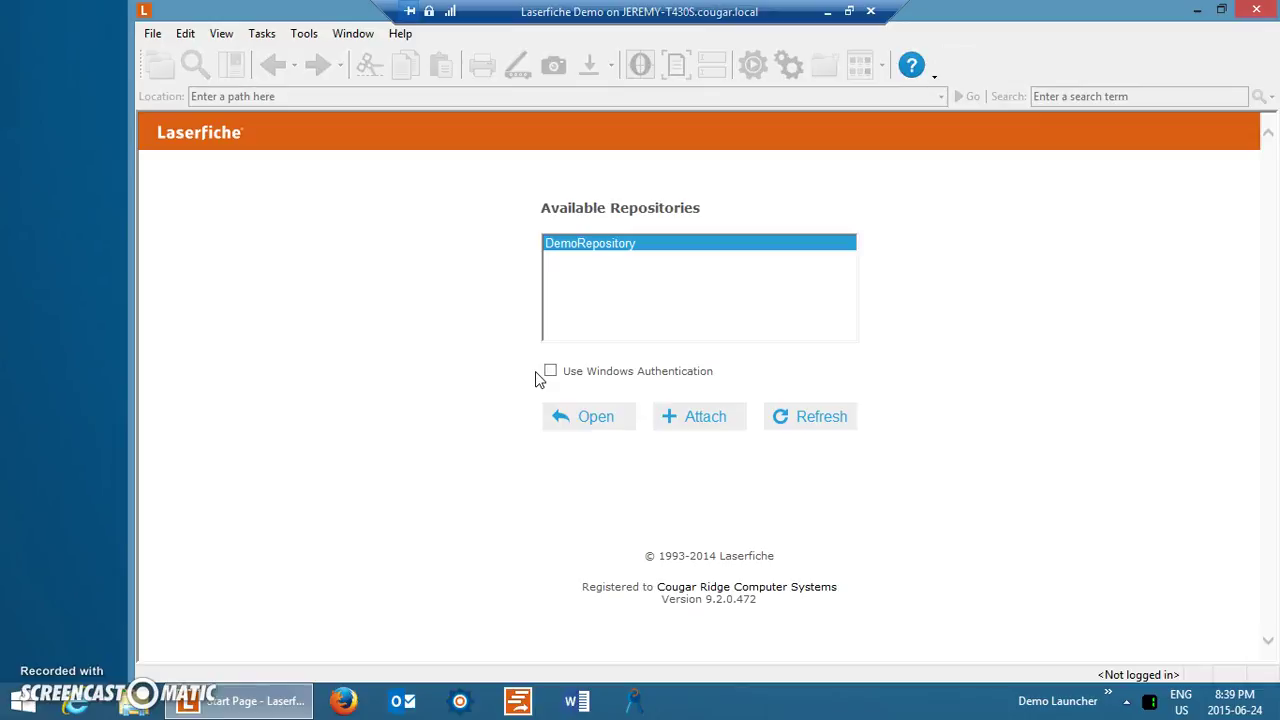
# Log in to DemoRepository with the account password and open the General Documents folder.
pyautogui.click(569, 250)
pyautogui.click(569, 250)
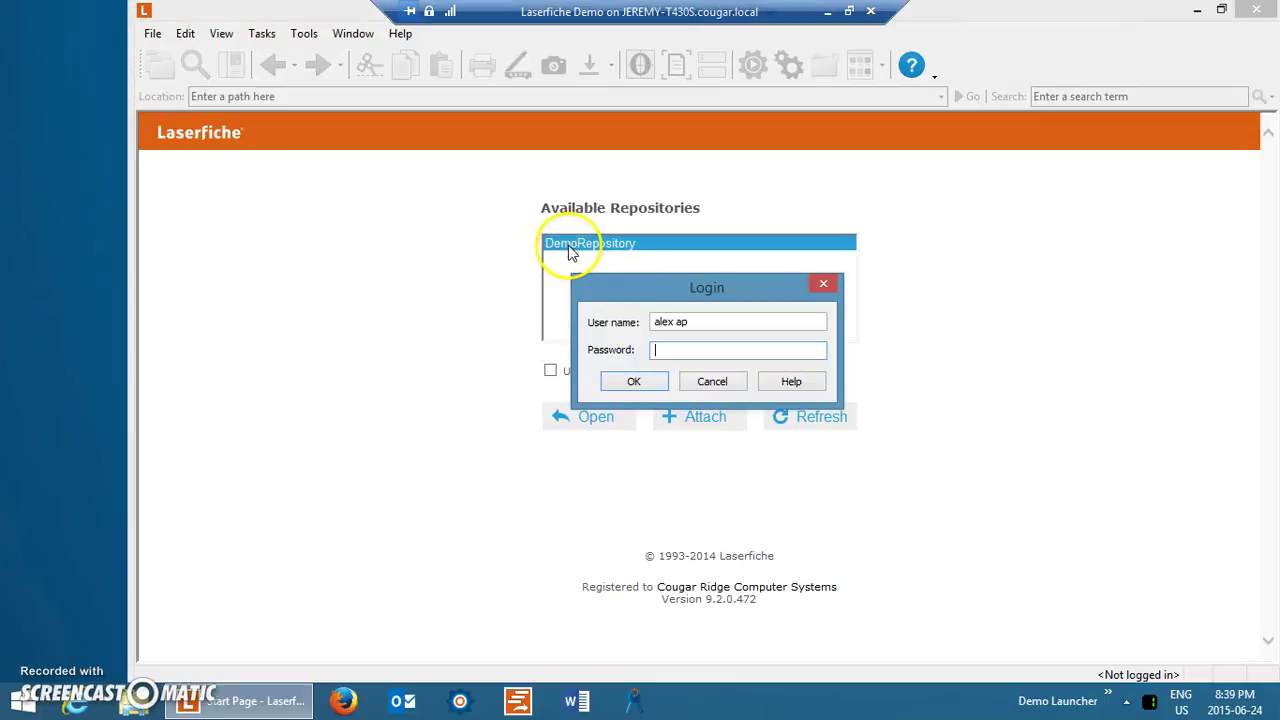
pyautogui.write('p')
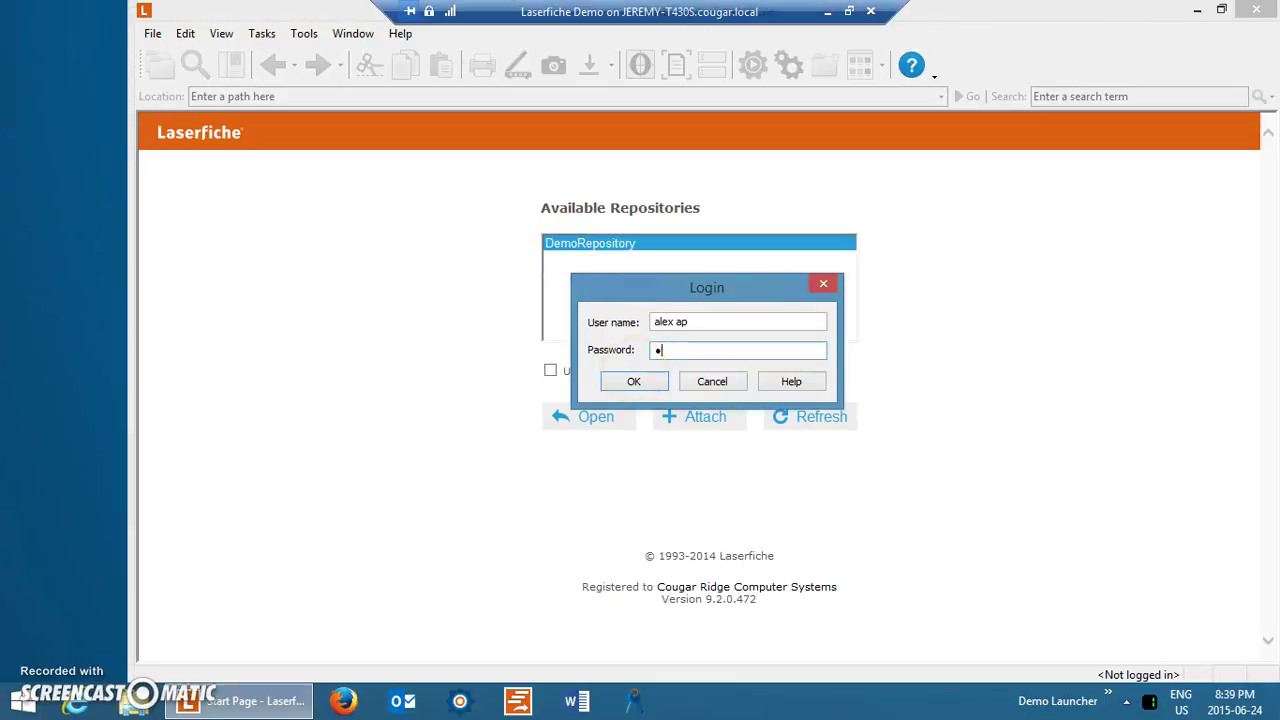
pyautogui.click(636, 380)
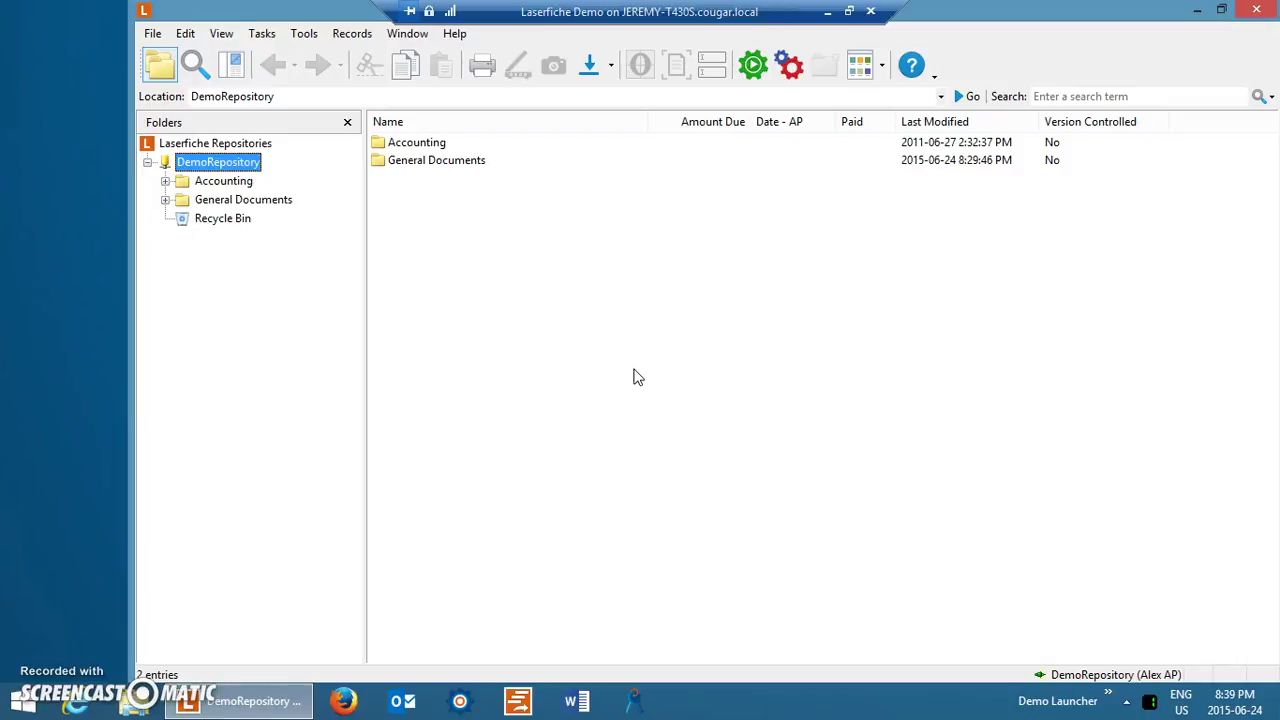
pyautogui.click(184, 201)
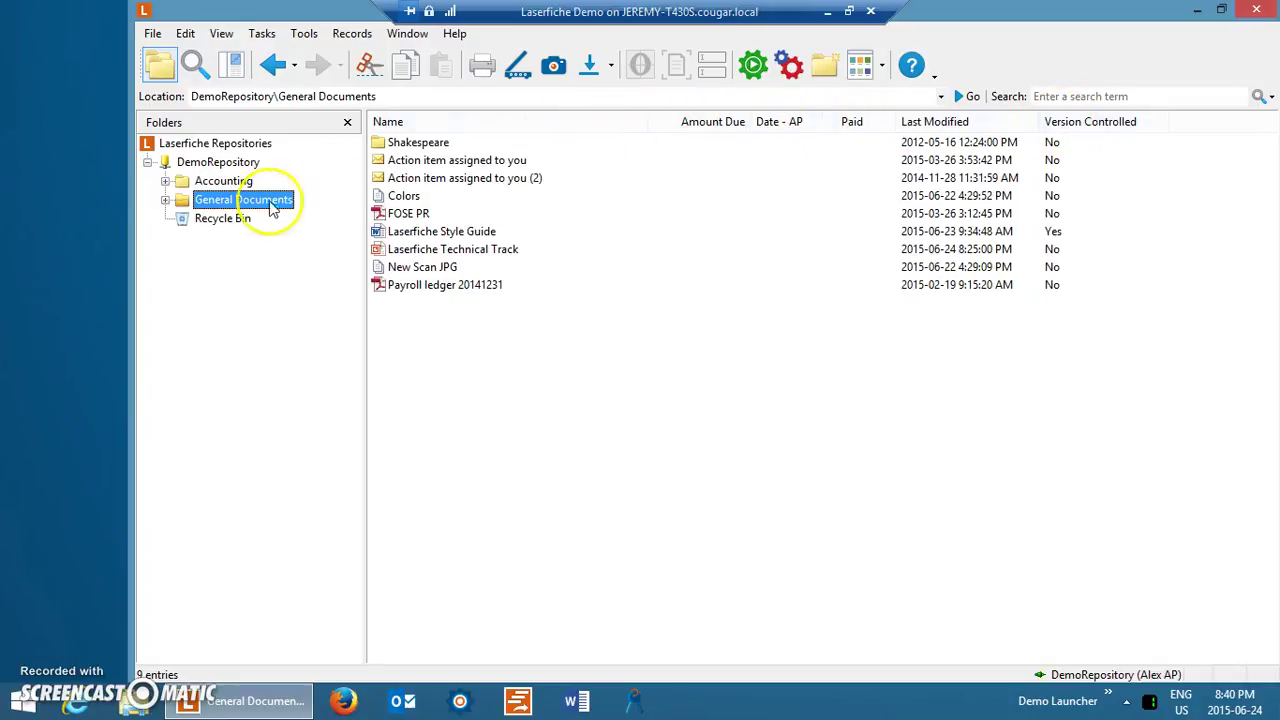
# Expand General Documents, open the Shakespeare folder and view King John's page 1 of 34.
pyautogui.doubleClick(224, 207)
pyautogui.click(230, 220)
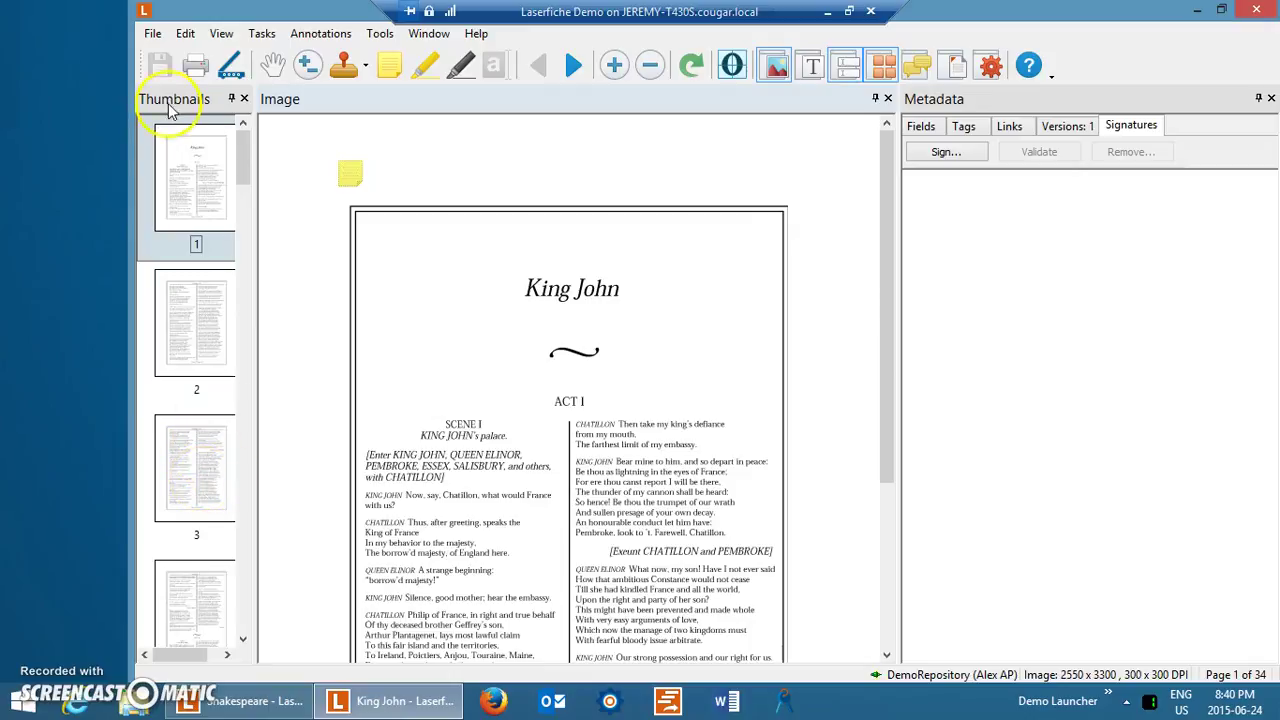
pyautogui.rightClick(207, 208)
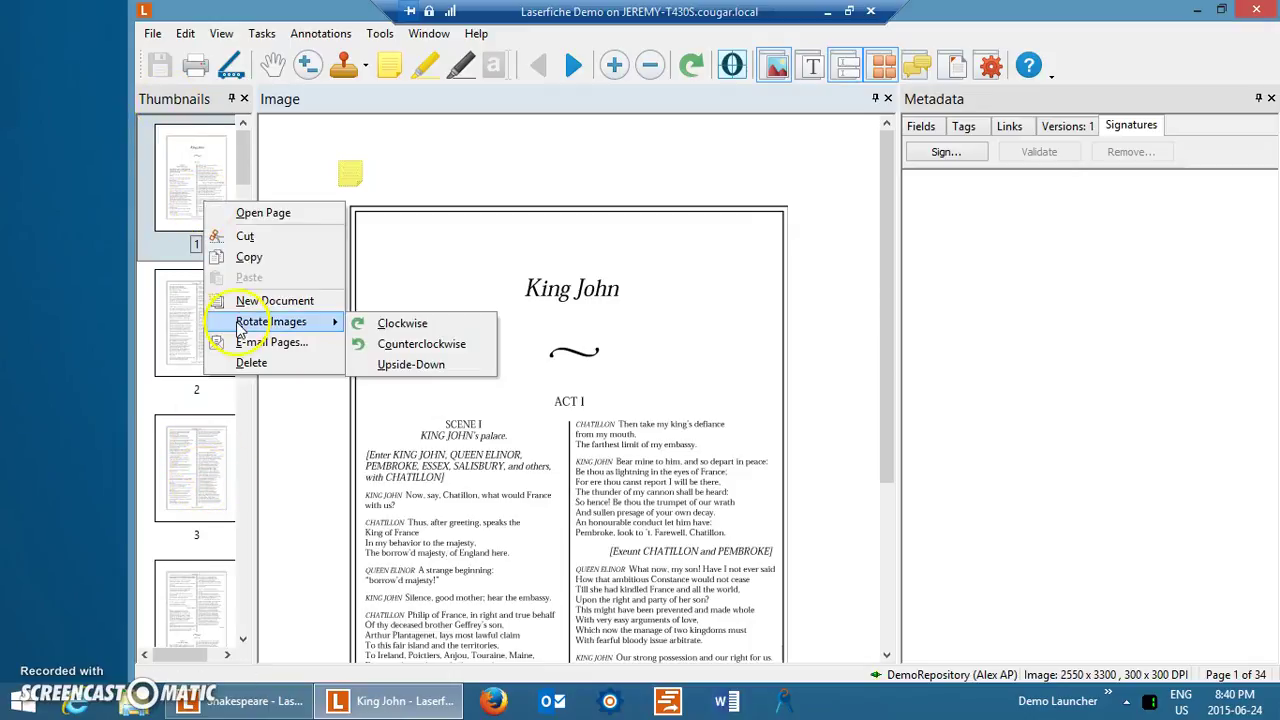
pyautogui.click(241, 156)
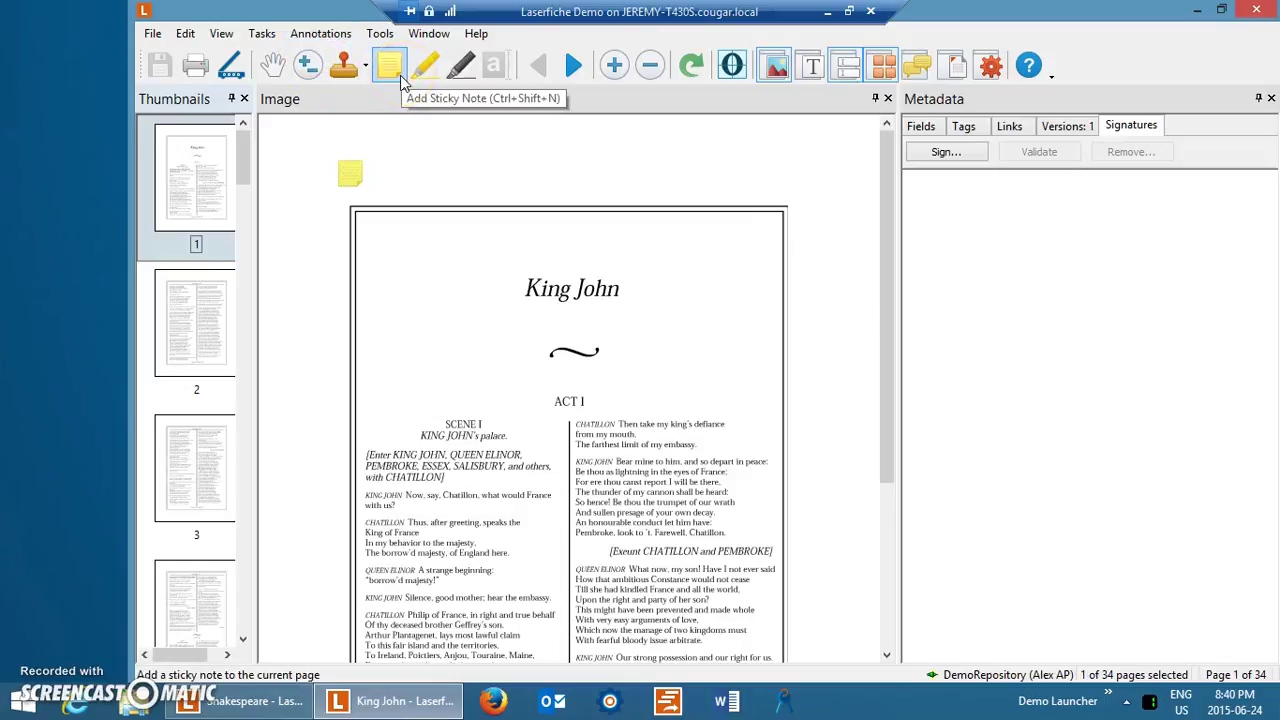
# Draw a redaction box over the CHATILLON speech in page 1's right column.
pyautogui.click(428, 78)
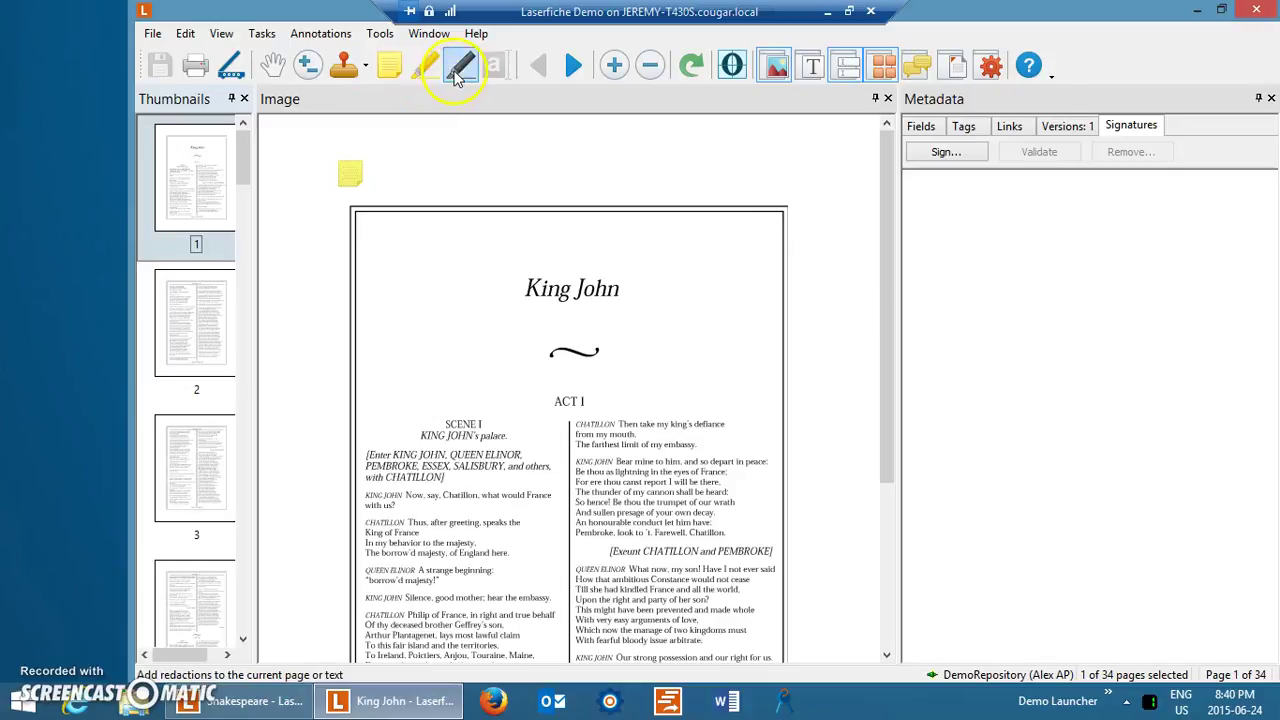
pyautogui.click(460, 66)
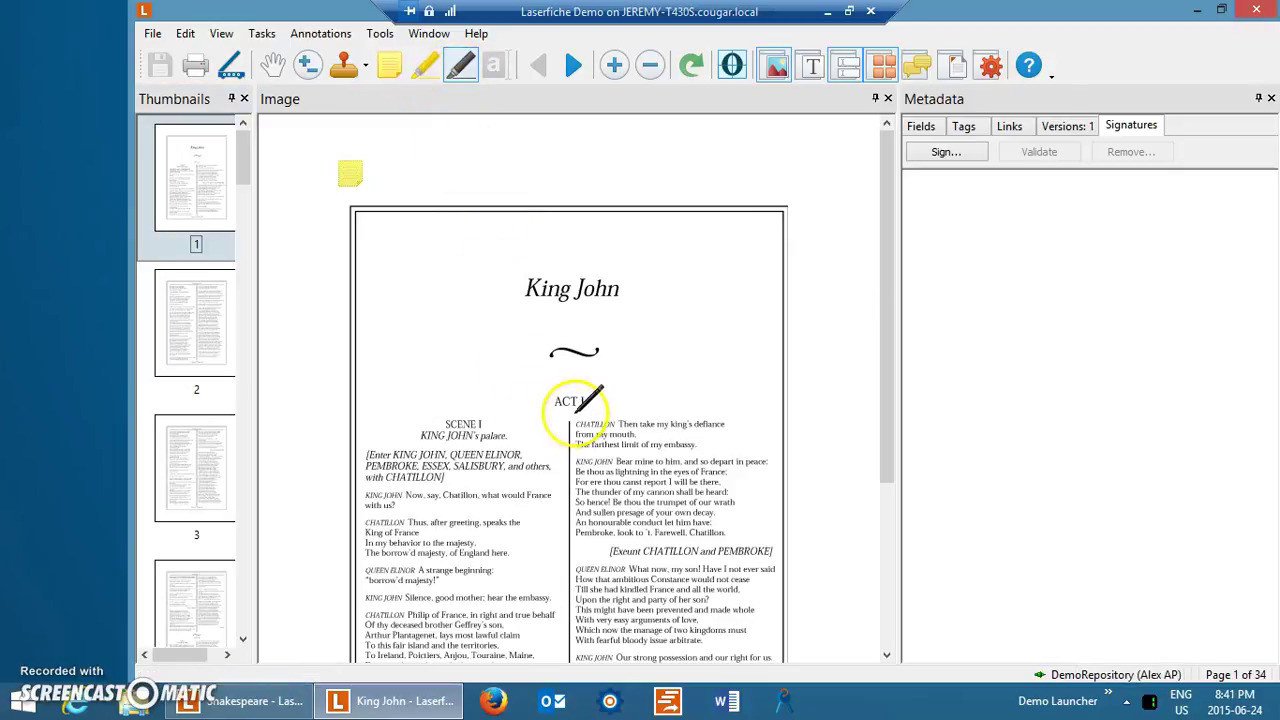
pyautogui.moveTo(572, 414); pyautogui.dragTo(746, 453)
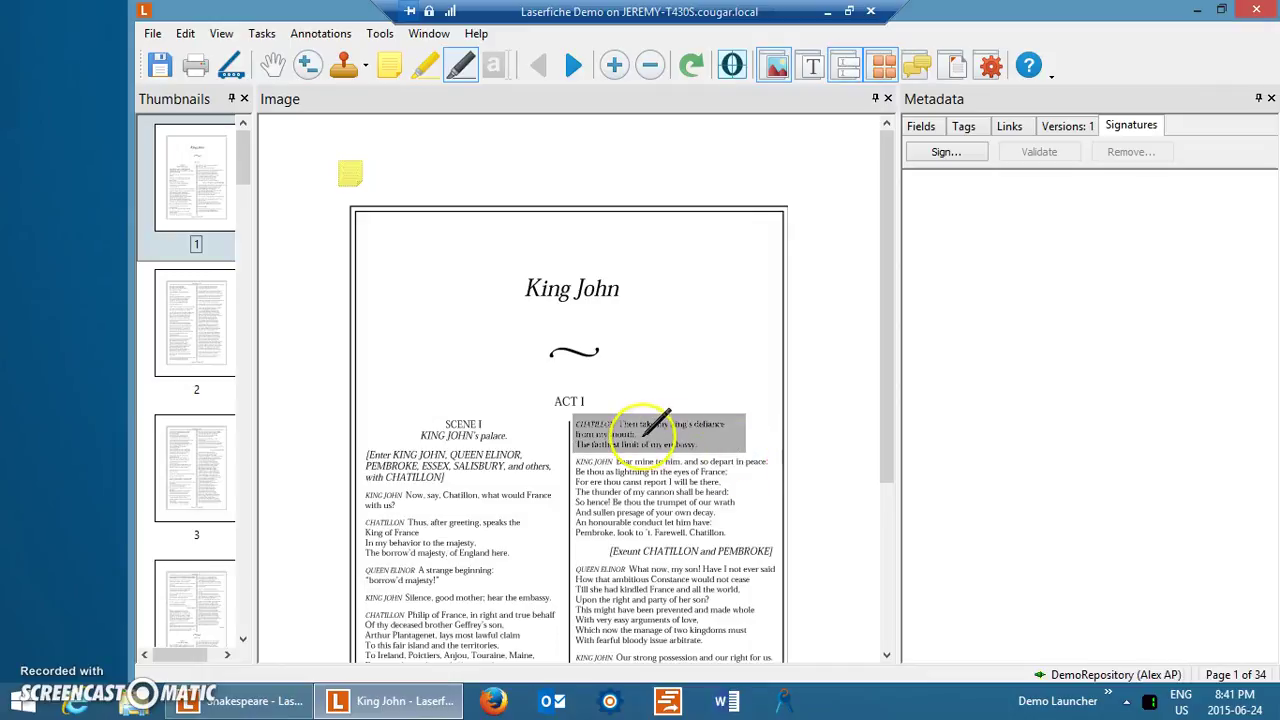
pyautogui.click(645, 410)
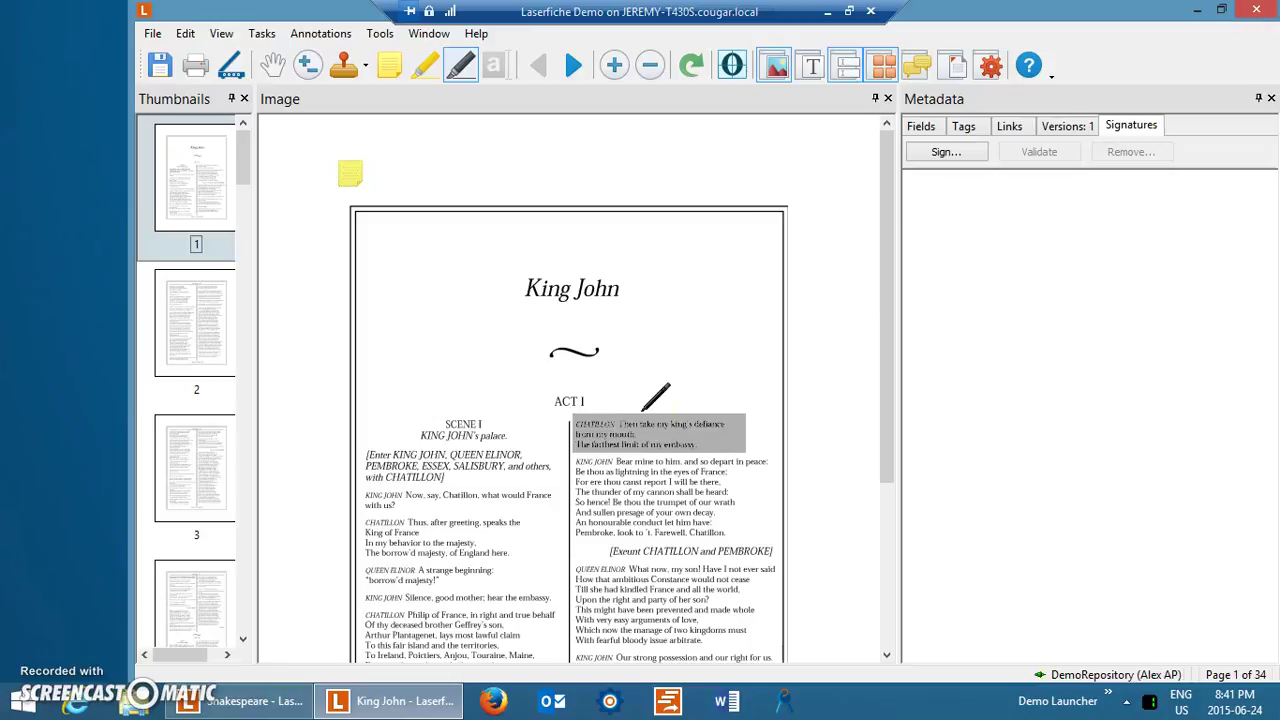
pyautogui.click(643, 408)
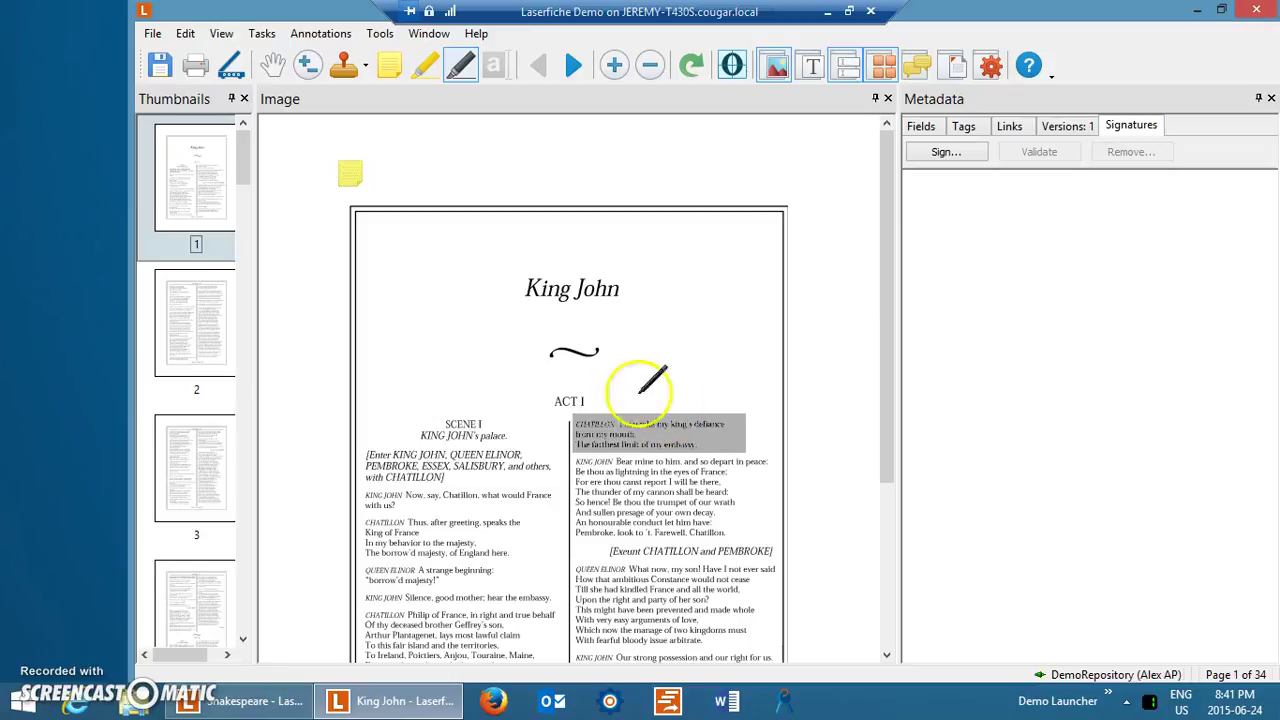
# Show the page's recognized text beside the image and stop drawing redactions.
pyautogui.click(813, 62)
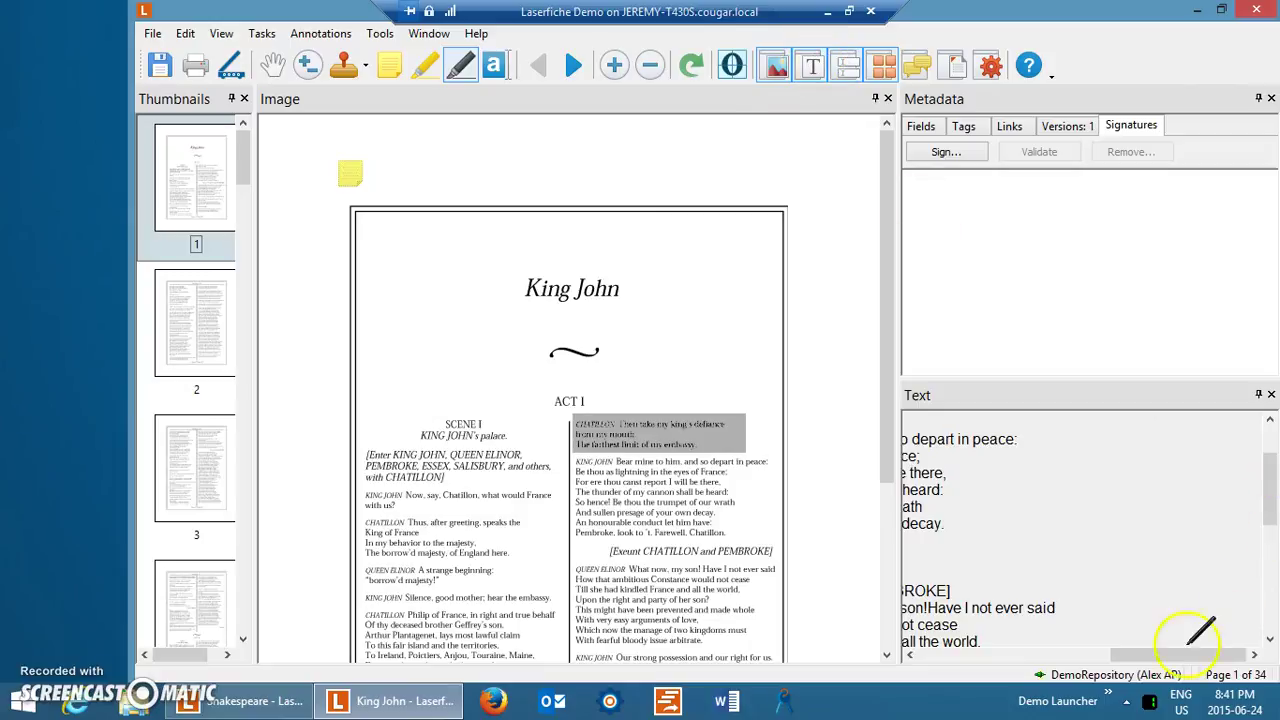
pyautogui.moveTo(1129, 656); pyautogui.dragTo(1155, 585)
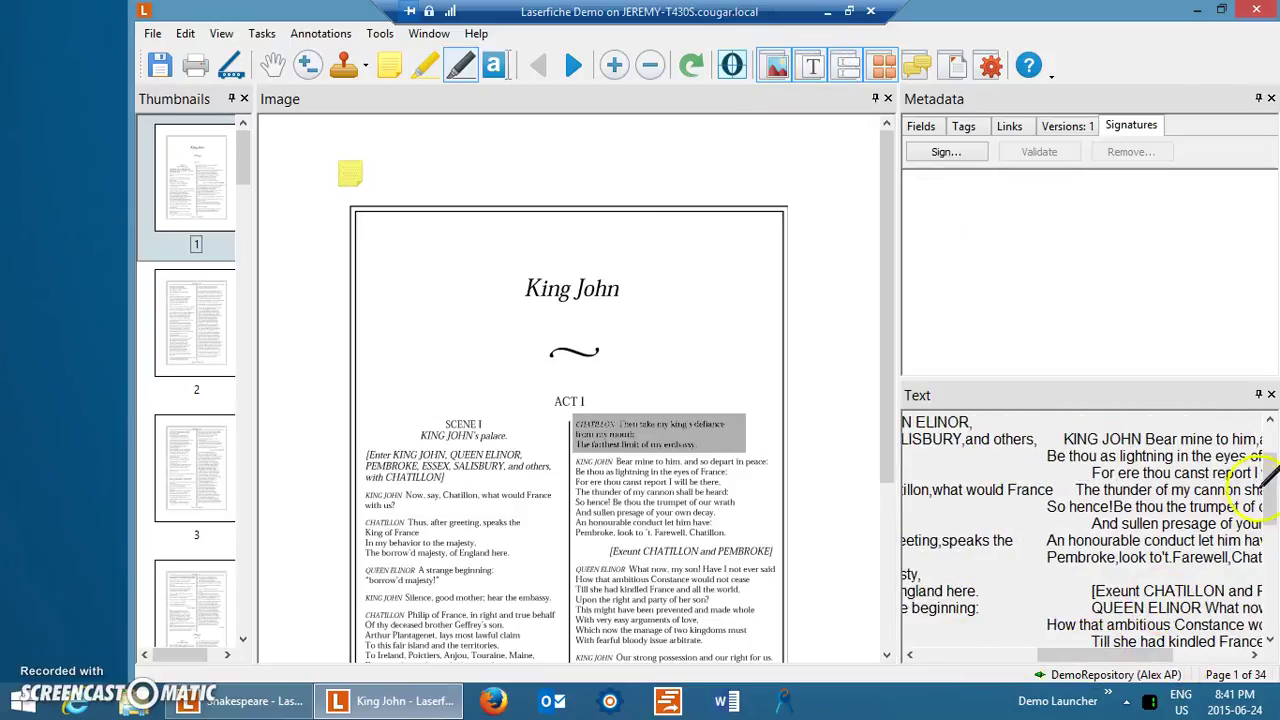
pyautogui.moveTo(1266, 490); pyautogui.dragTo(1266, 430)
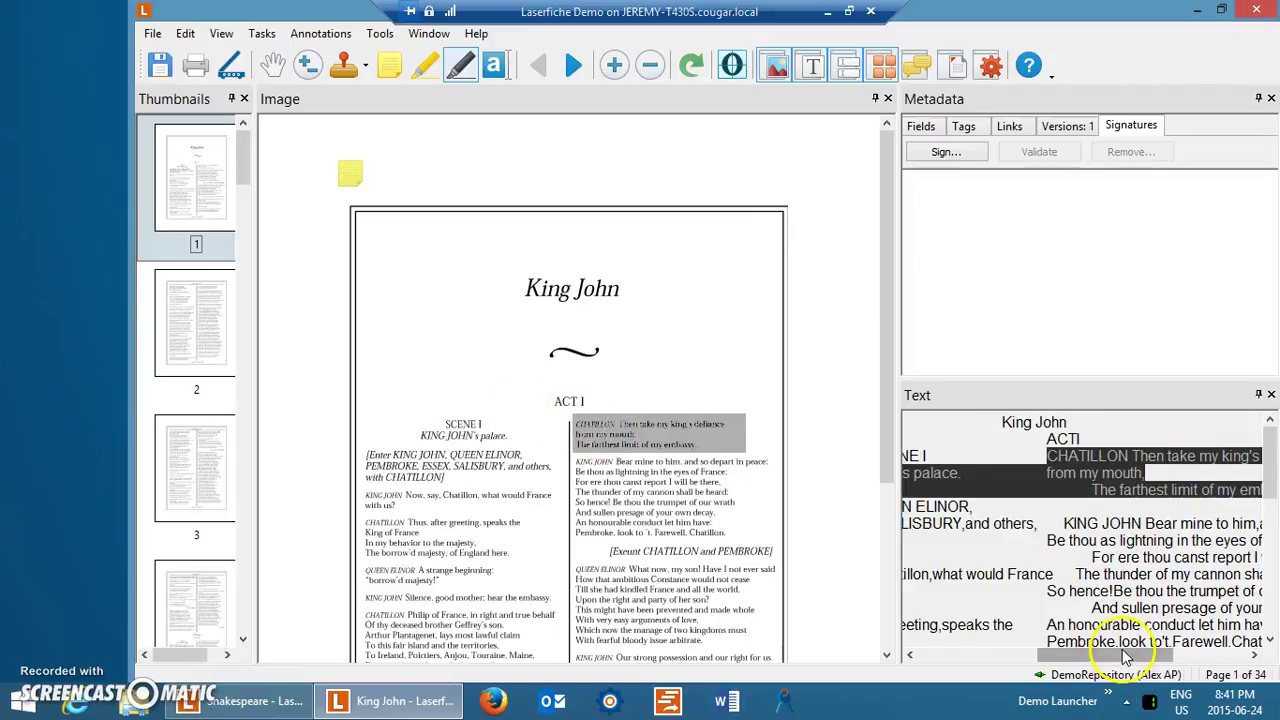
pyautogui.moveTo(1105, 655); pyautogui.dragTo(1145, 655)
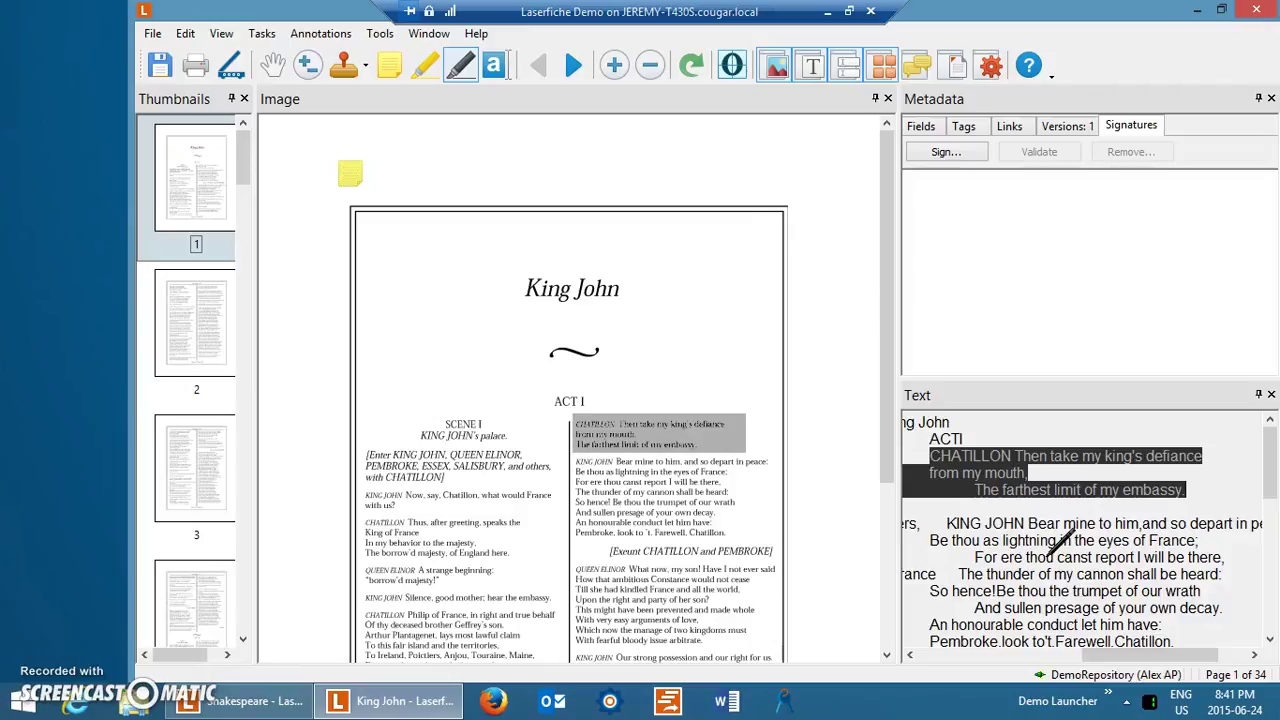
pyautogui.click(462, 279)
pyautogui.click(472, 61)
# Delete the grey redaction over the CHATILLON speech along with its text annotation.
pyautogui.click(704, 440)
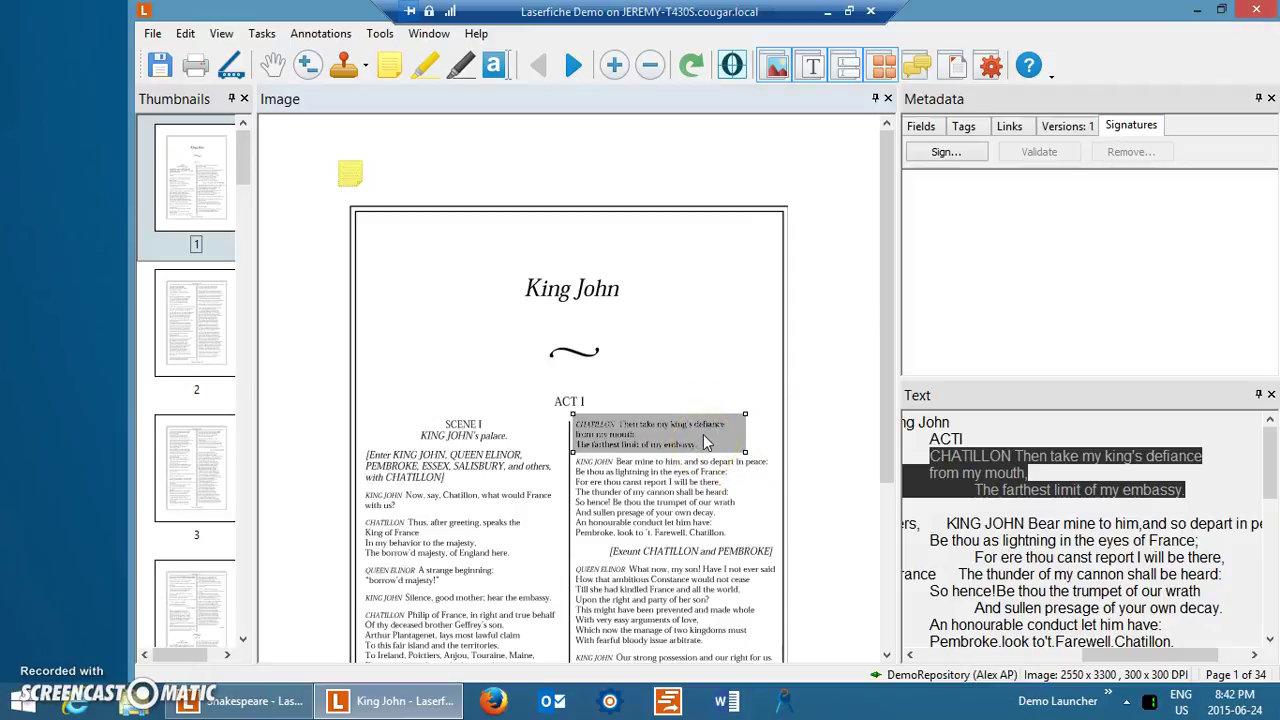
pyautogui.press('Delete')
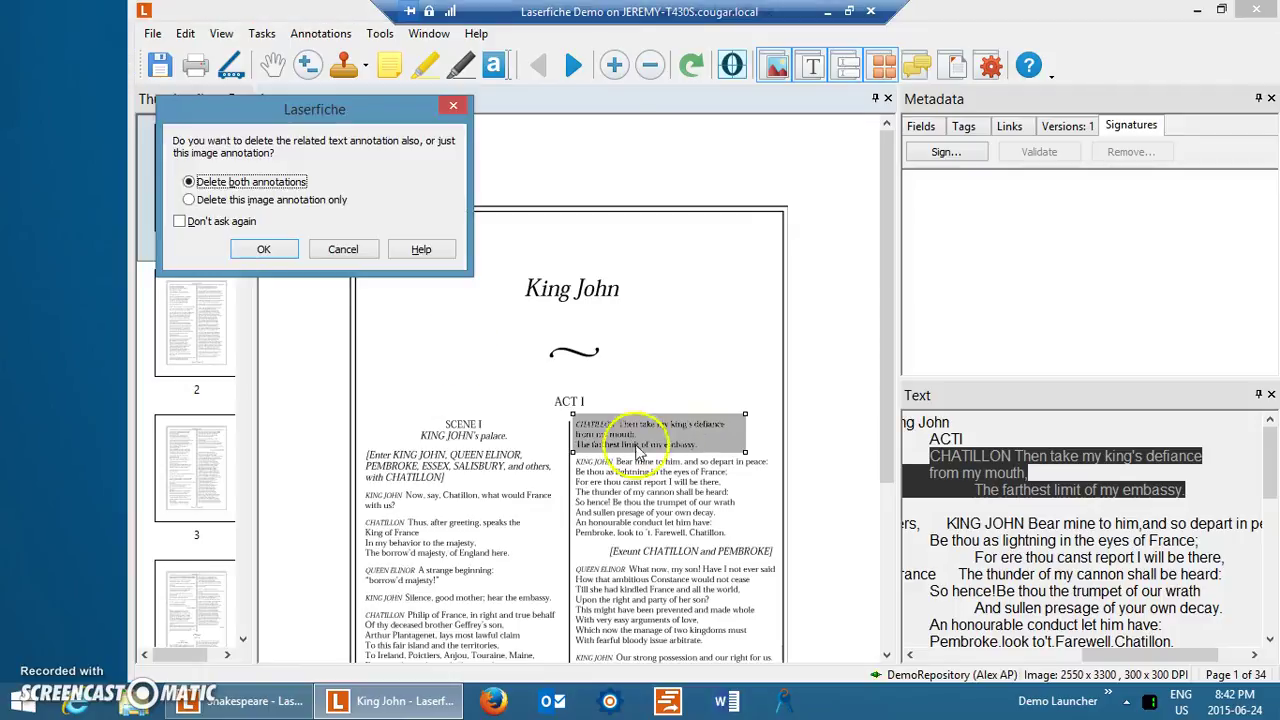
pyautogui.click(279, 251)
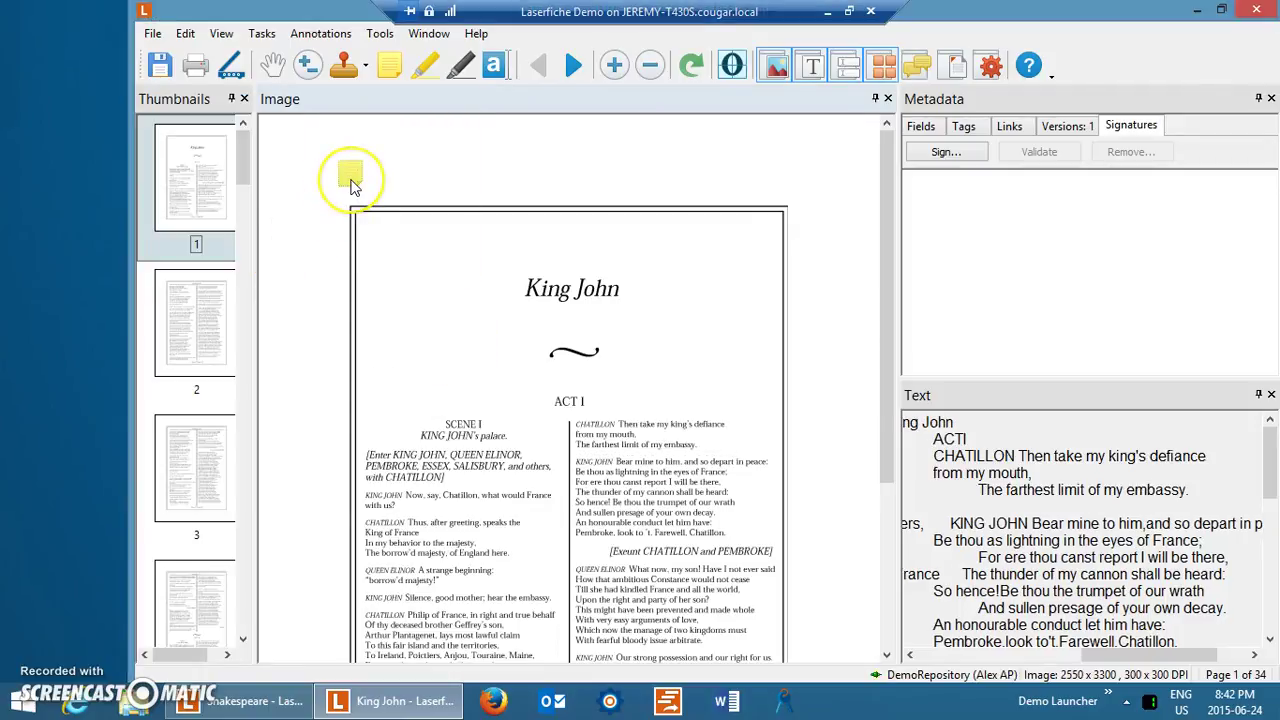
# Delete the yellow sticky note from page 1.
pyautogui.click(350, 177)
pyautogui.press('Delete')
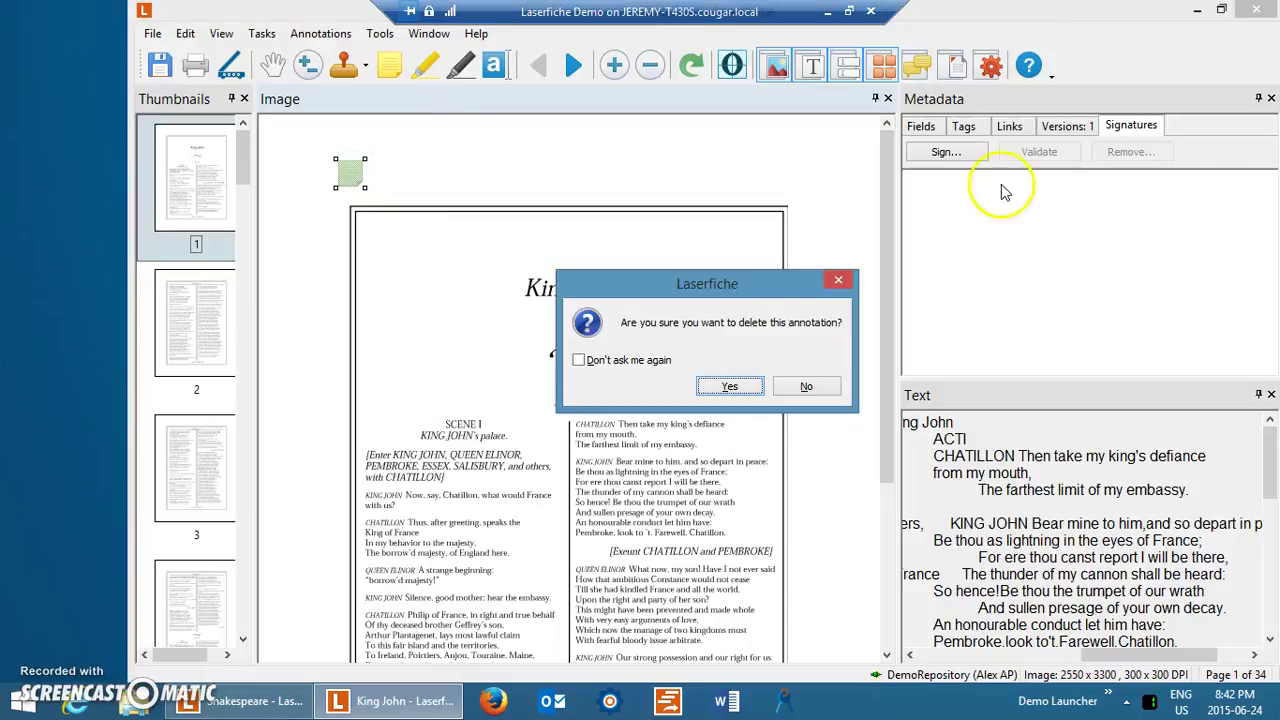
pyautogui.click(743, 398)
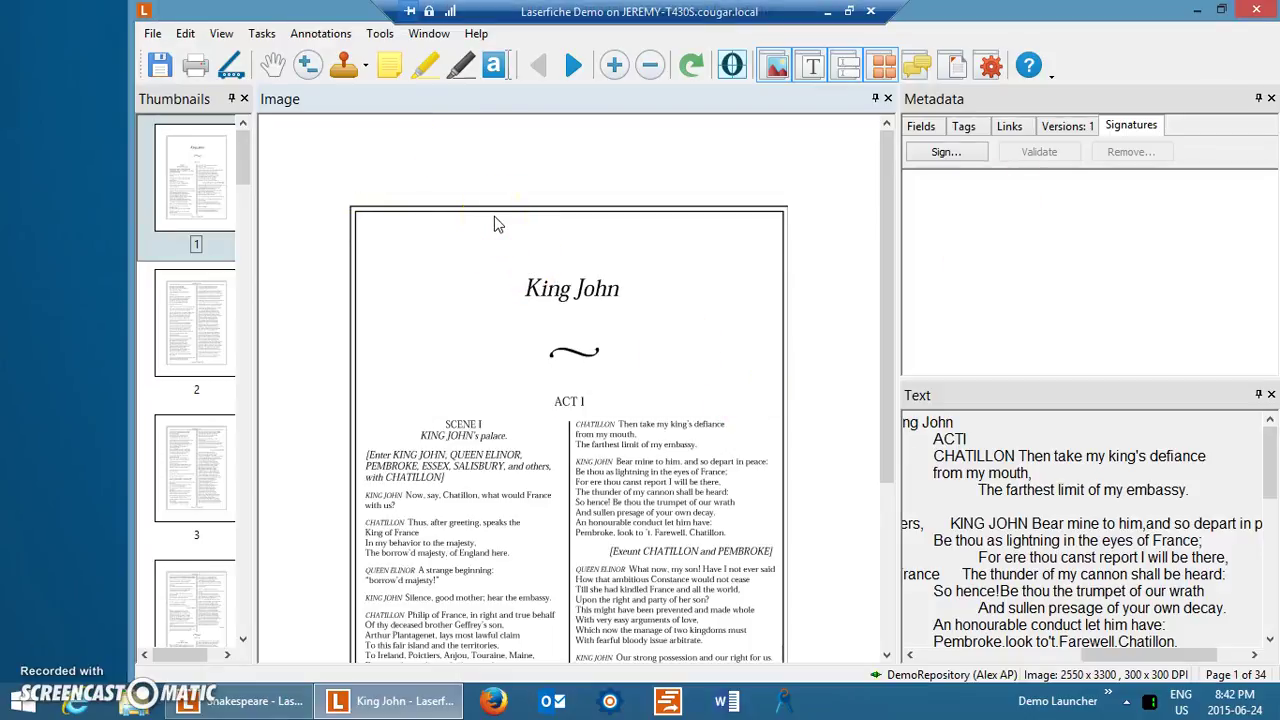
# Inspect King John's metadata fields, including Title King John and Format Play.
pyautogui.click(922, 129)
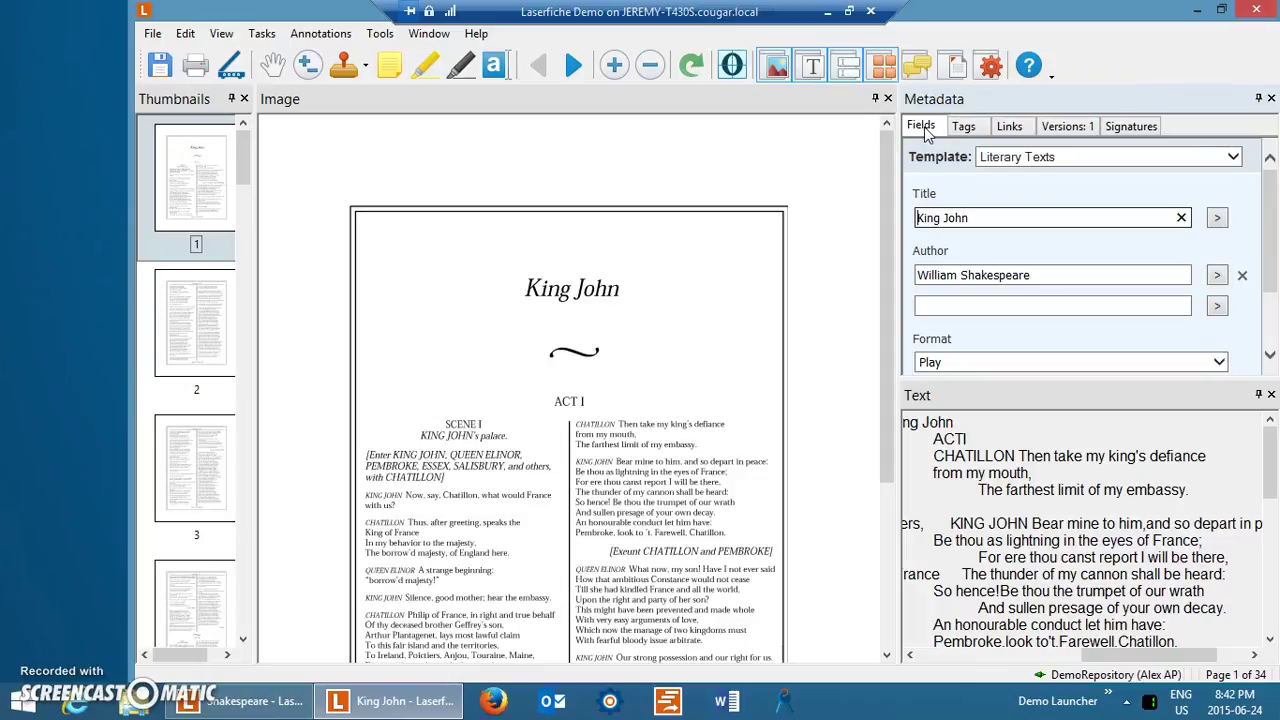
pyautogui.click(998, 213)
pyautogui.press('End')
pyautogui.click(1000, 358)
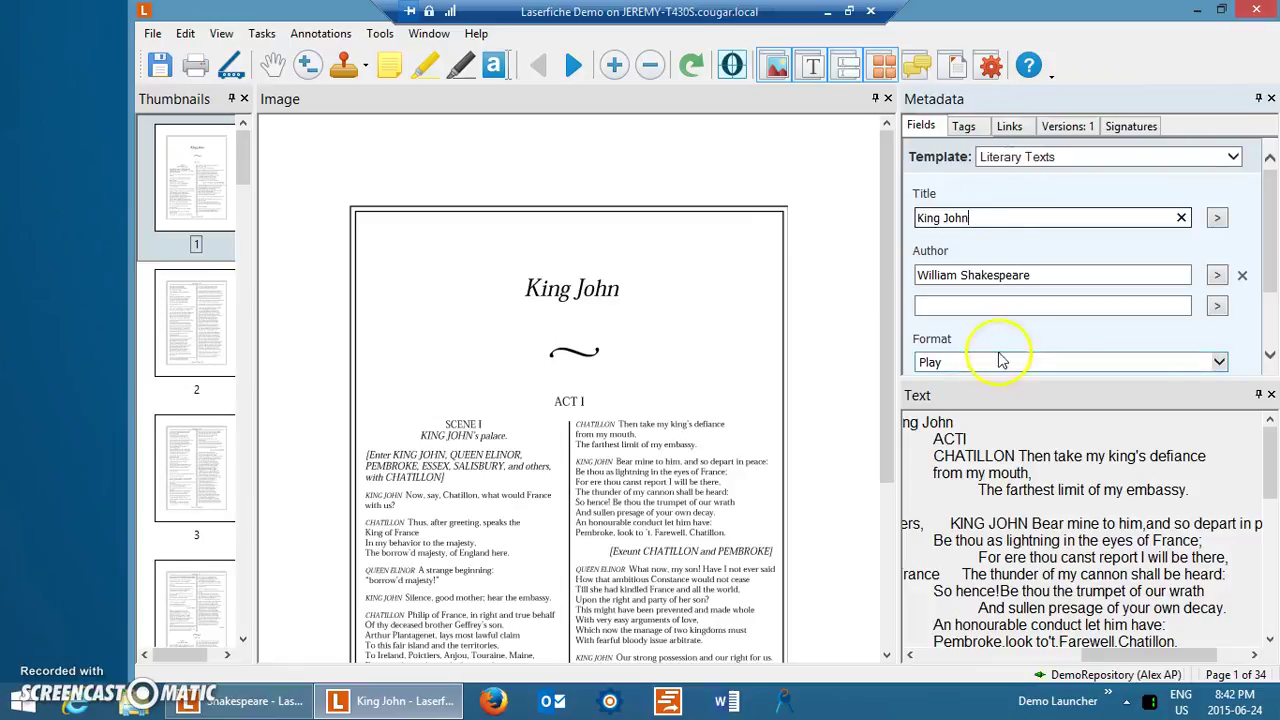
pyautogui.click(1100, 247)
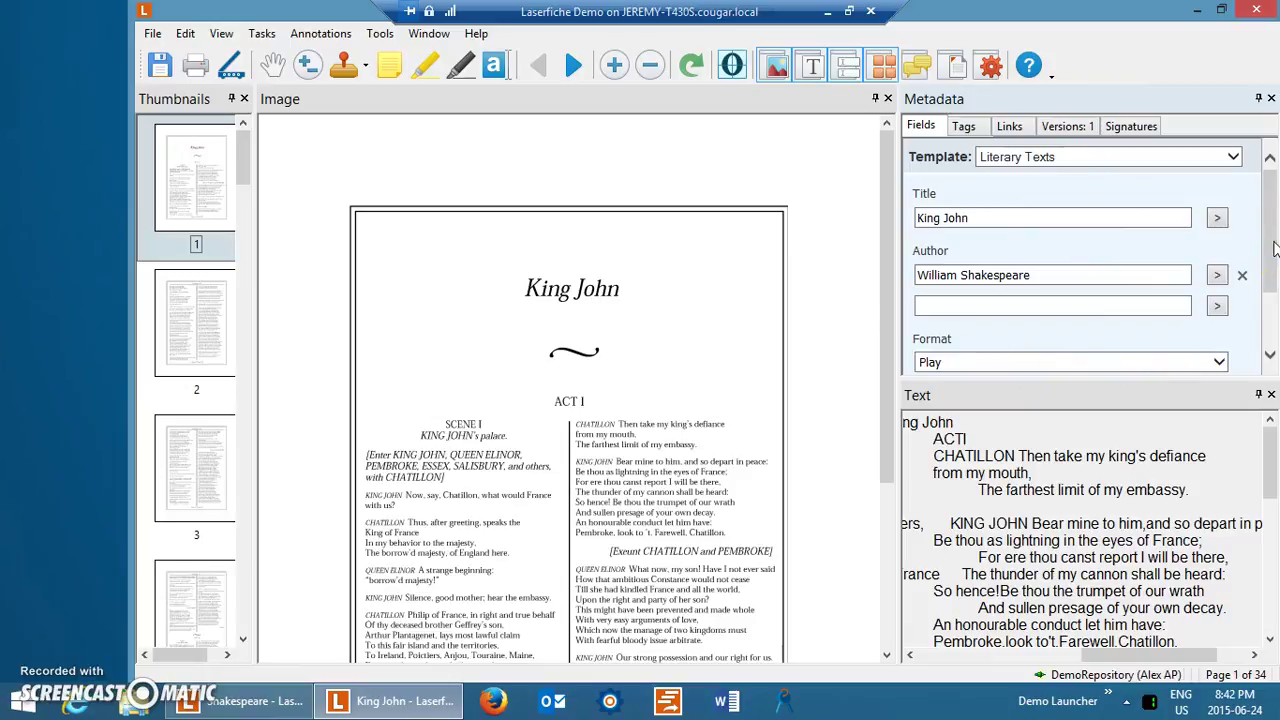
pyautogui.click(1129, 243)
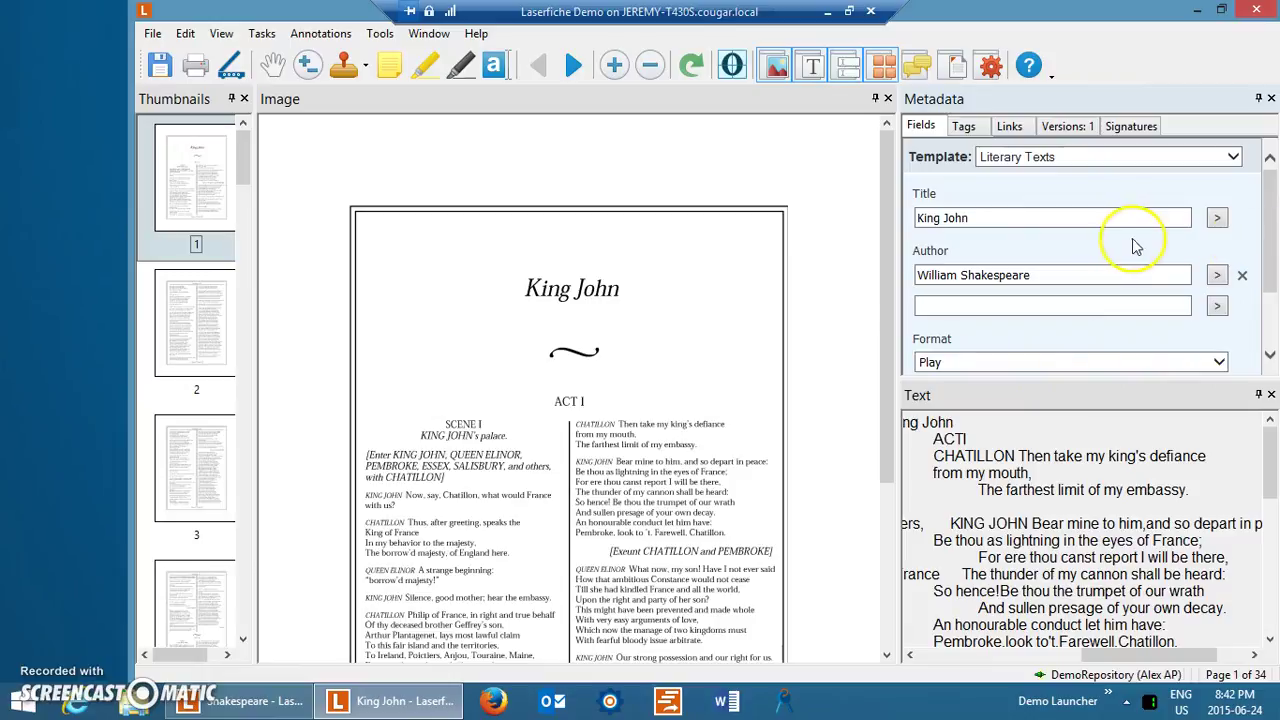
pyautogui.click(1249, 249)
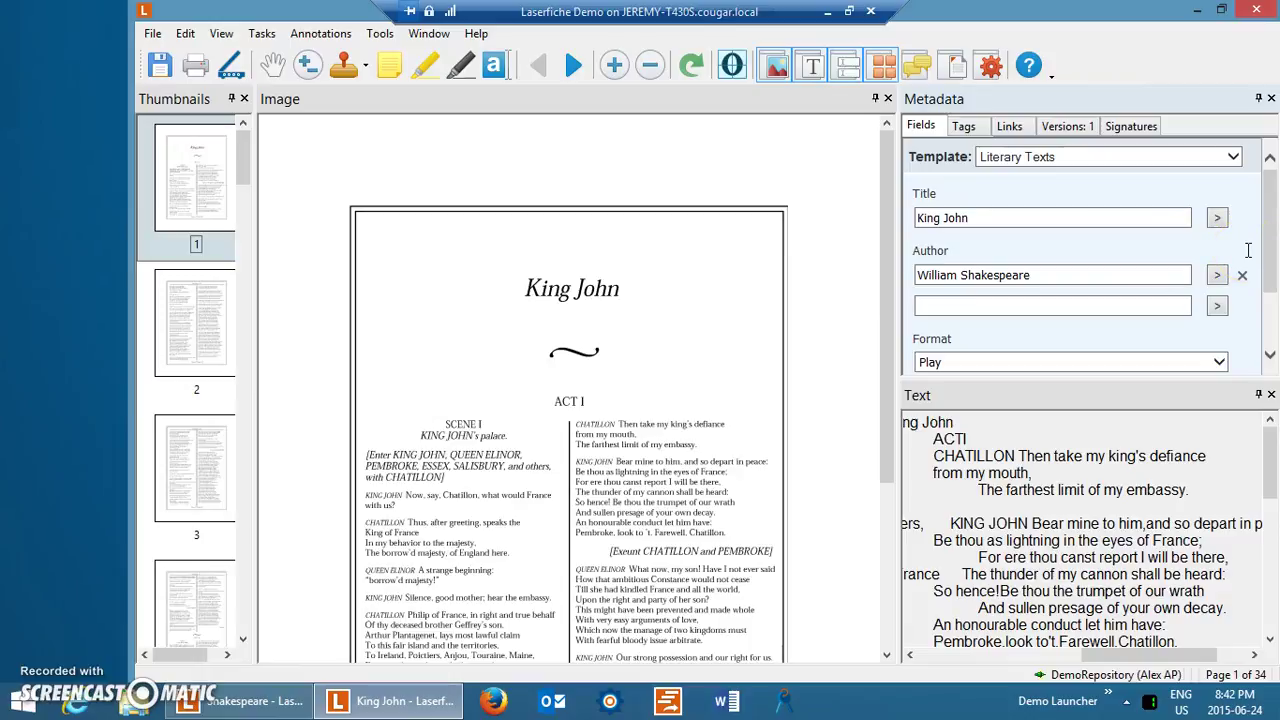
pyautogui.click(1262, 253)
# Check the Literary Texts template and view the tags, including Set Loan Status.
pyautogui.click(1005, 158)
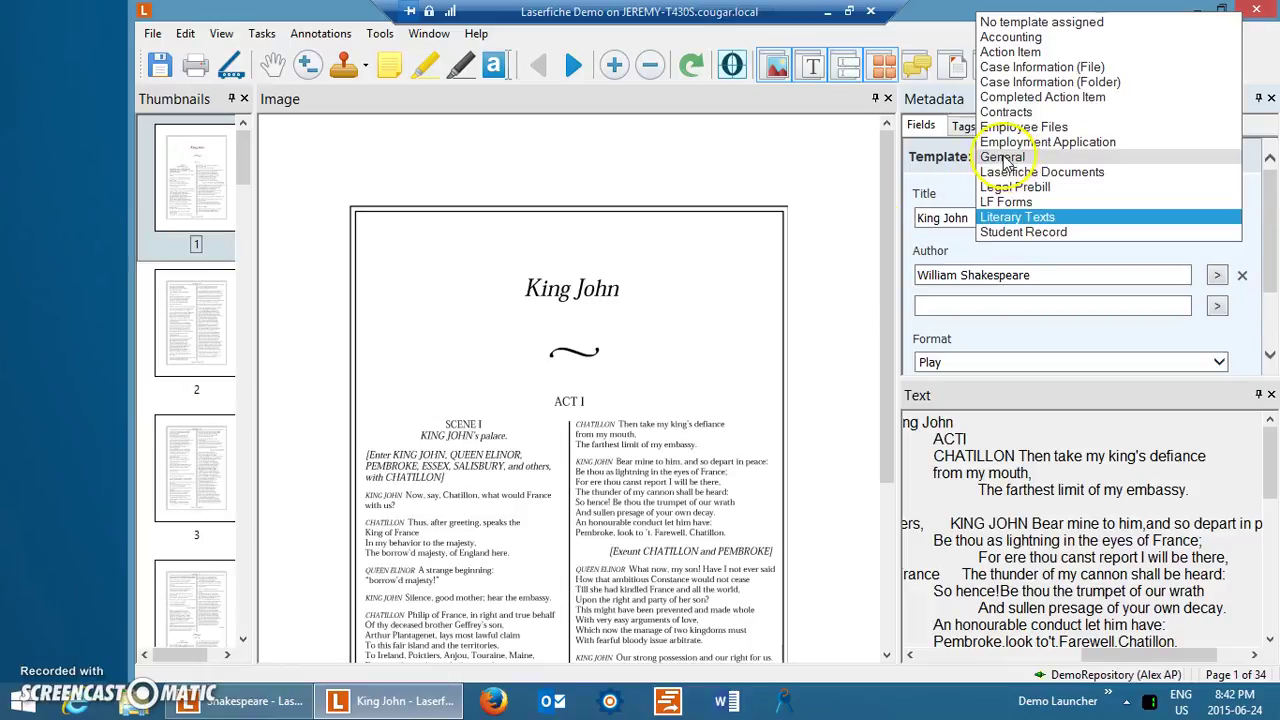
pyautogui.click(965, 157)
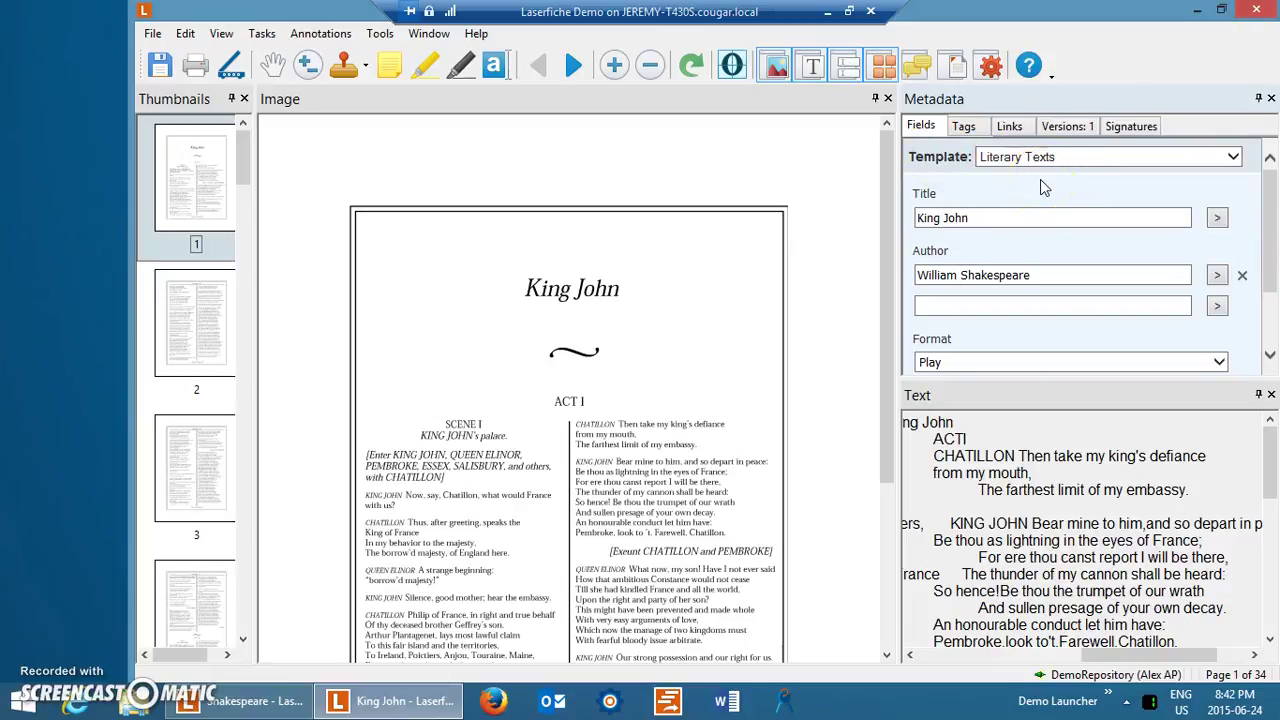
pyautogui.click(1274, 216)
pyautogui.click(964, 128)
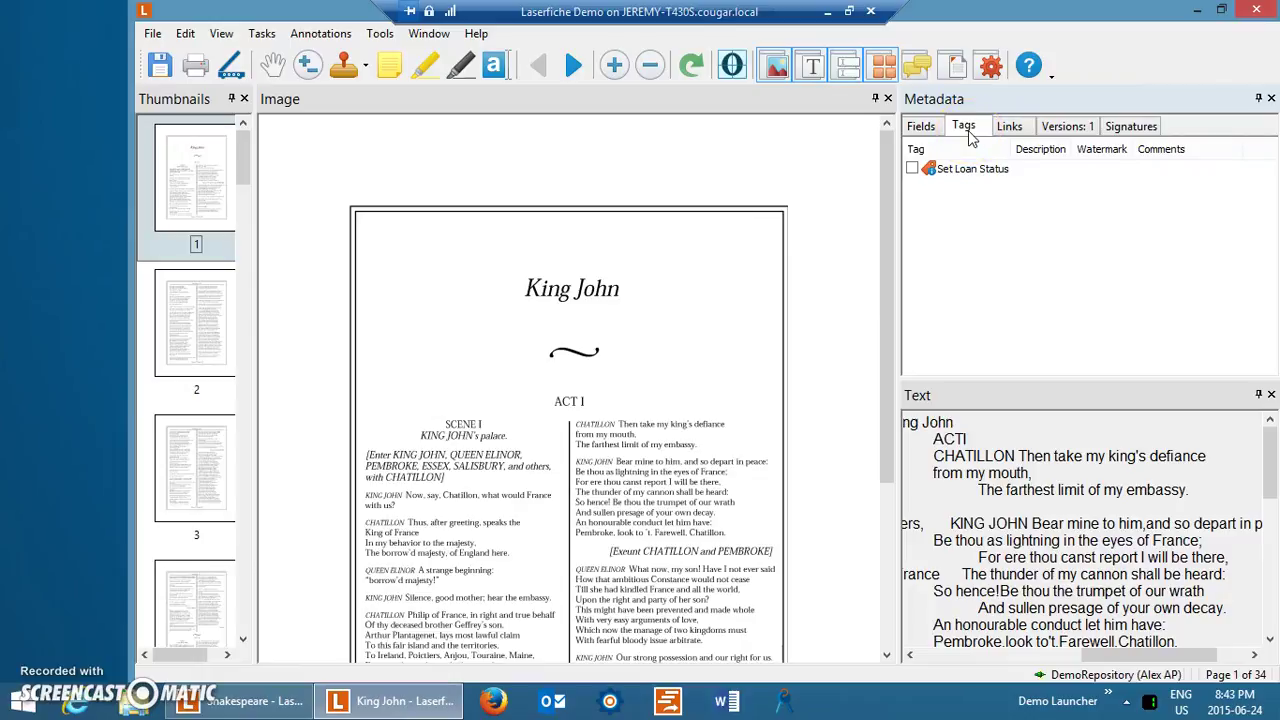
# Review King John's links, version 1 details in its history, and its digital signatures.
pyautogui.click(1009, 128)
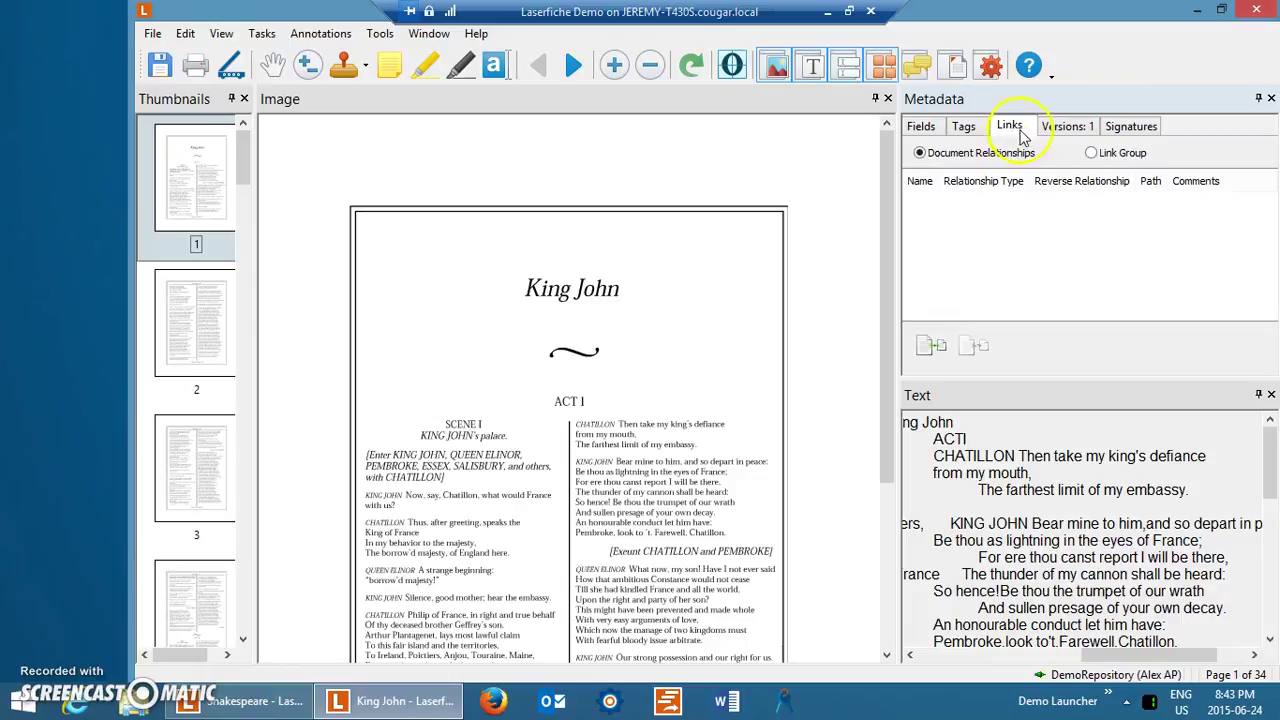
pyautogui.click(1066, 130)
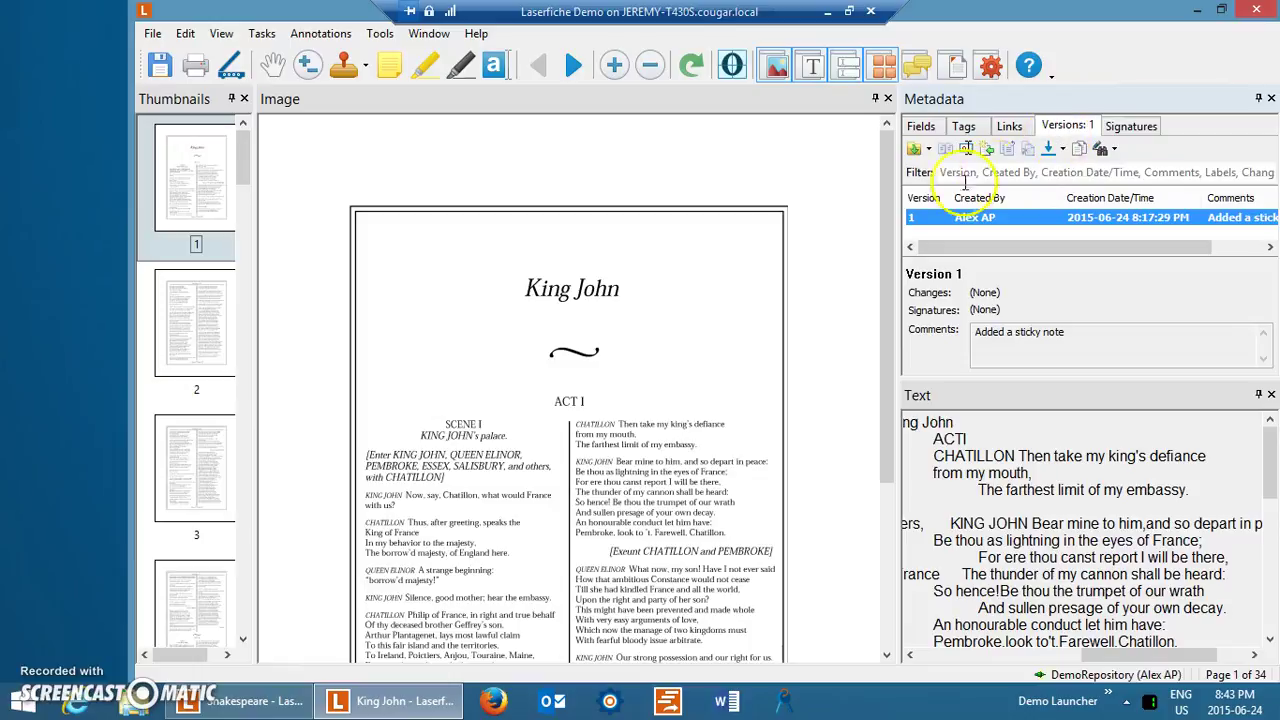
pyautogui.click(950, 219)
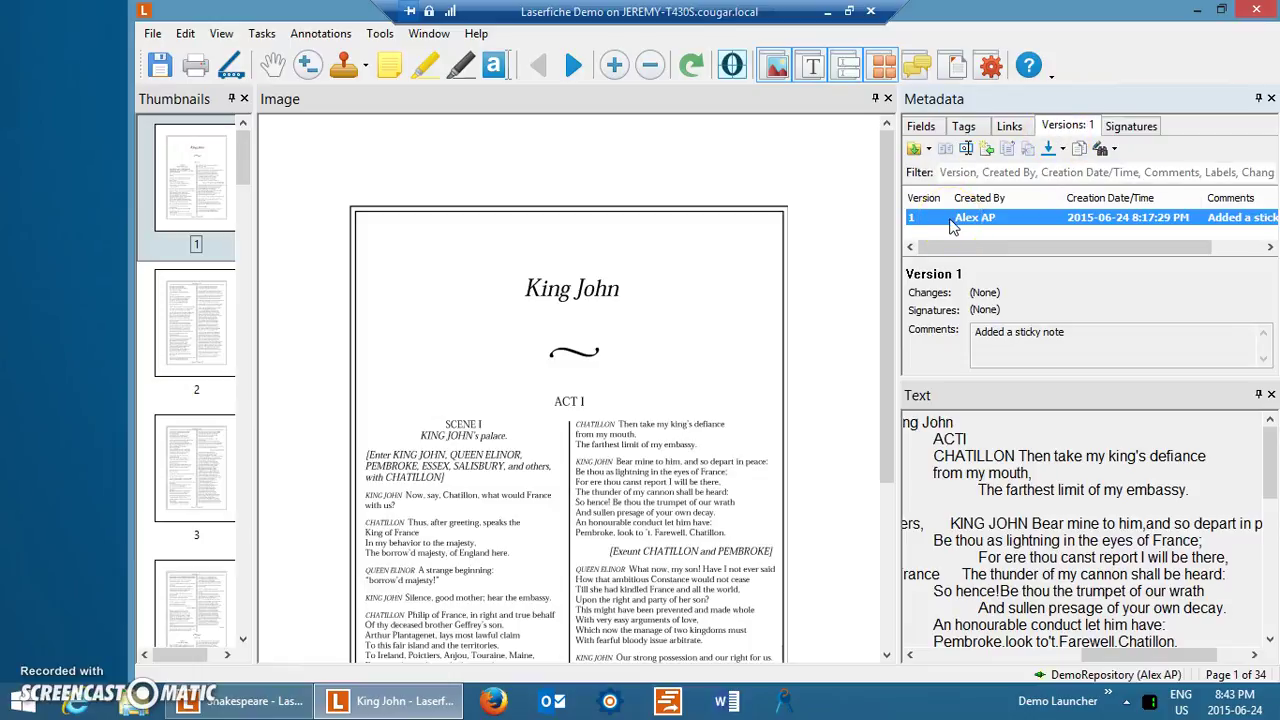
pyautogui.click(966, 343)
pyautogui.click(1121, 128)
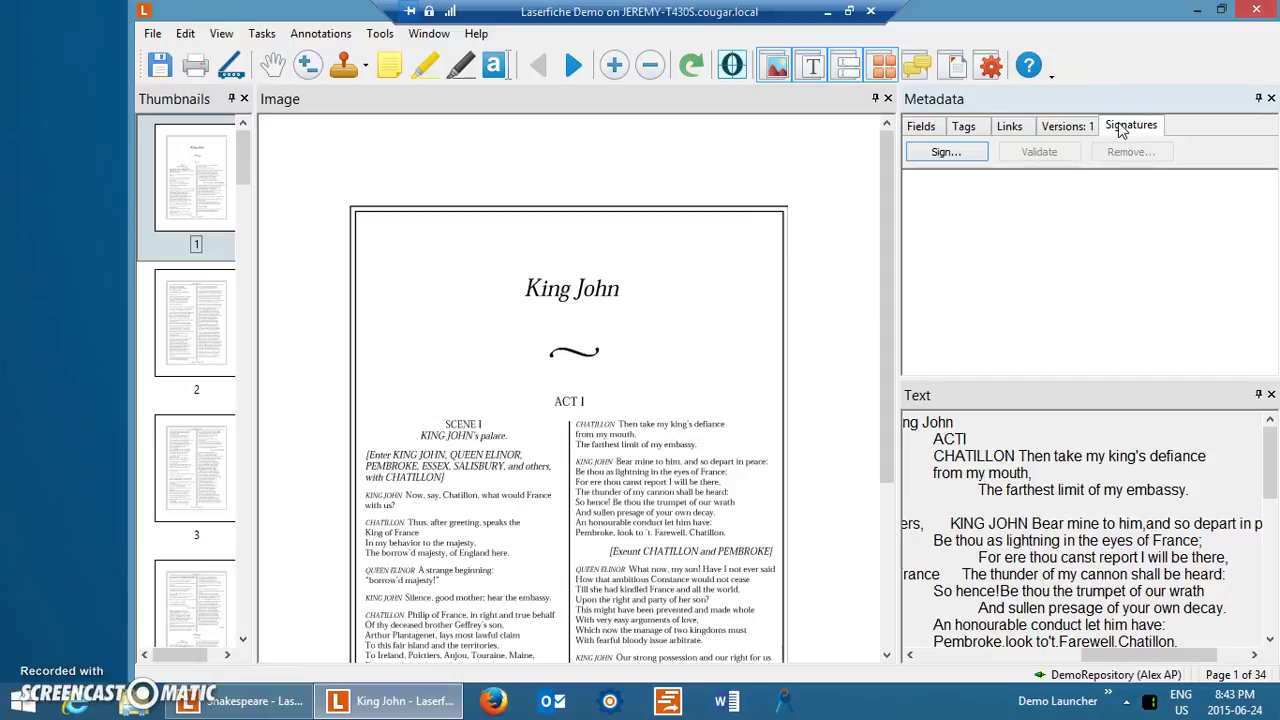
# Close King John, discarding page changes, and display the quick-search options.
pyautogui.click(1256, 9)
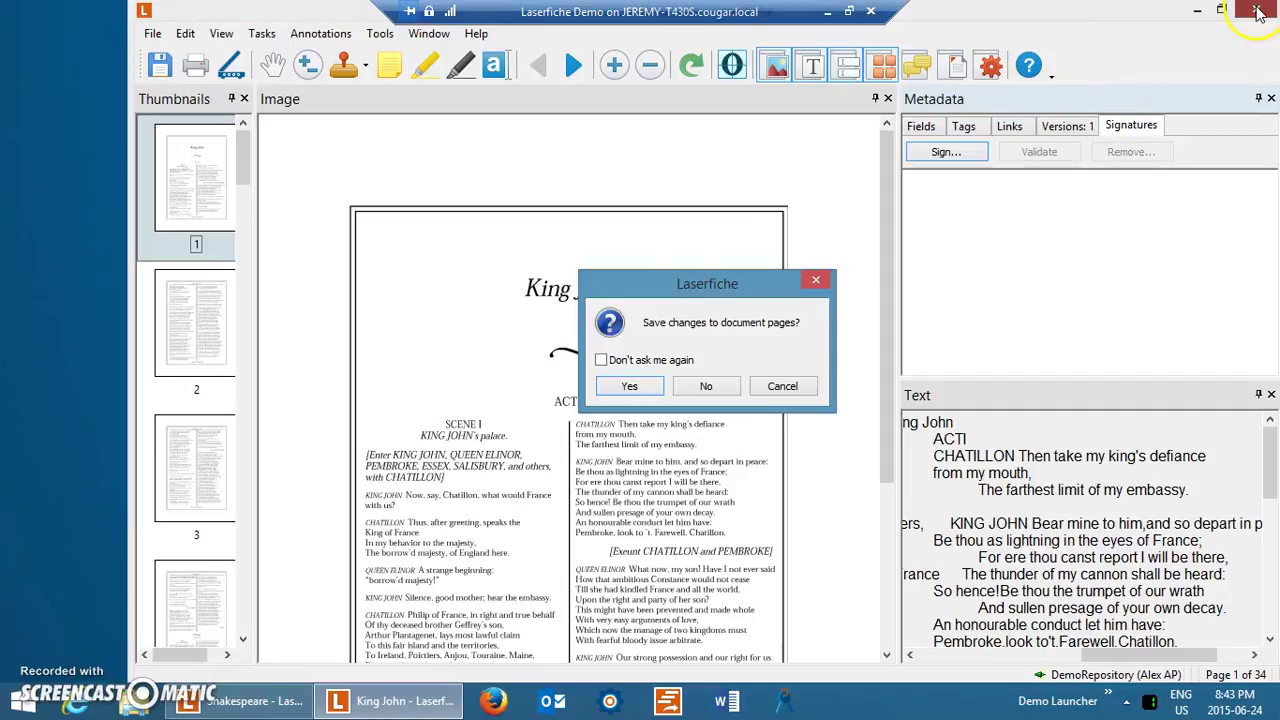
pyautogui.click(702, 392)
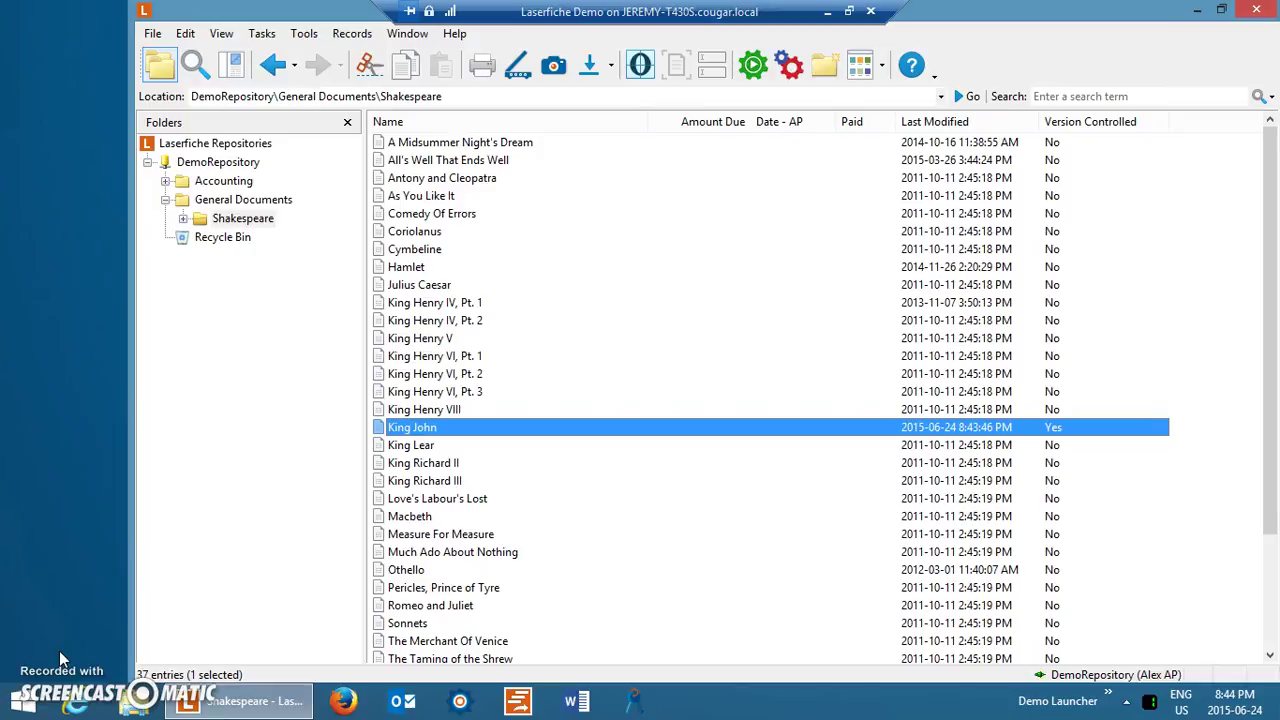
pyautogui.click(1075, 95)
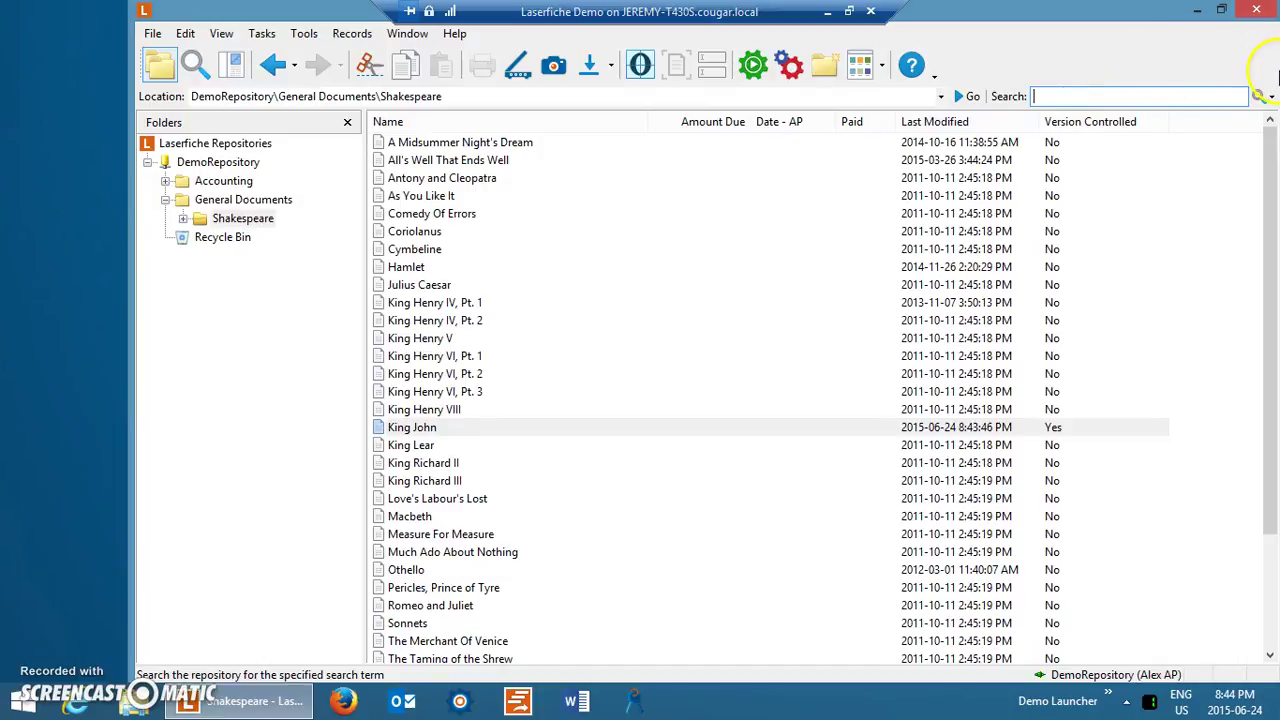
pyautogui.click(1271, 96)
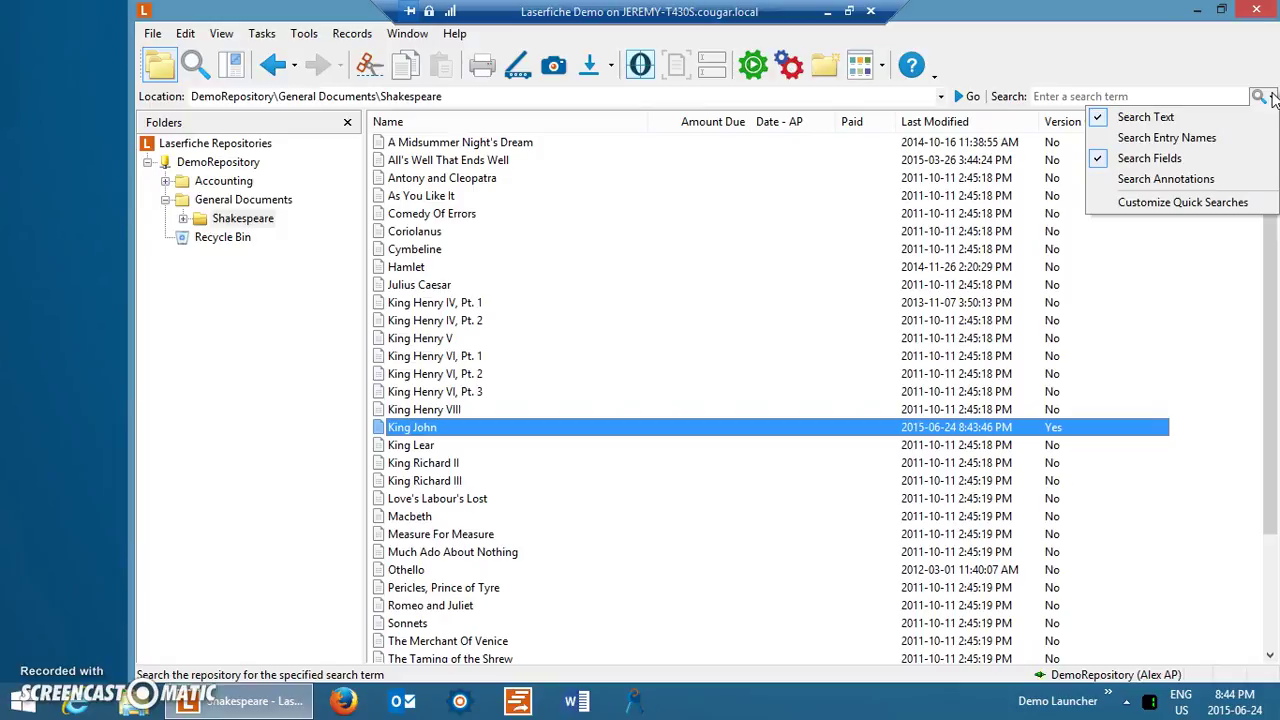
# Run a quick search for 'king', returning 36 matching documents.
pyautogui.click(1273, 97)
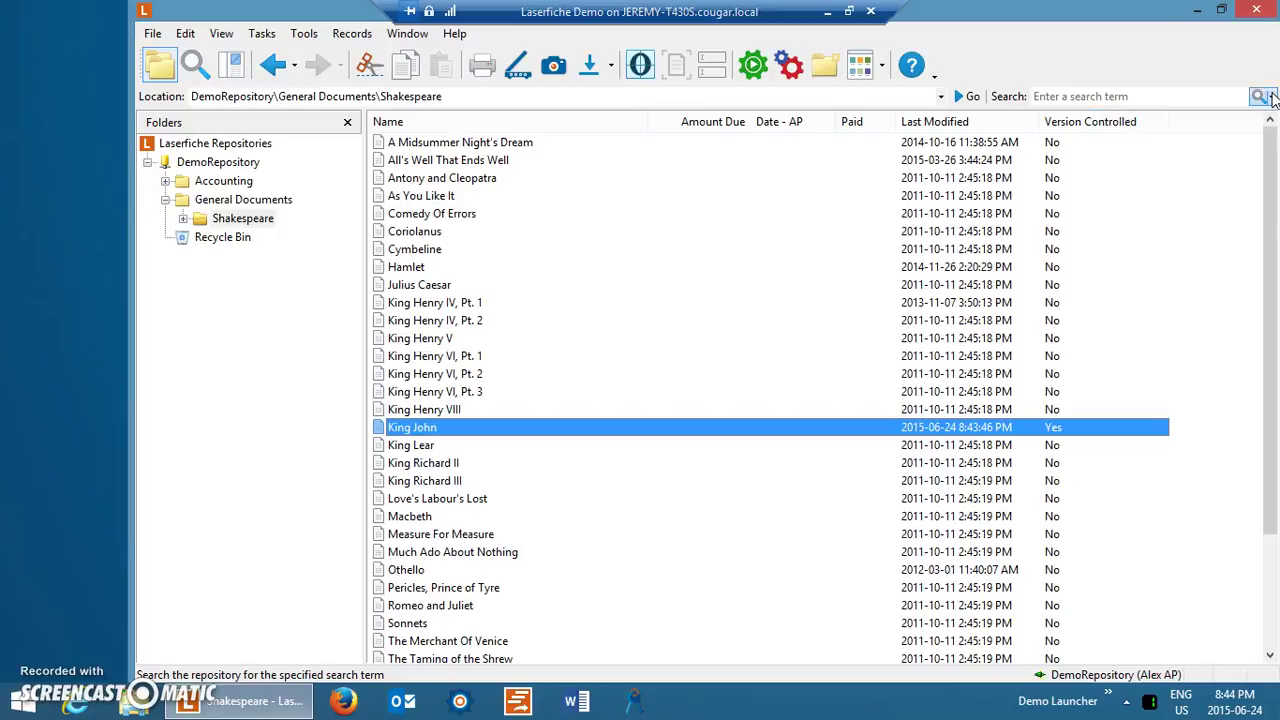
pyautogui.click(1133, 98)
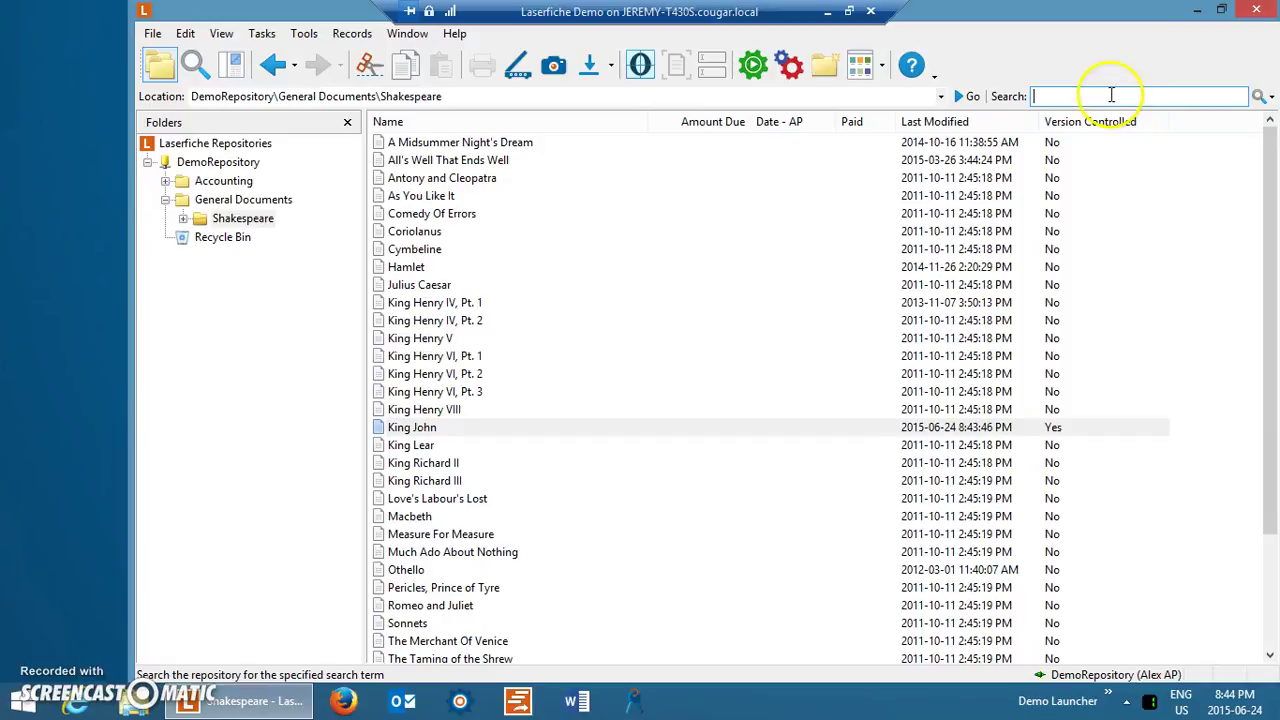
pyautogui.write('king')
pyautogui.press('Return')
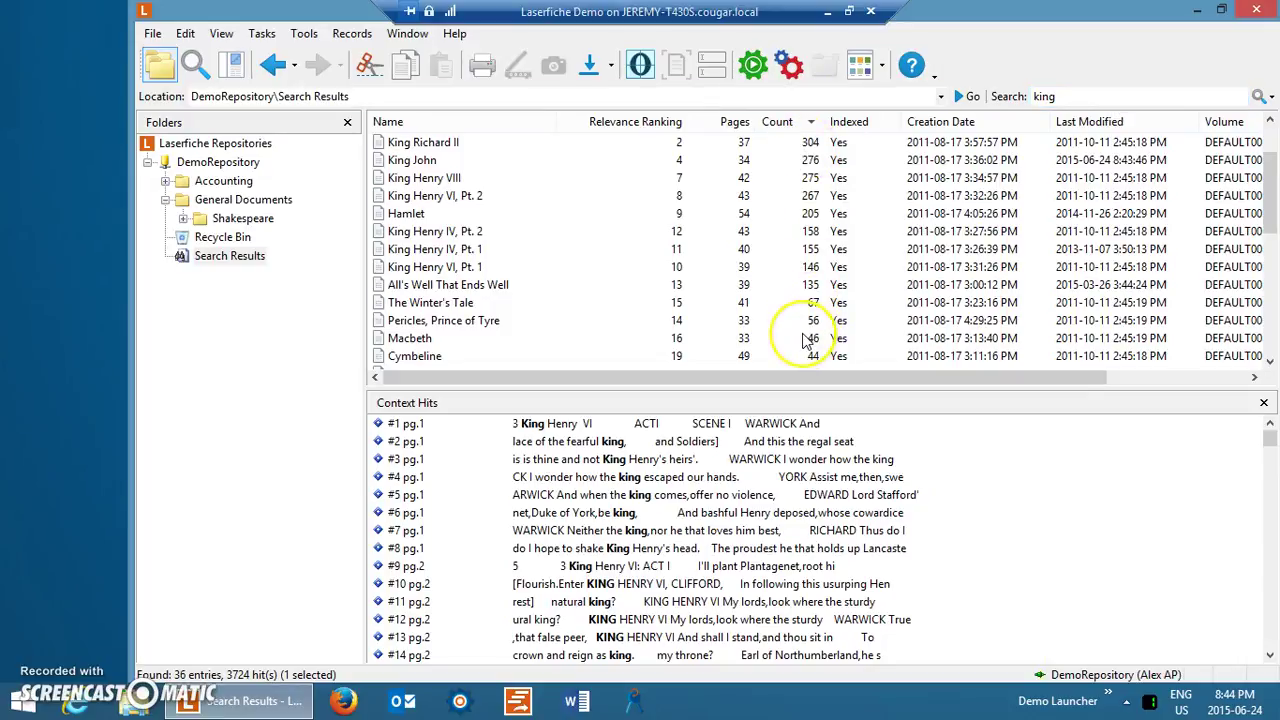
pyautogui.click(800, 211)
pyautogui.click(800, 196)
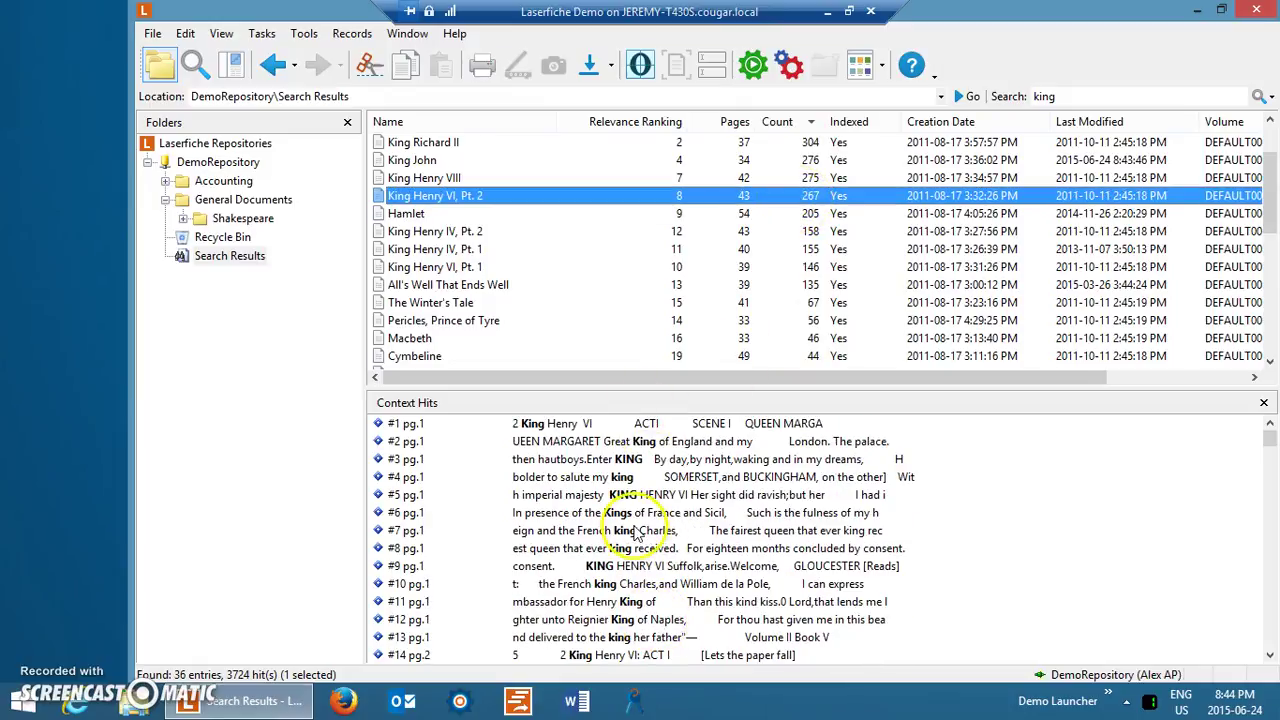
pyautogui.click(628, 513)
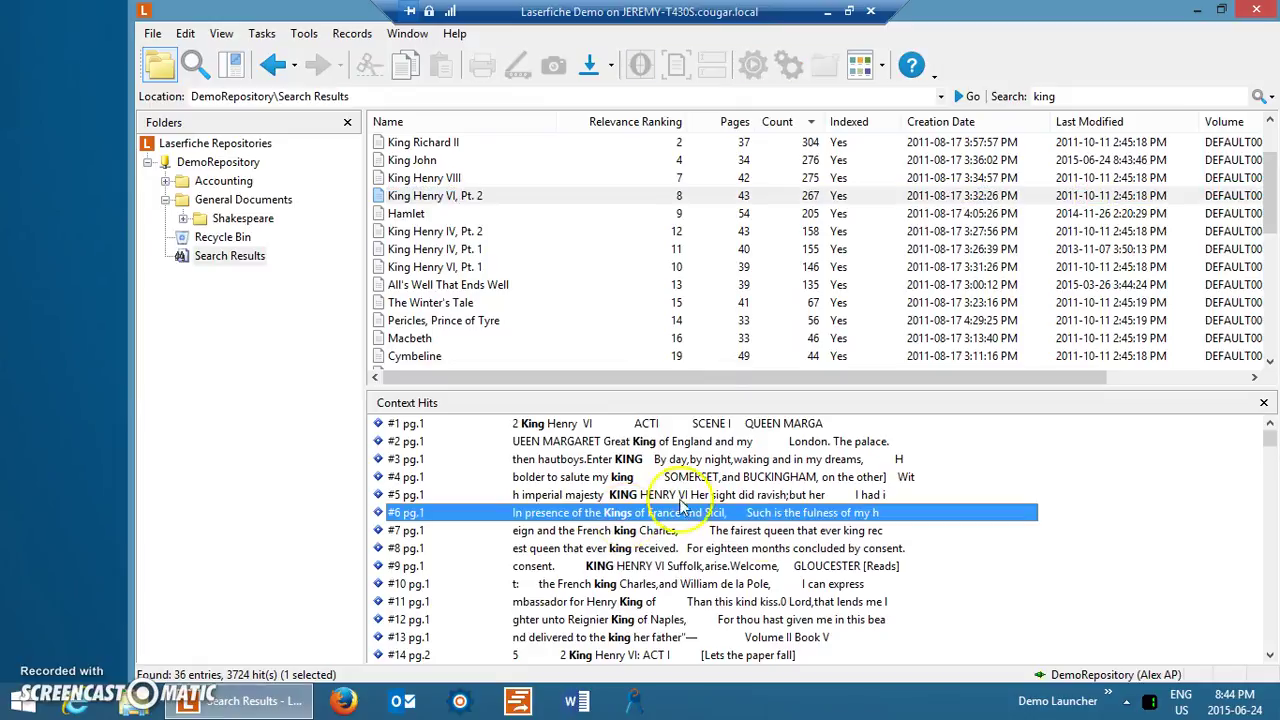
pyautogui.doubleClick(634, 519)
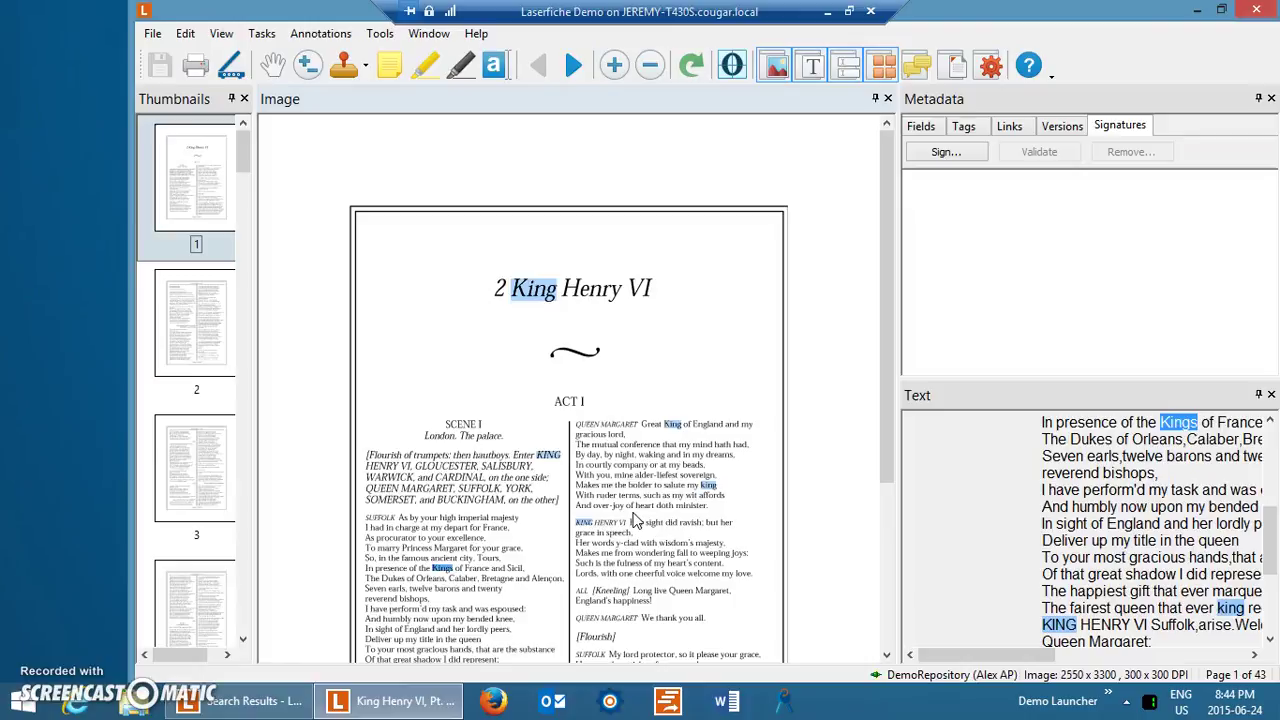
pyautogui.moveTo(372, 497); pyautogui.dragTo(566, 656)
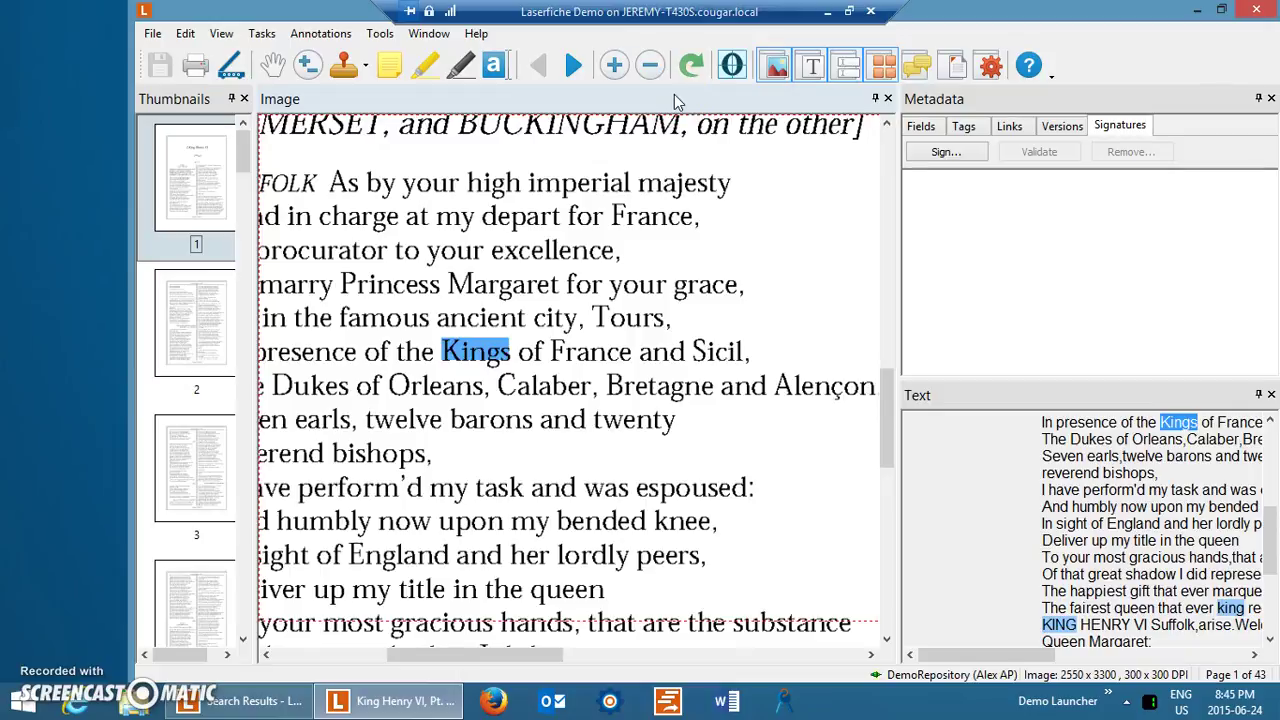
pyautogui.click(1256, 9)
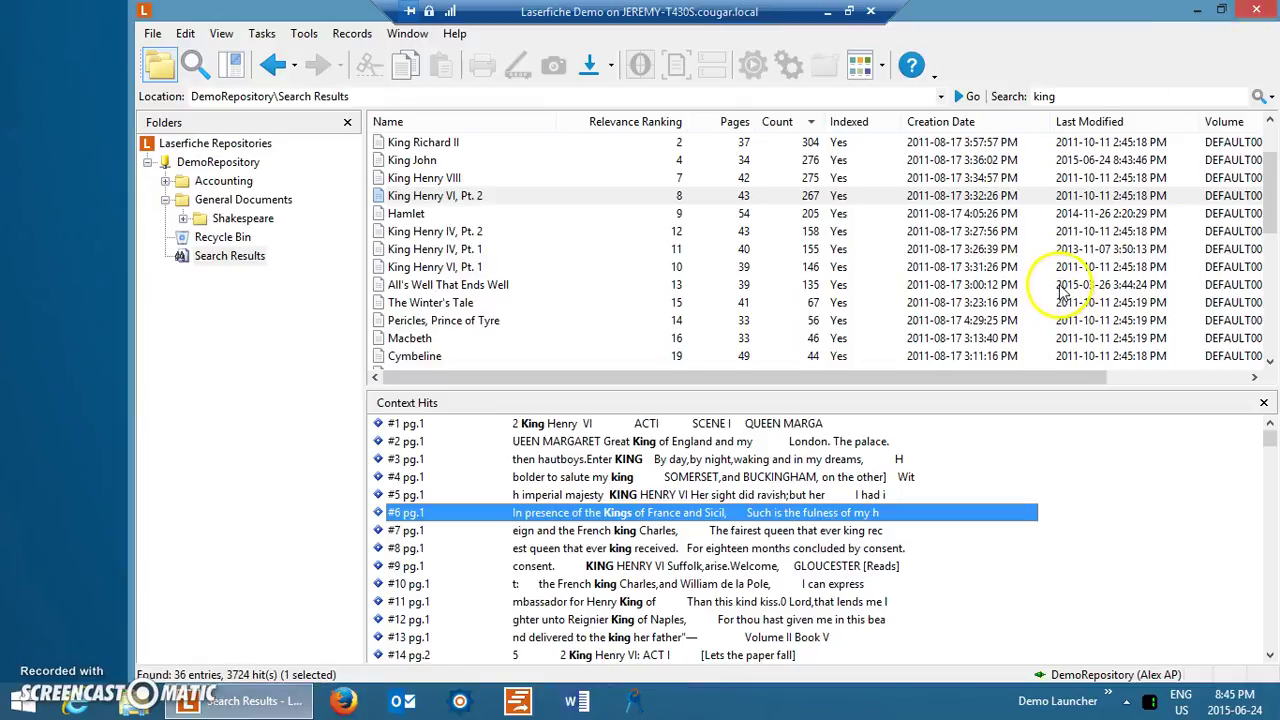
# Add a Field search criterion limited to the Employee Files template, ready for First Name.
pyautogui.doubleClick(1058, 99)
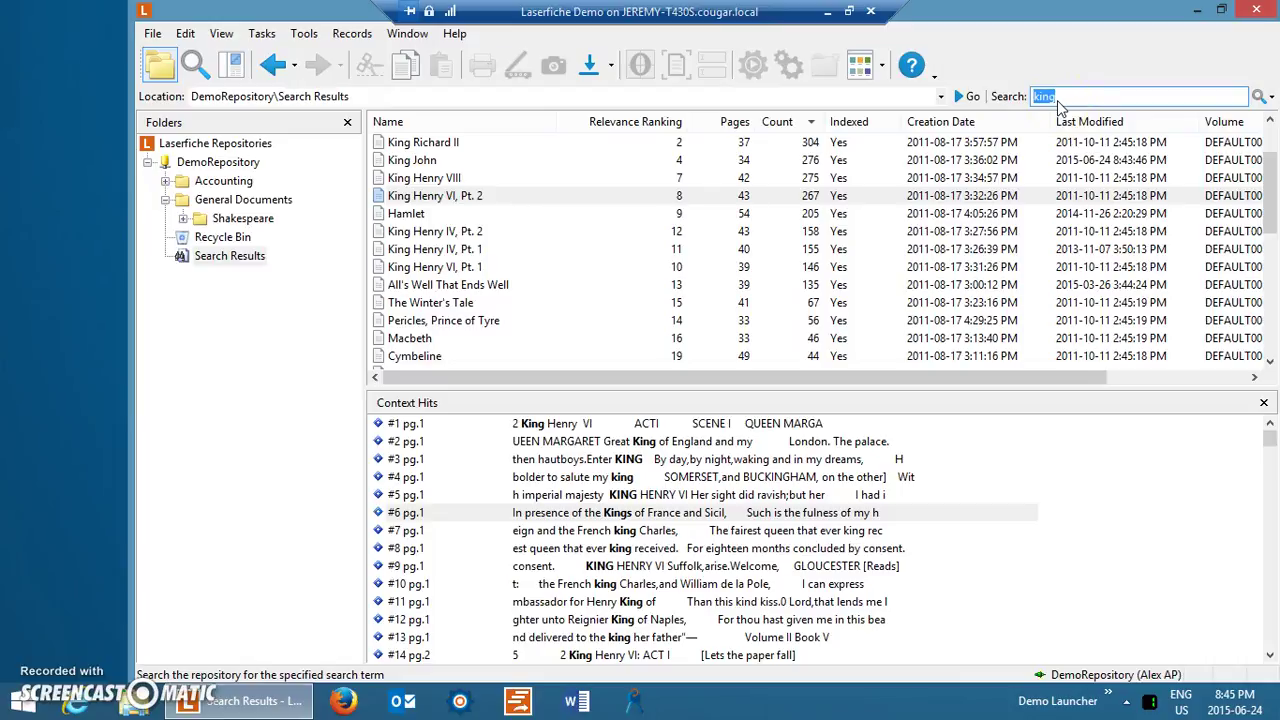
pyautogui.doubleClick(1078, 97)
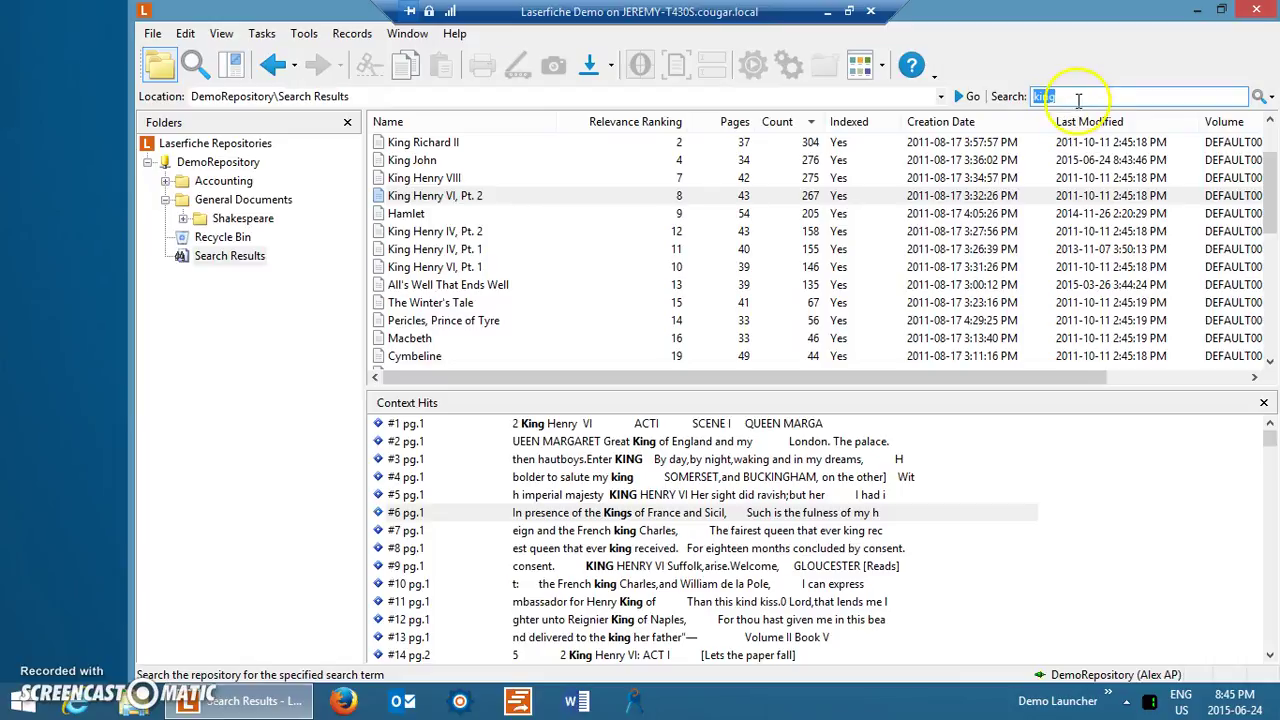
pyautogui.click(194, 67)
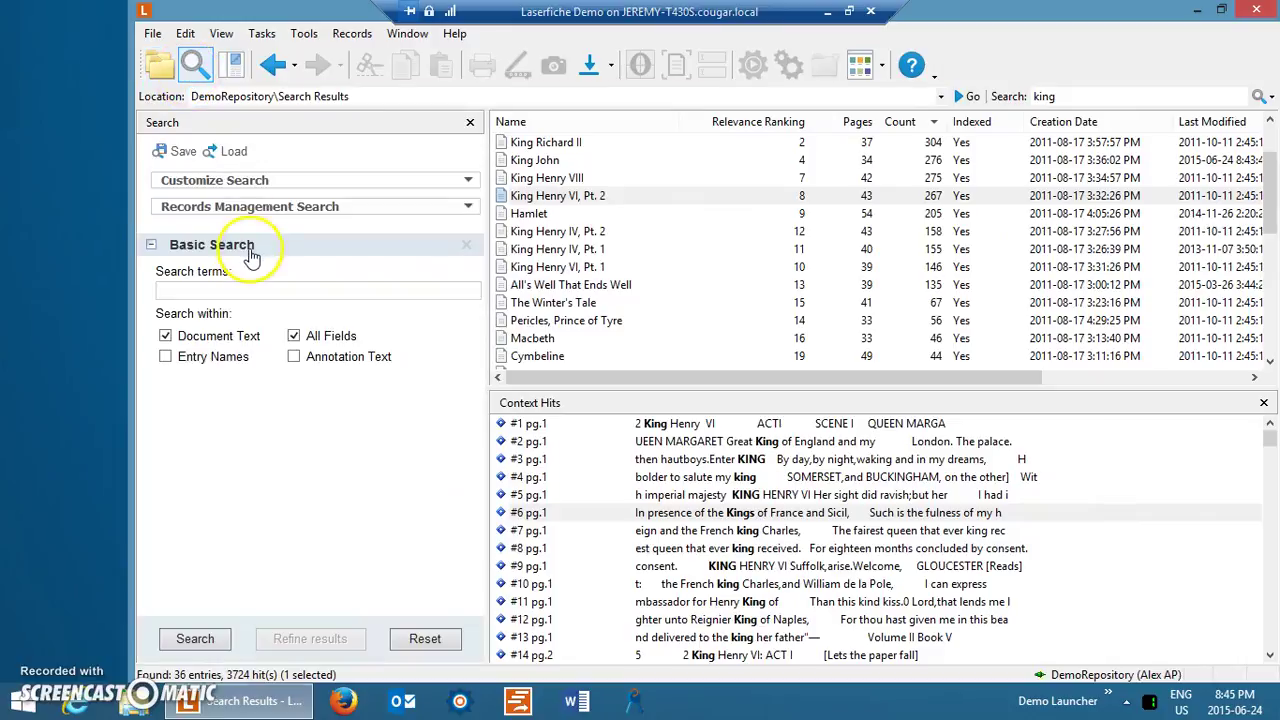
pyautogui.click(240, 188)
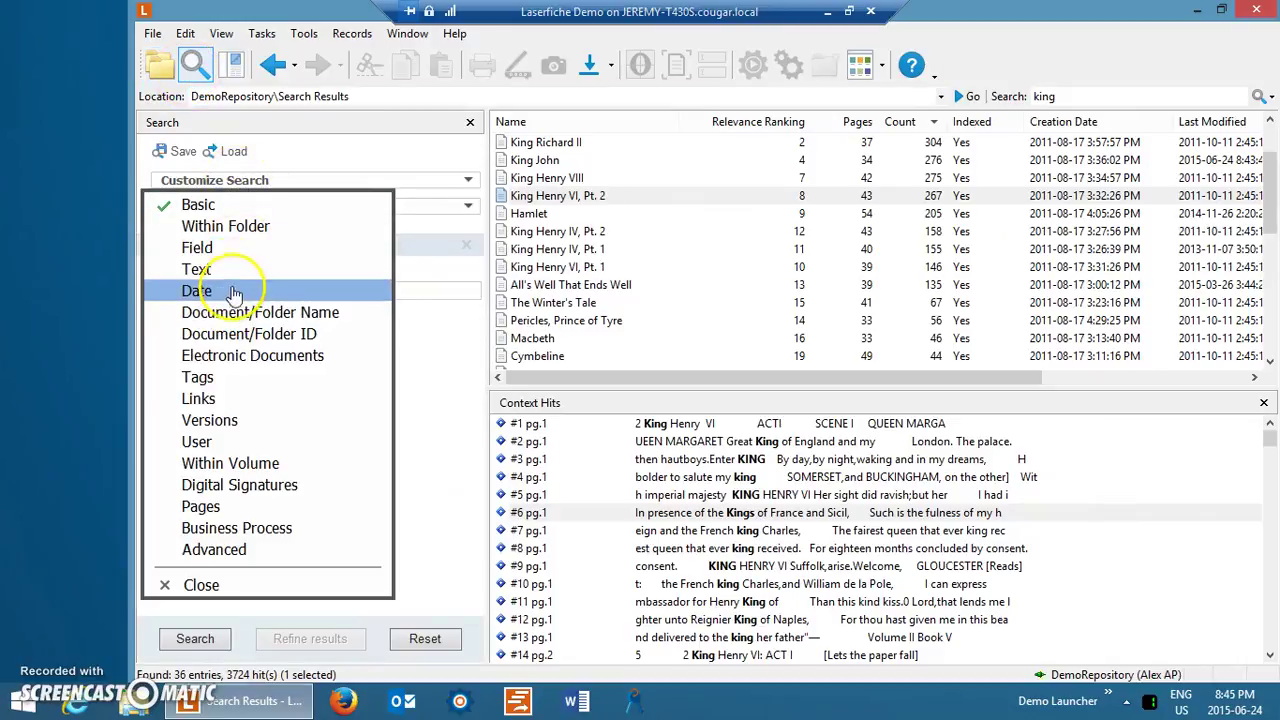
pyautogui.click(228, 247)
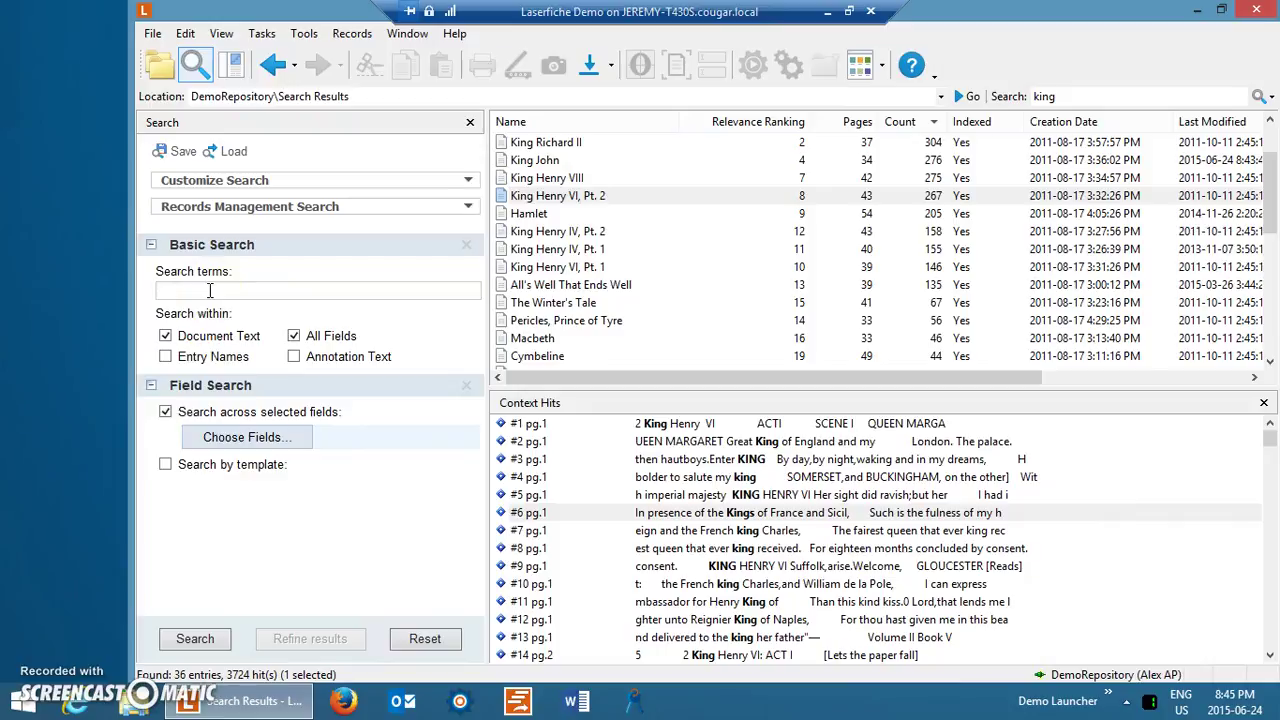
pyautogui.click(165, 466)
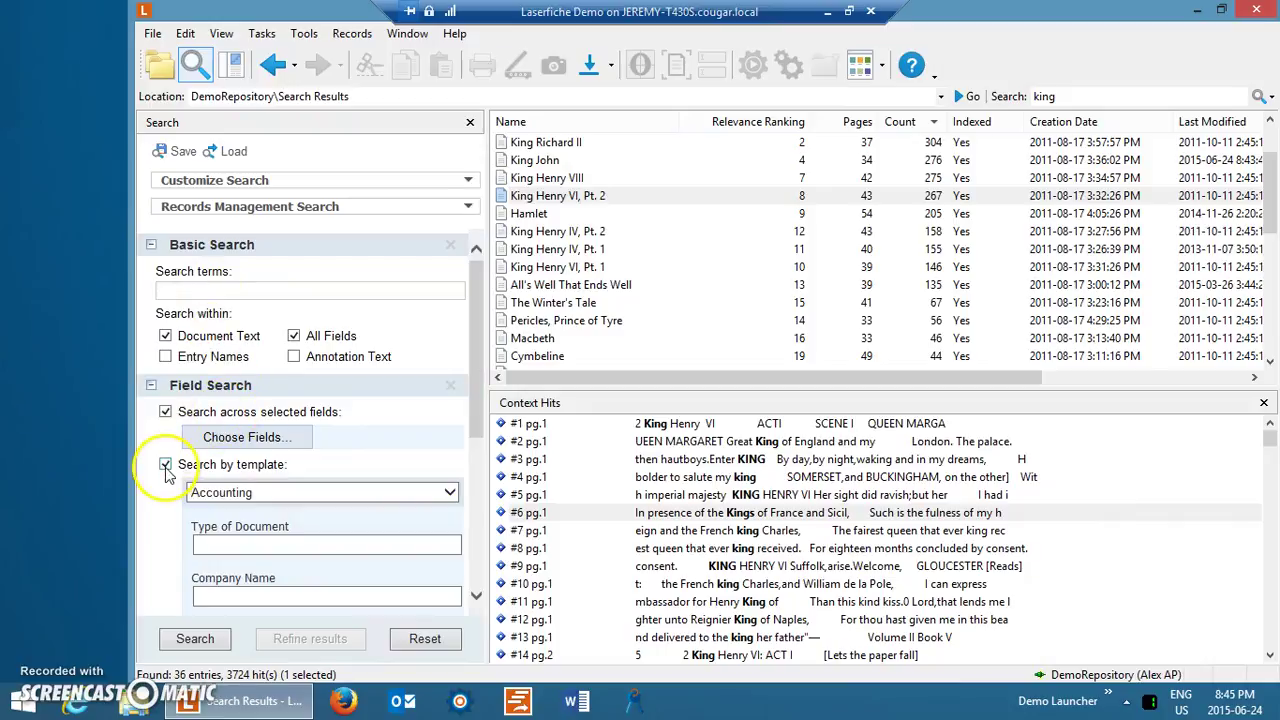
pyautogui.click(205, 494)
pyautogui.click(200, 505)
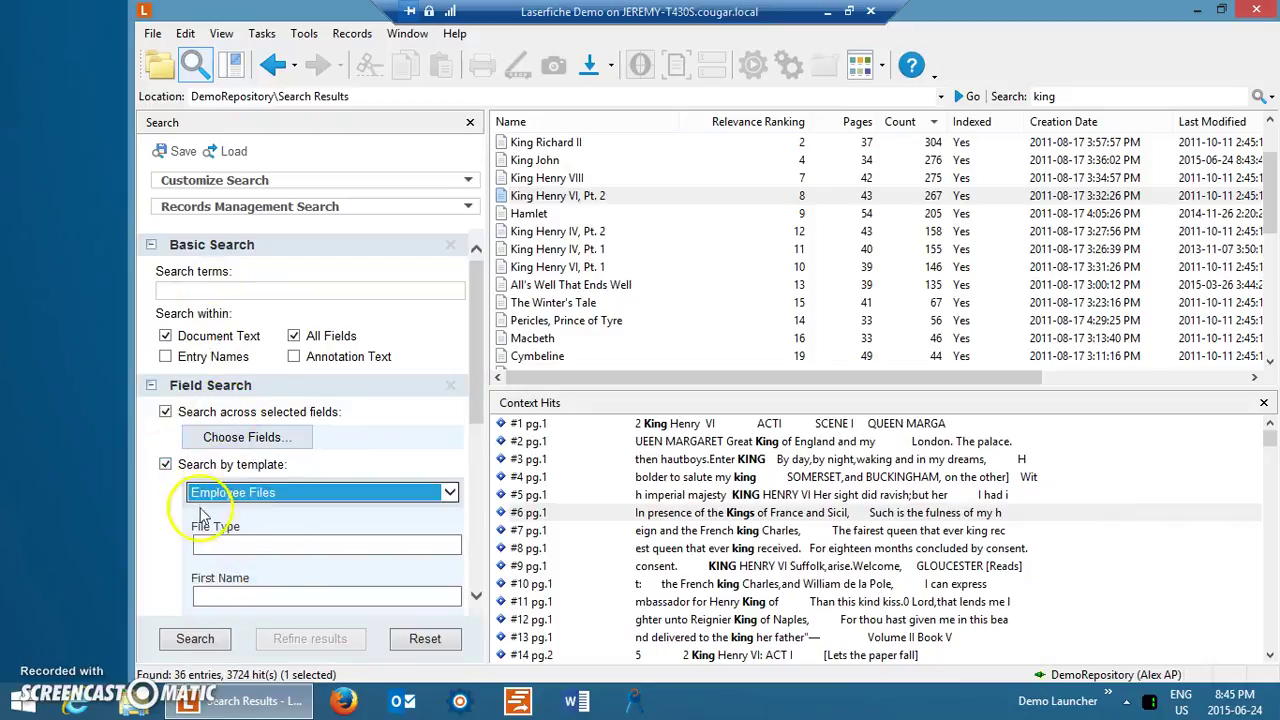
pyautogui.click(262, 597)
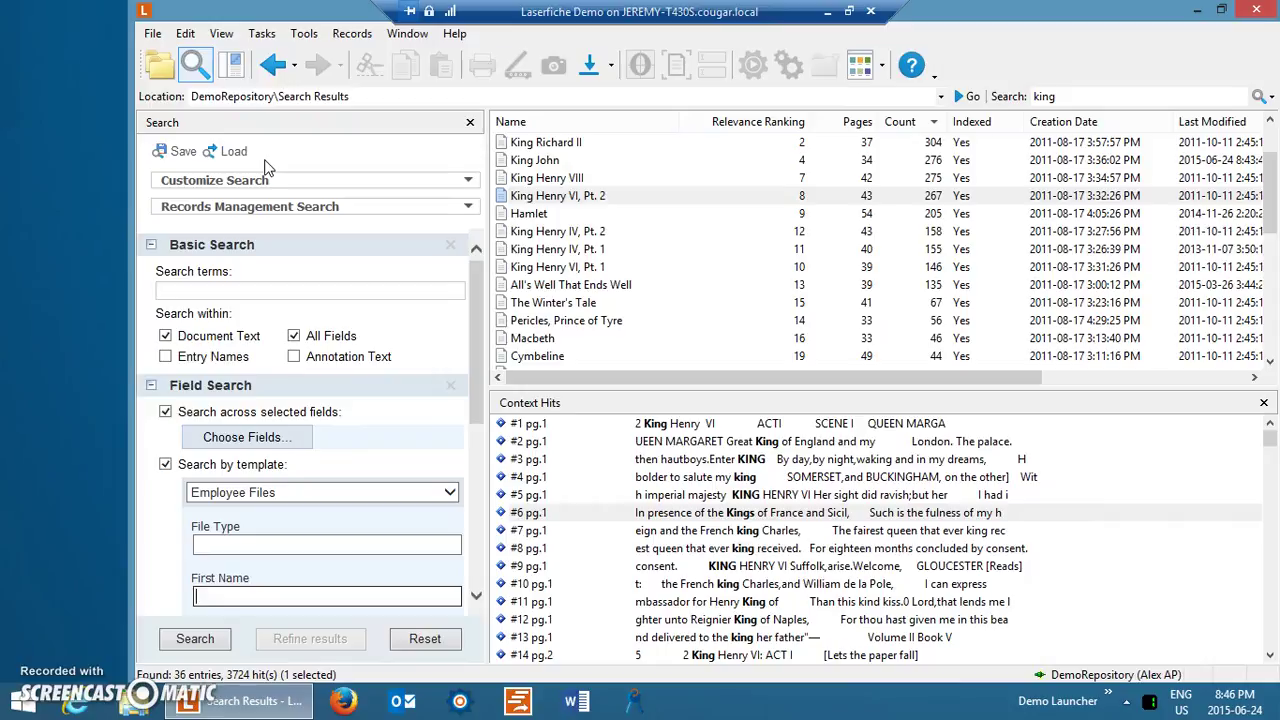
# Close the search criteria and return to the General Documents folder's 9 entries.
pyautogui.click(252, 210)
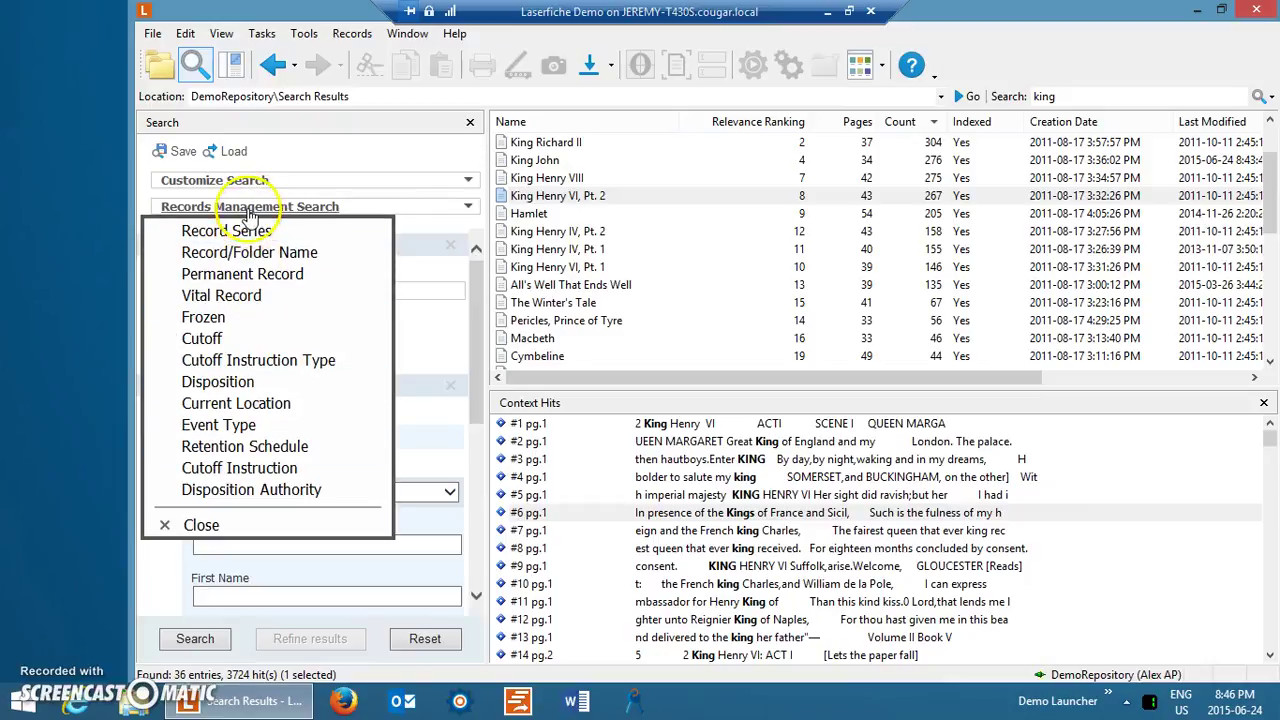
pyautogui.click(250, 212)
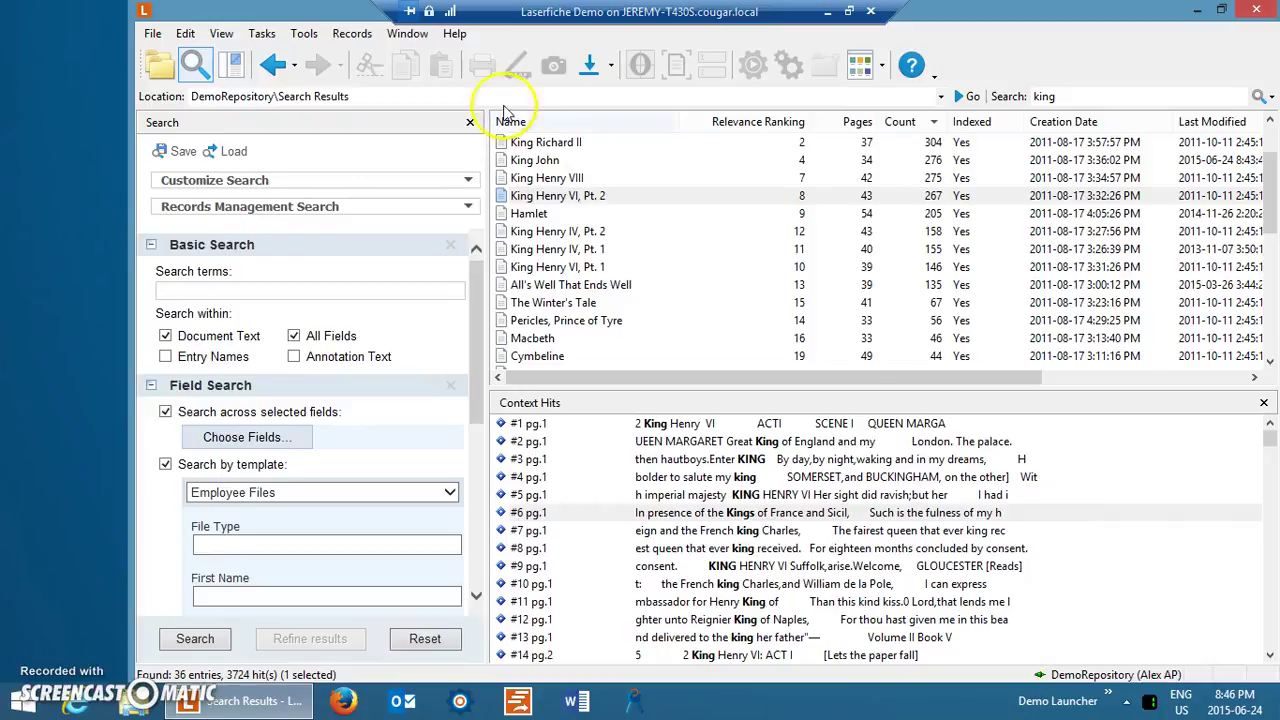
pyautogui.click(470, 122)
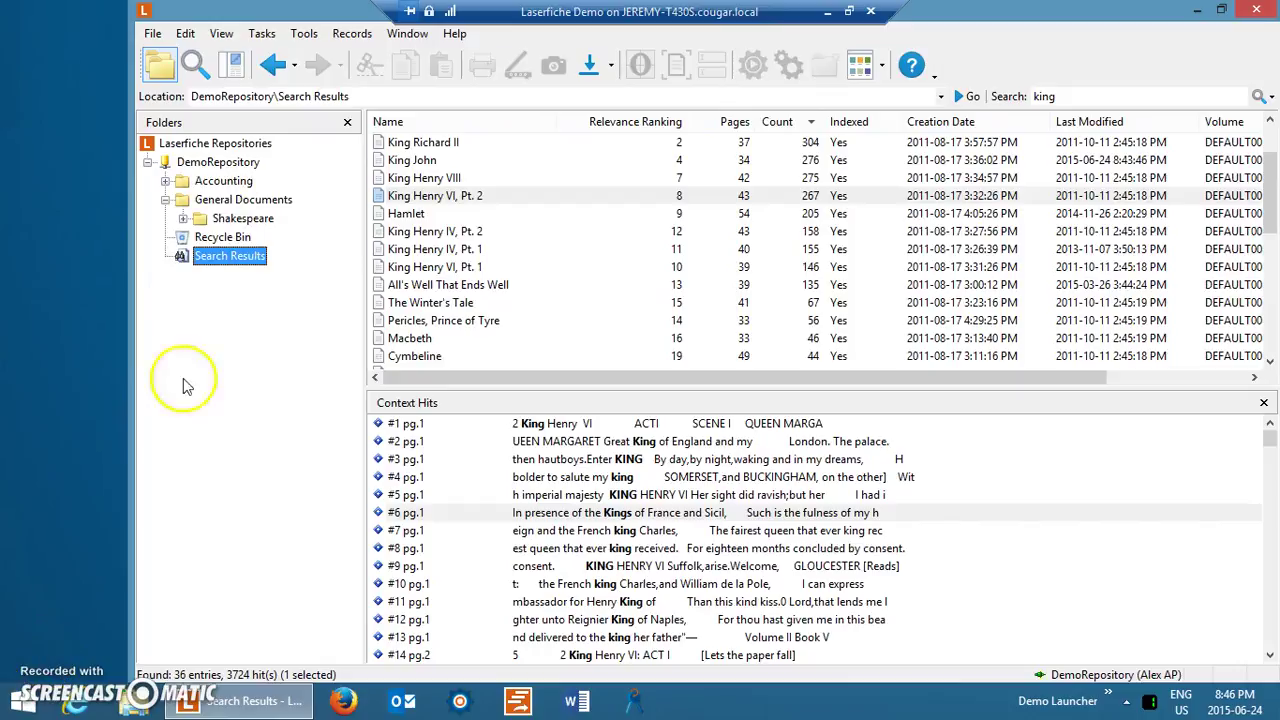
pyautogui.click(240, 200)
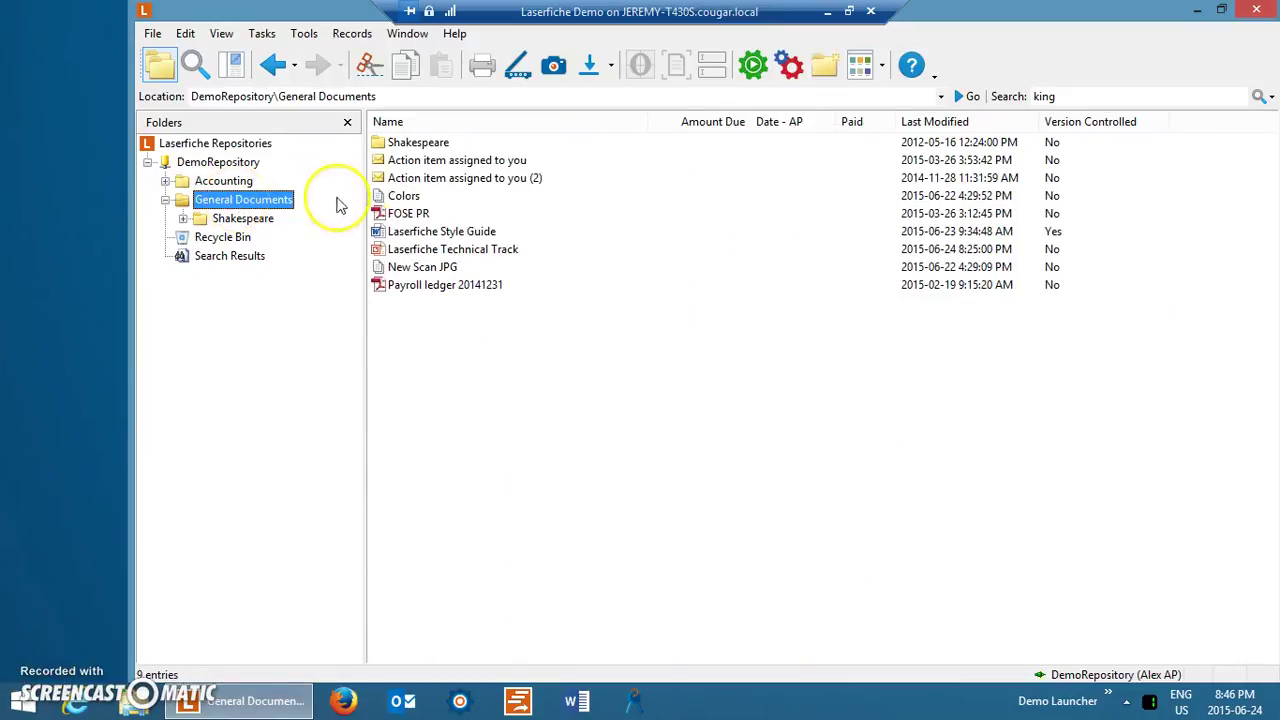
# Open the Laserfiche Style Guide entry from the General Documents list in Microsoft Word.
pyautogui.doubleClick(407, 234)
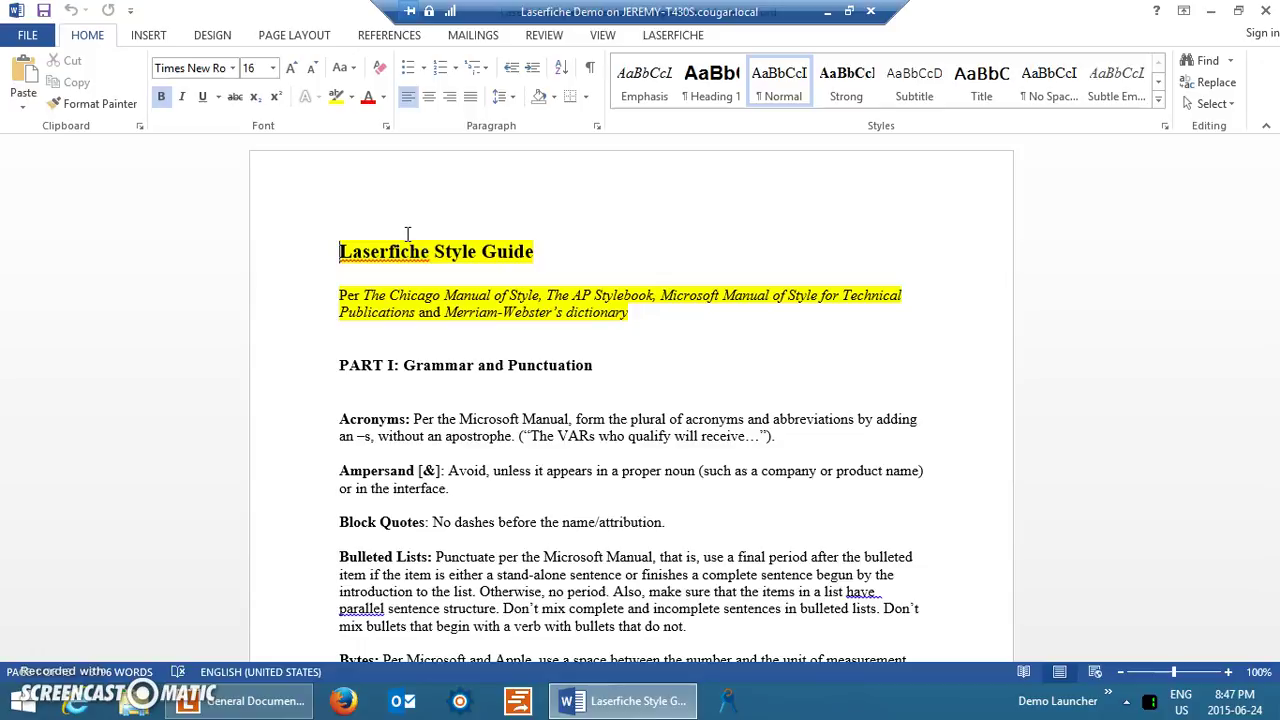
# From the LASERFICHE tab, select the Laserfiche Style Guide title and delete it.
pyautogui.click(664, 40)
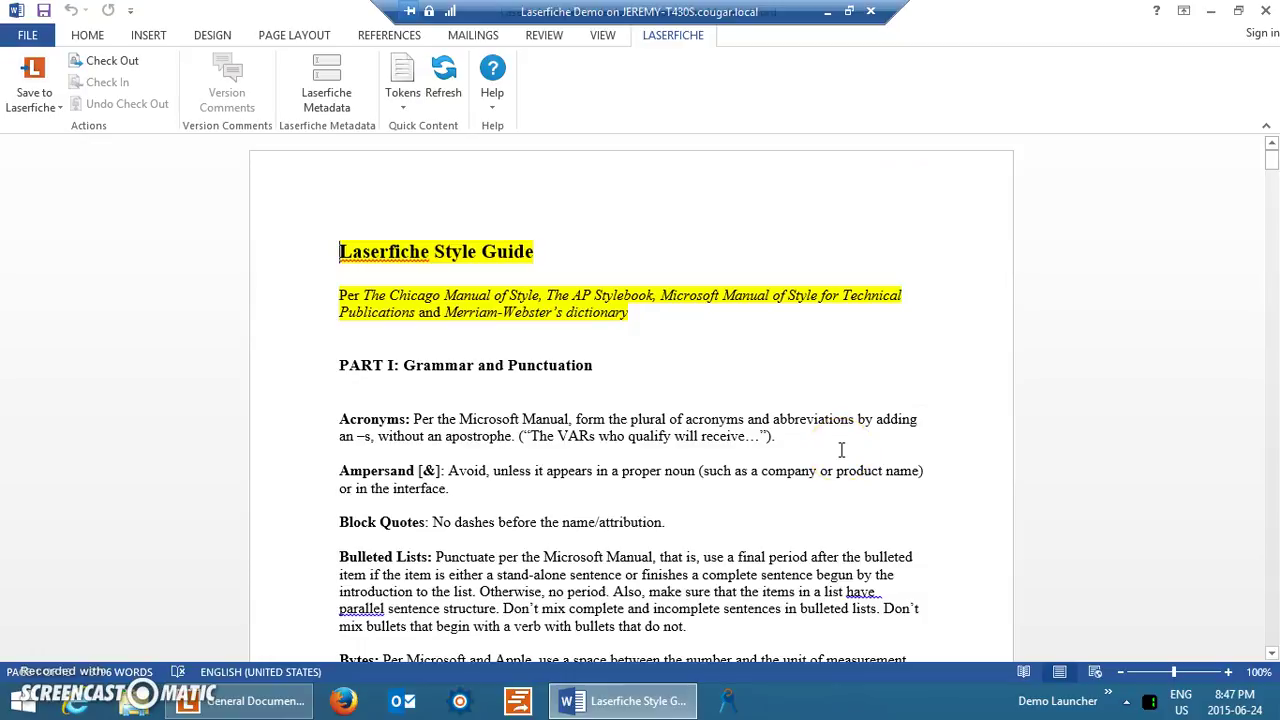
pyautogui.moveTo(339, 251); pyautogui.dragTo(543, 251)
pyautogui.click(219, 146)
pyautogui.press('Delete')
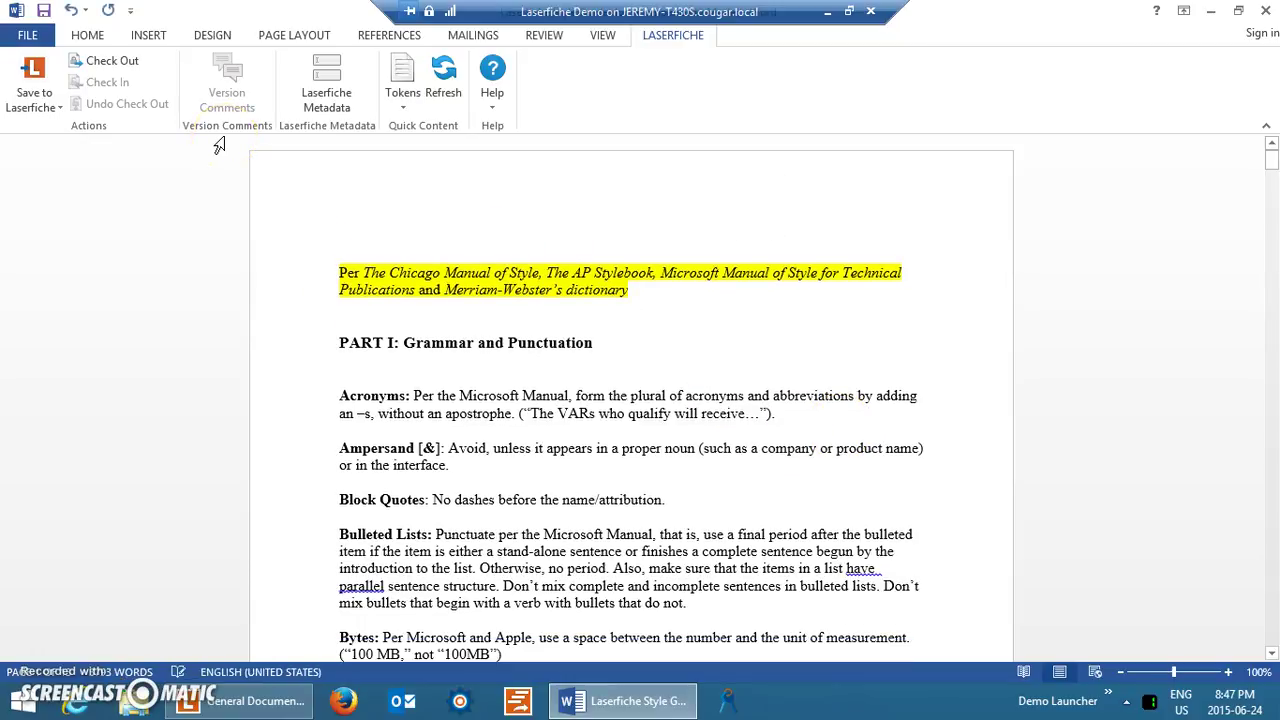
# Close the document and save it as a new version commented 'Deleted some data'.
pyautogui.click(1262, 10)
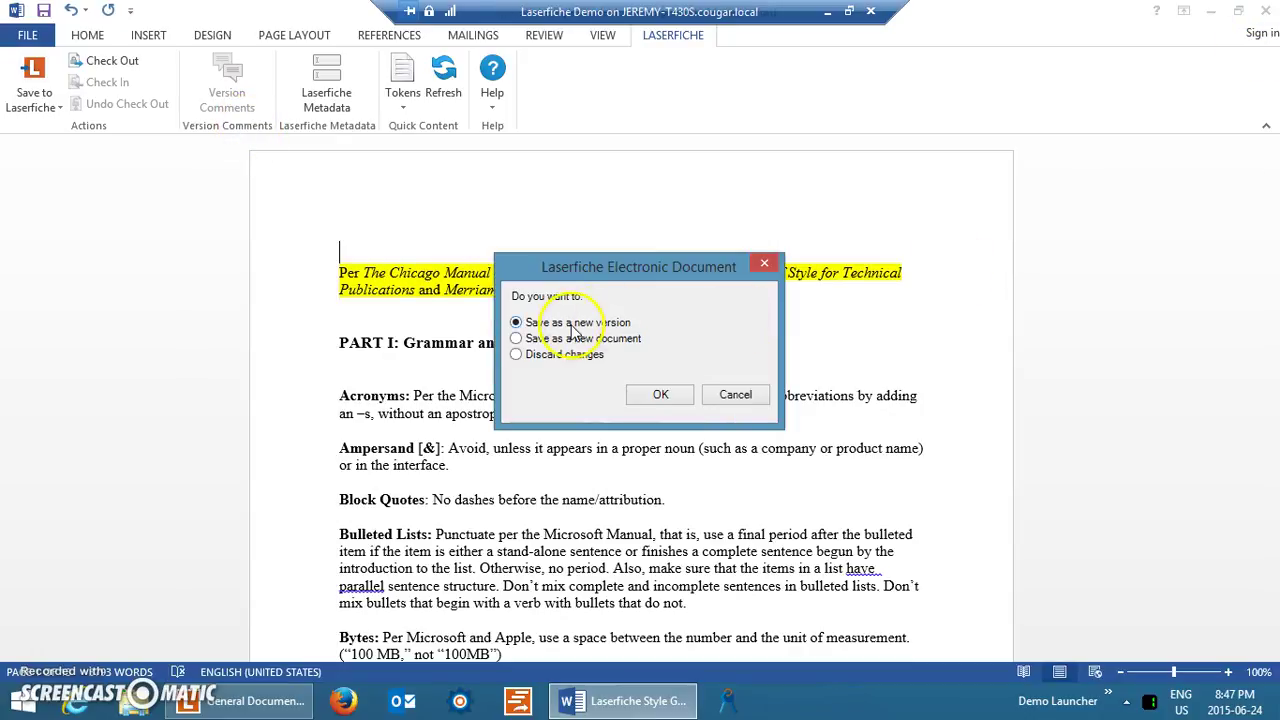
pyautogui.click(660, 397)
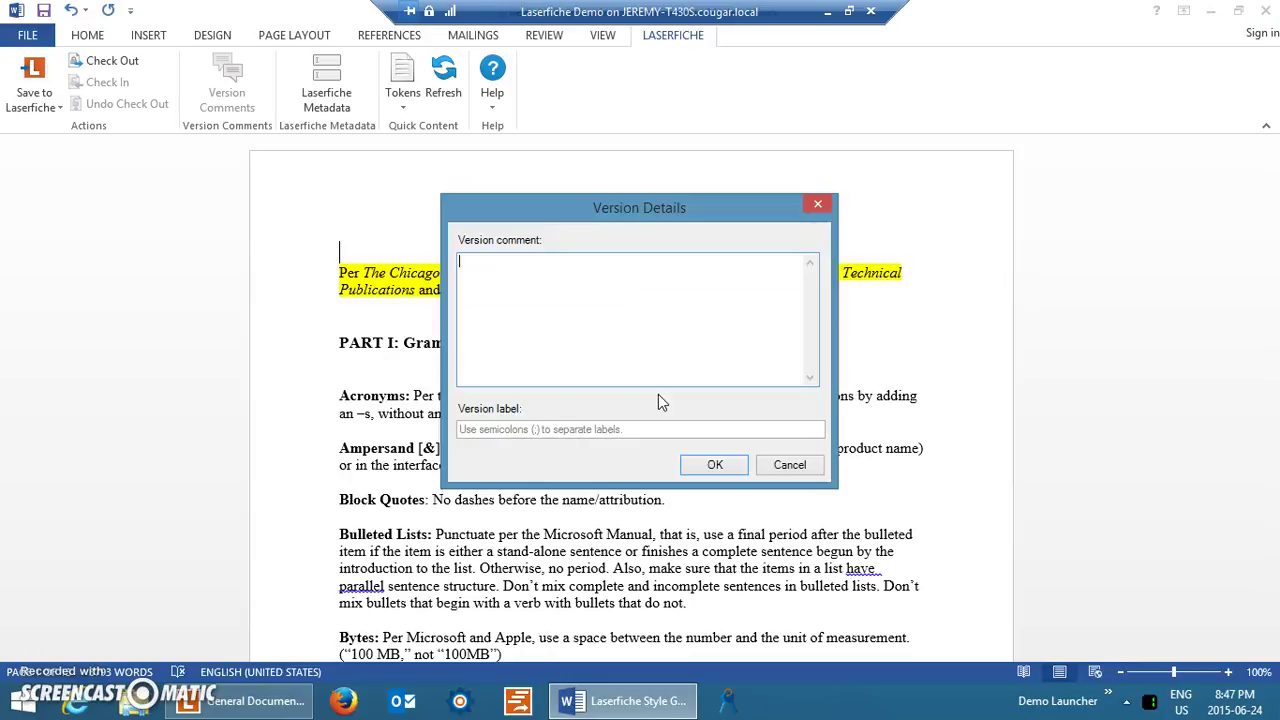
pyautogui.click(596, 358)
pyautogui.write('Deleted some data')
pyautogui.click(601, 357)
pyautogui.click(715, 464)
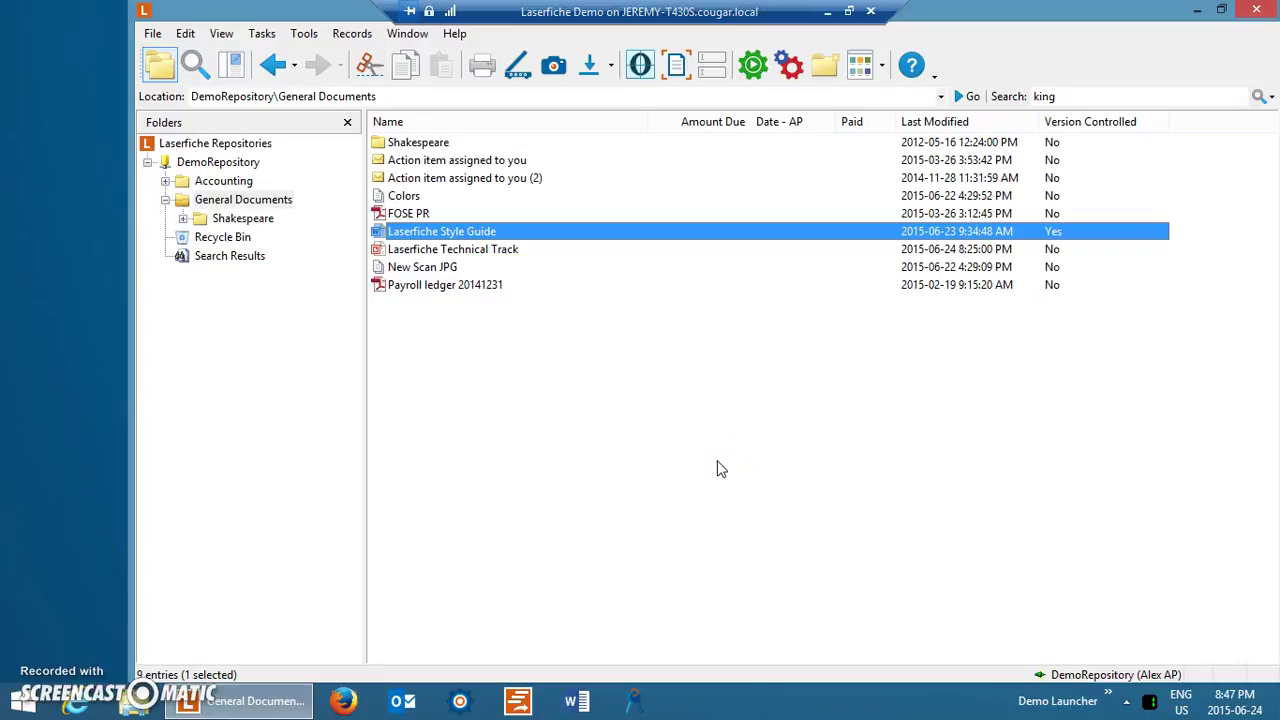
pyautogui.rightClick(466, 231)
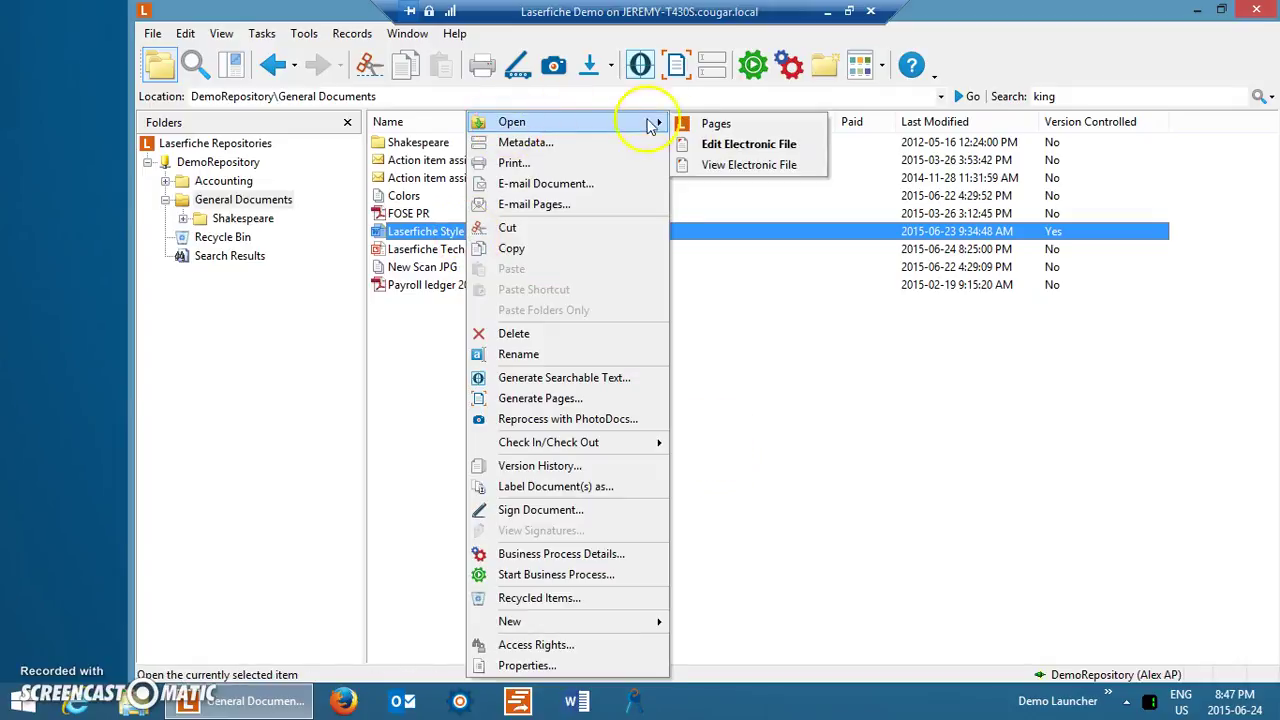
pyautogui.click(690, 125)
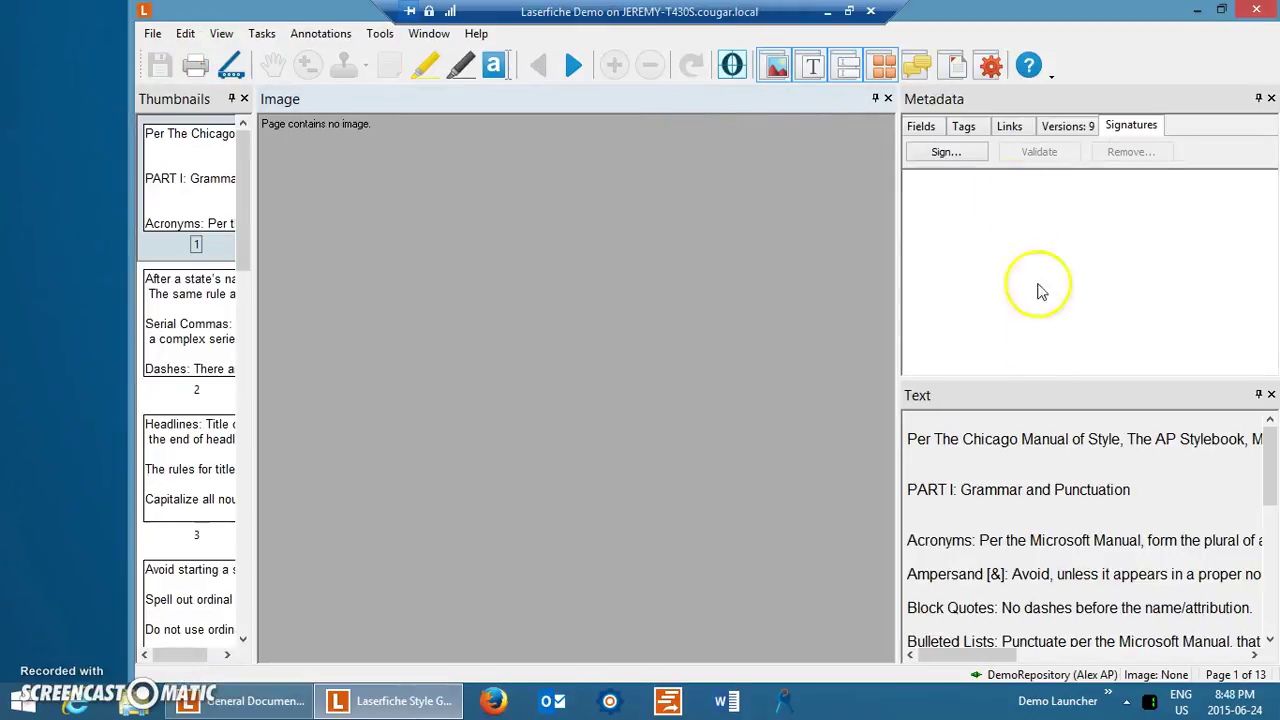
pyautogui.click(1066, 126)
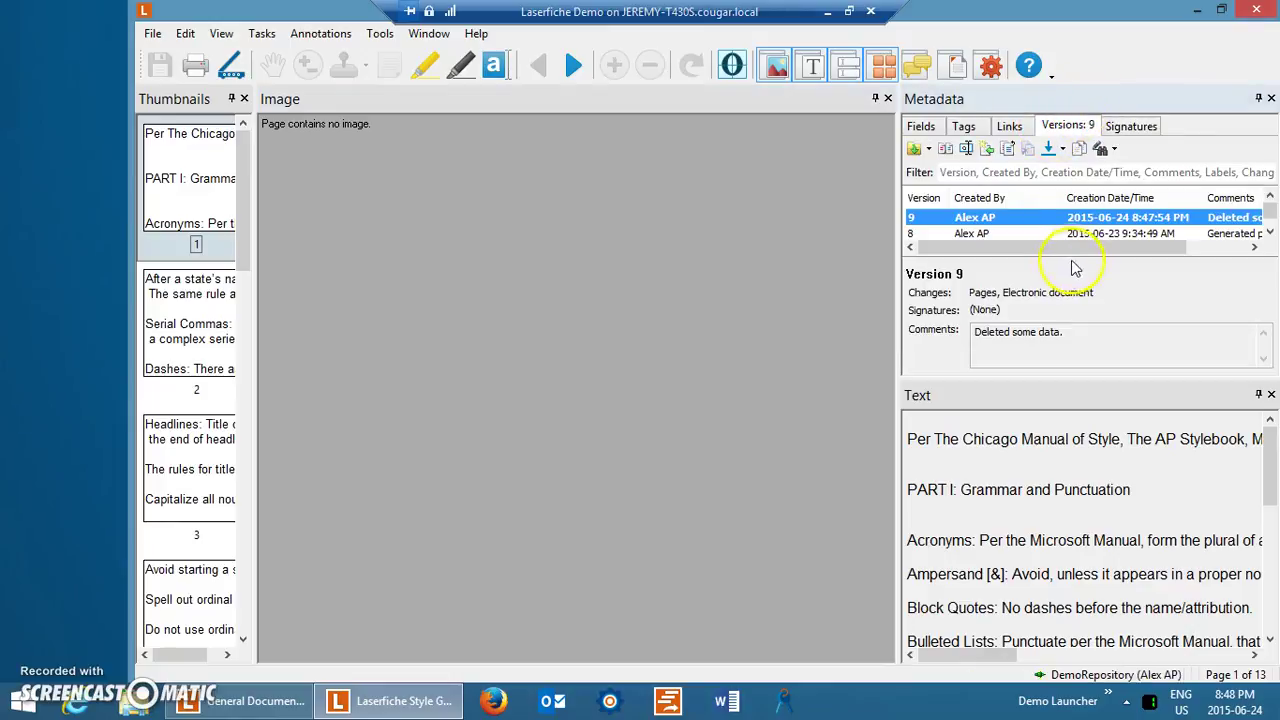
pyautogui.click(1270, 395)
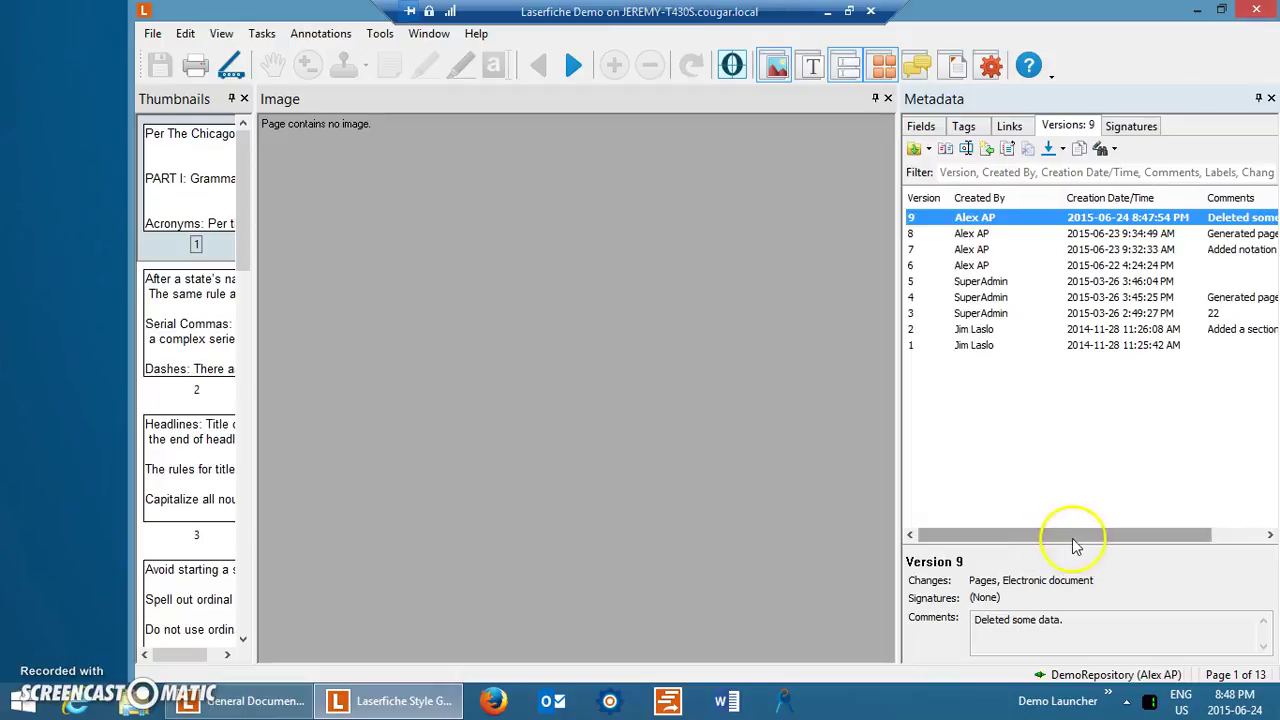
pyautogui.moveTo(1072, 535); pyautogui.dragTo(1125, 533)
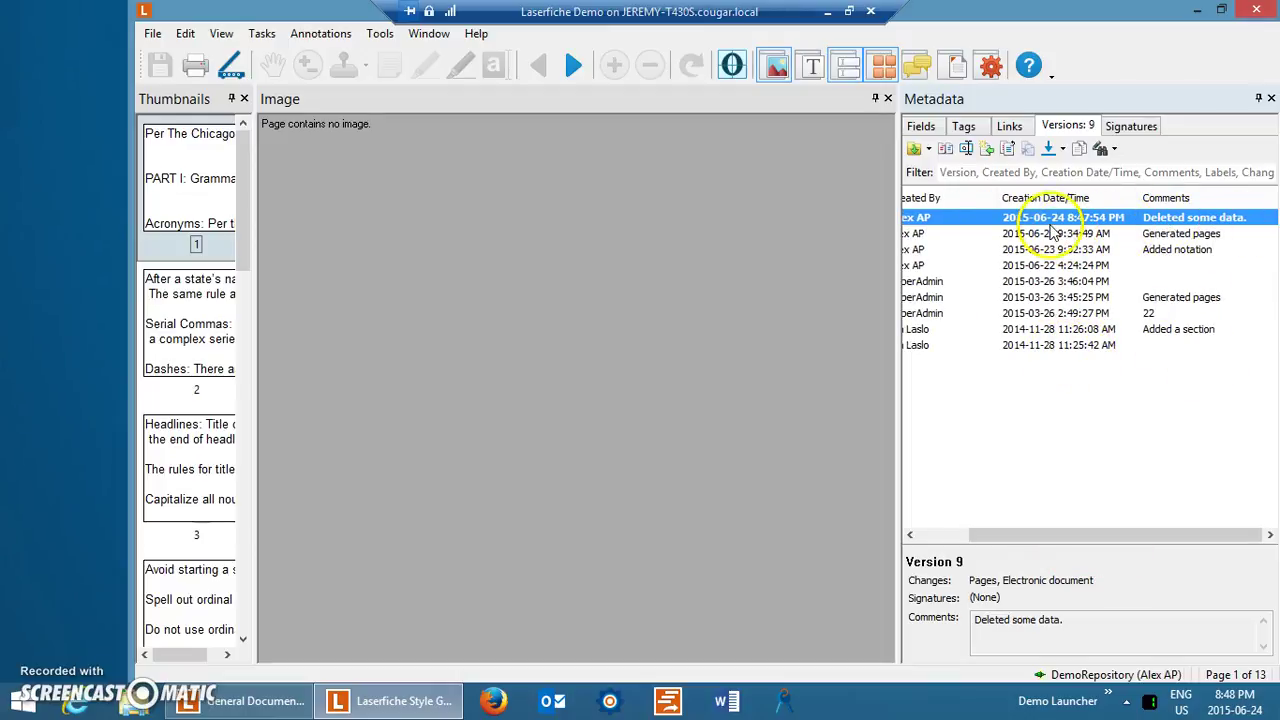
pyautogui.click(949, 537)
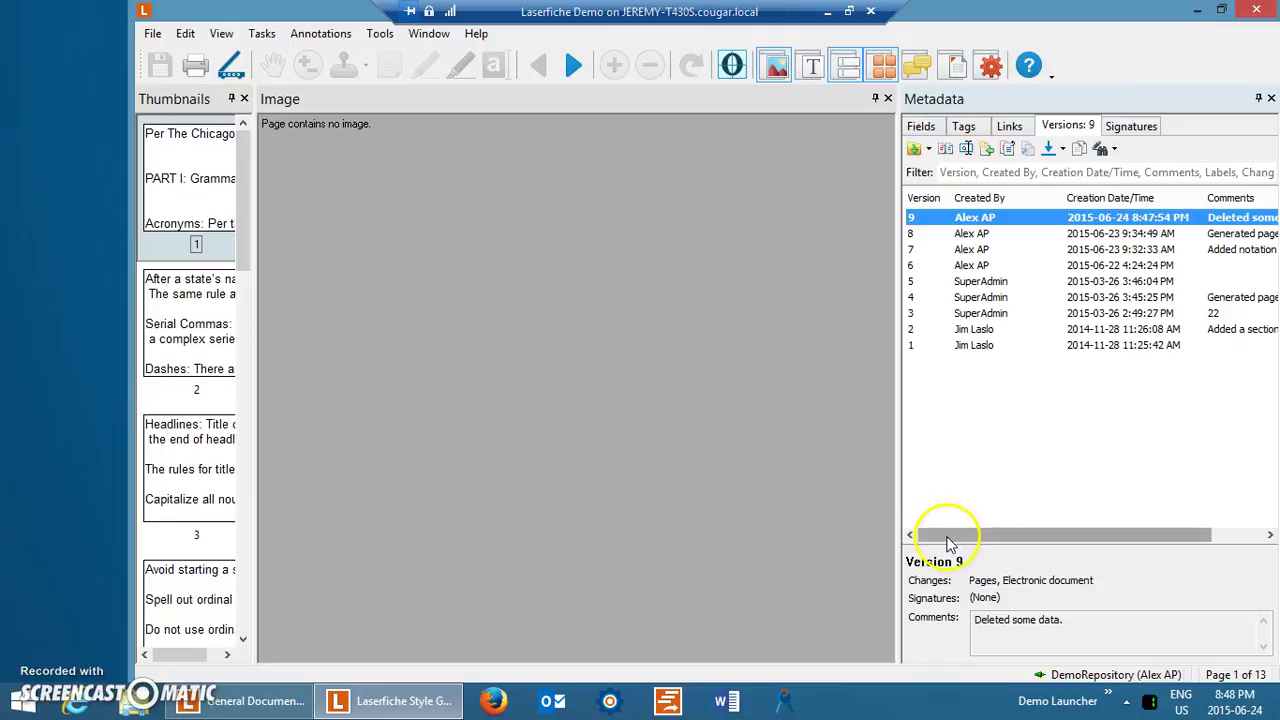
pyautogui.click(1256, 9)
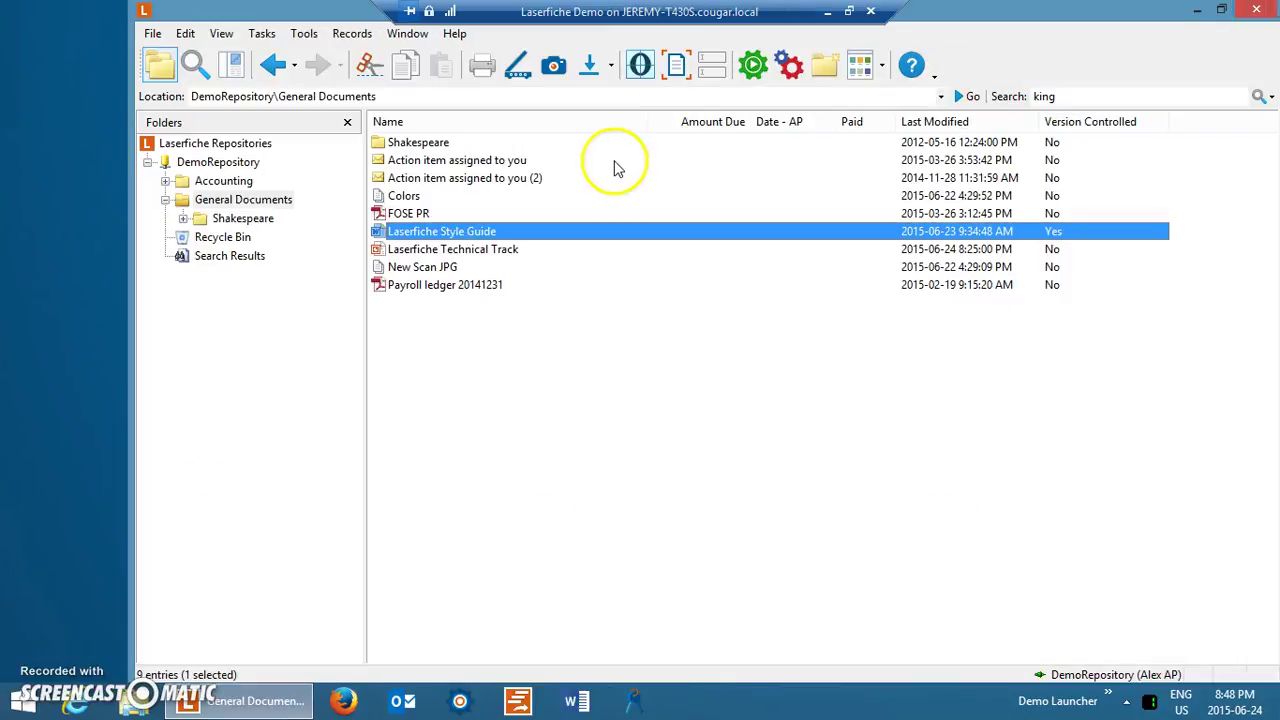
pyautogui.click(30, 670)
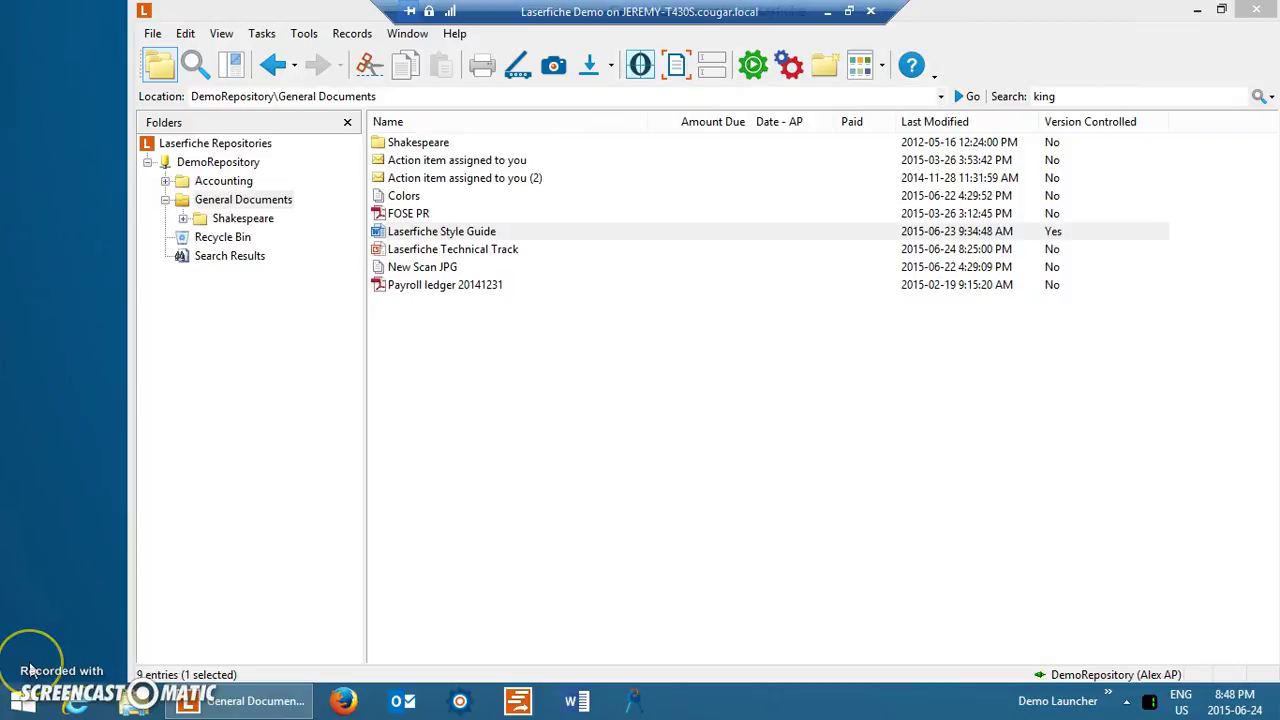
pyautogui.doubleClick(400, 214)
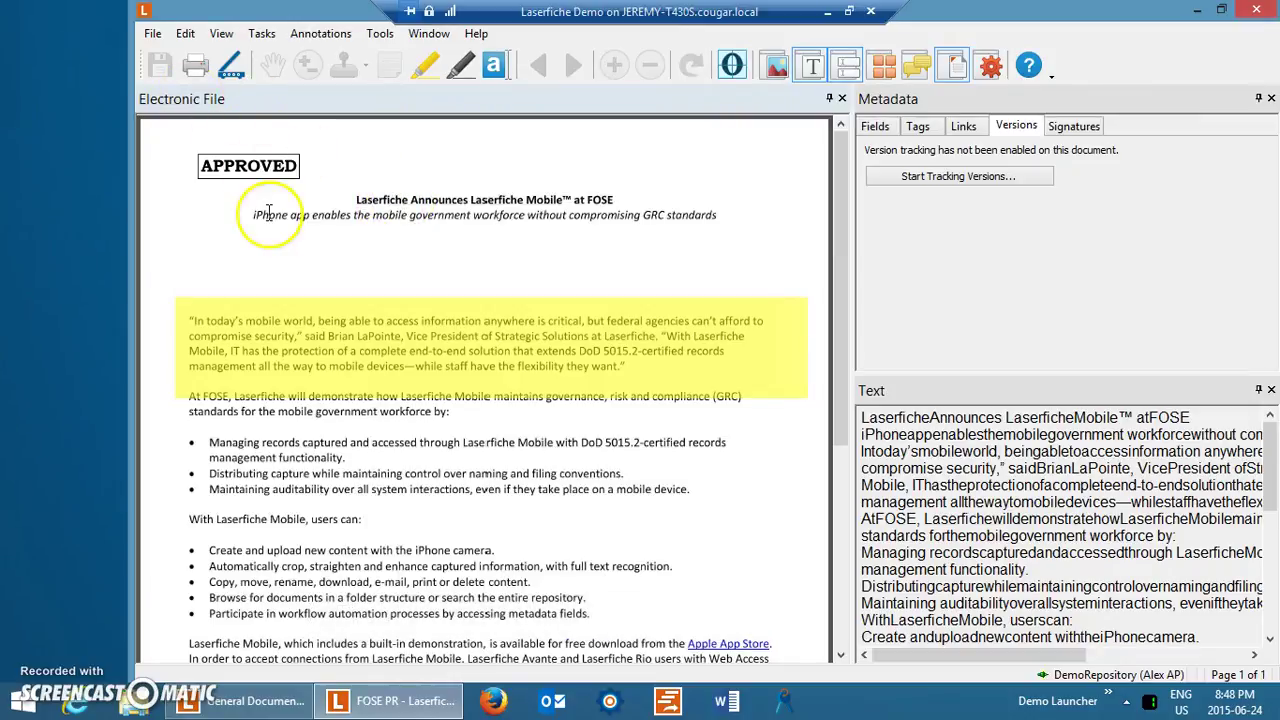
pyautogui.scroll(-5, 779, 483)
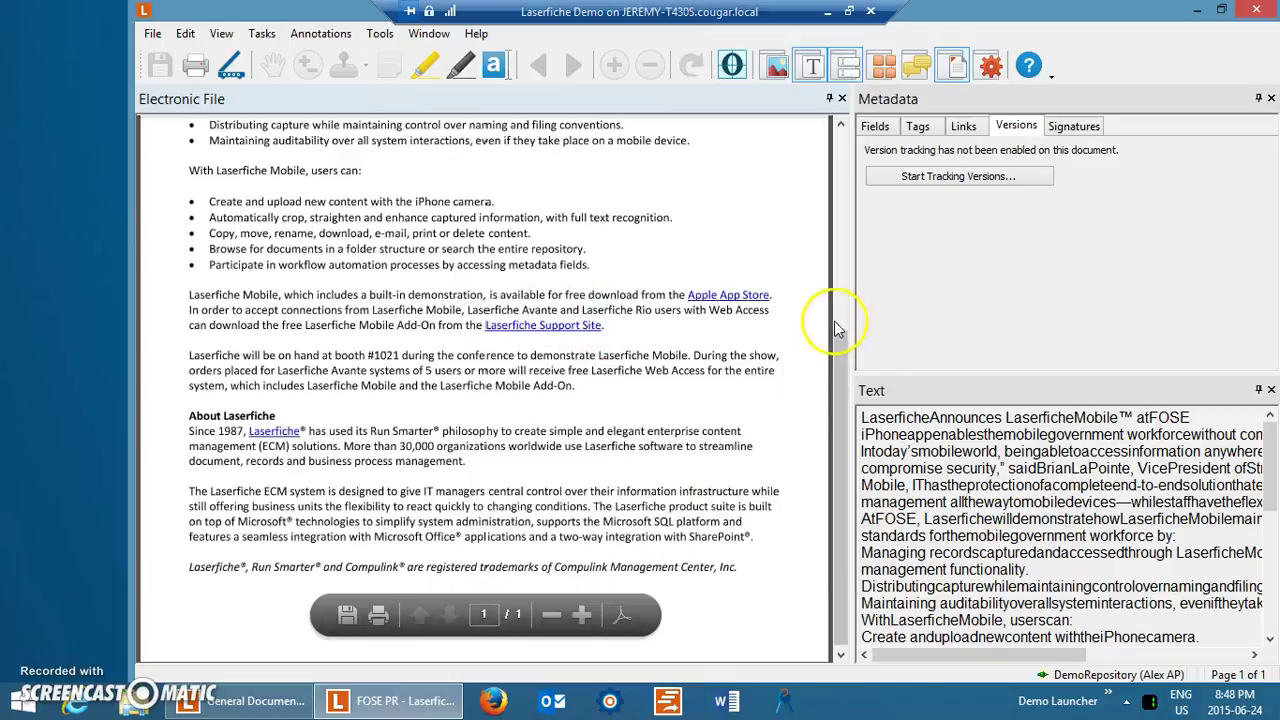
pyautogui.scroll(5, 838, 330)
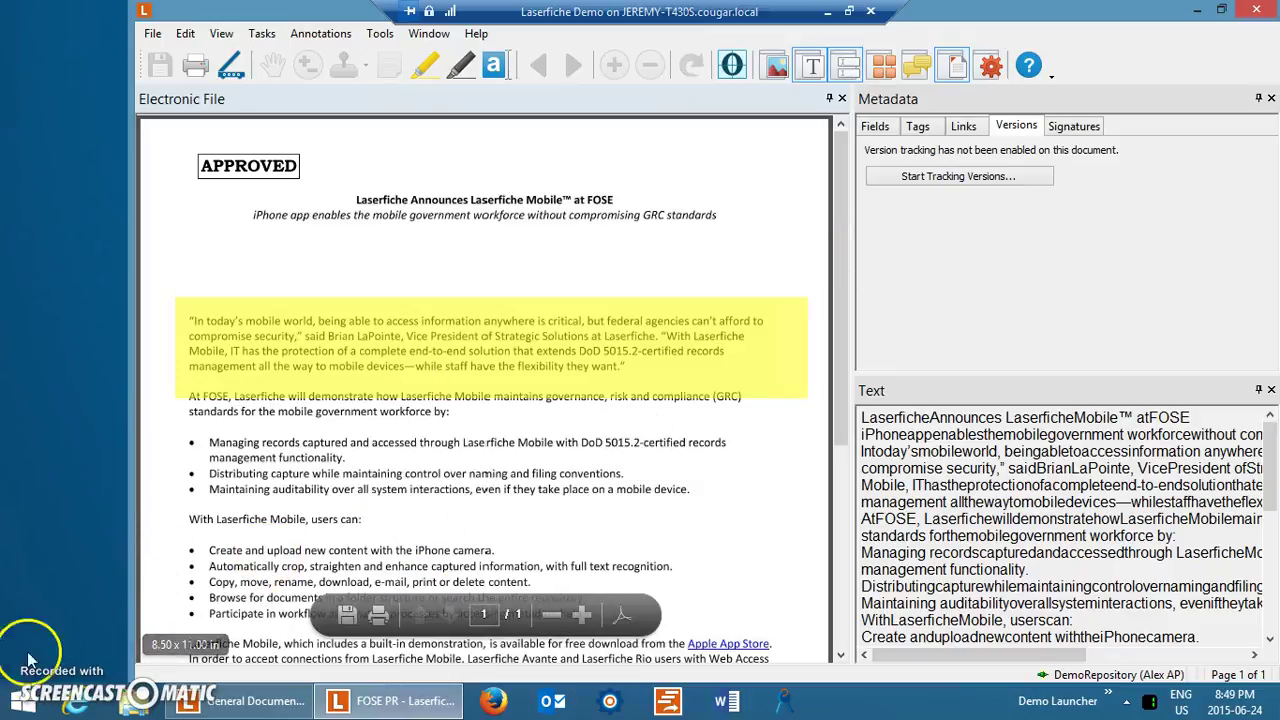
pyautogui.click(1258, 11)
pyautogui.click(571, 380)
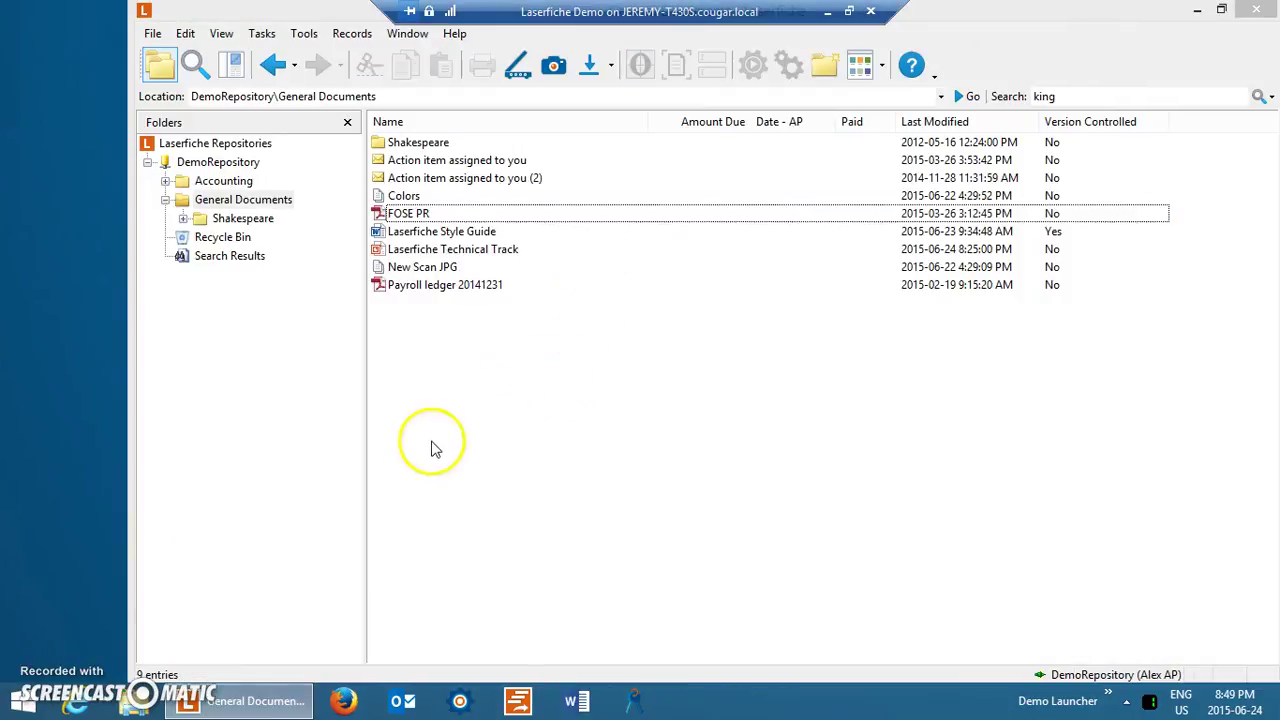
# Show the desktop icons and restore the Laserfiche window to a smaller size.
pyautogui.rightClick(62, 456)
pyautogui.moveTo(80, 465)
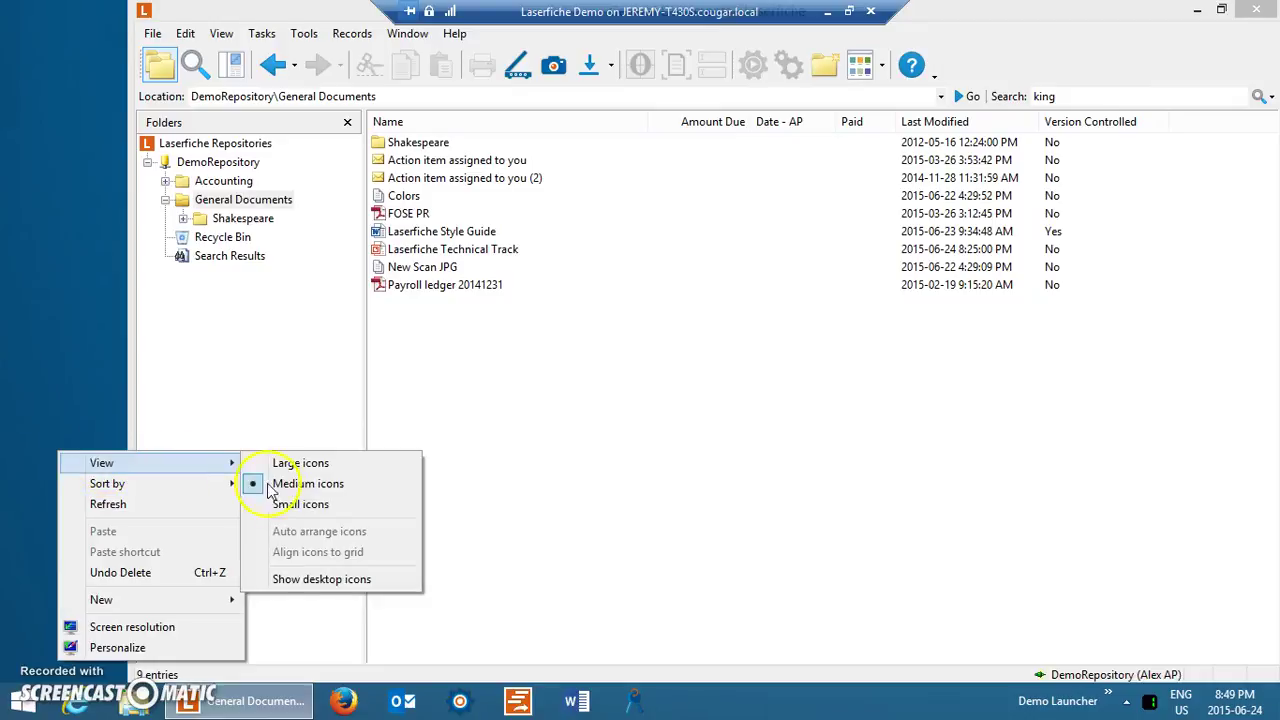
pyautogui.click(326, 582)
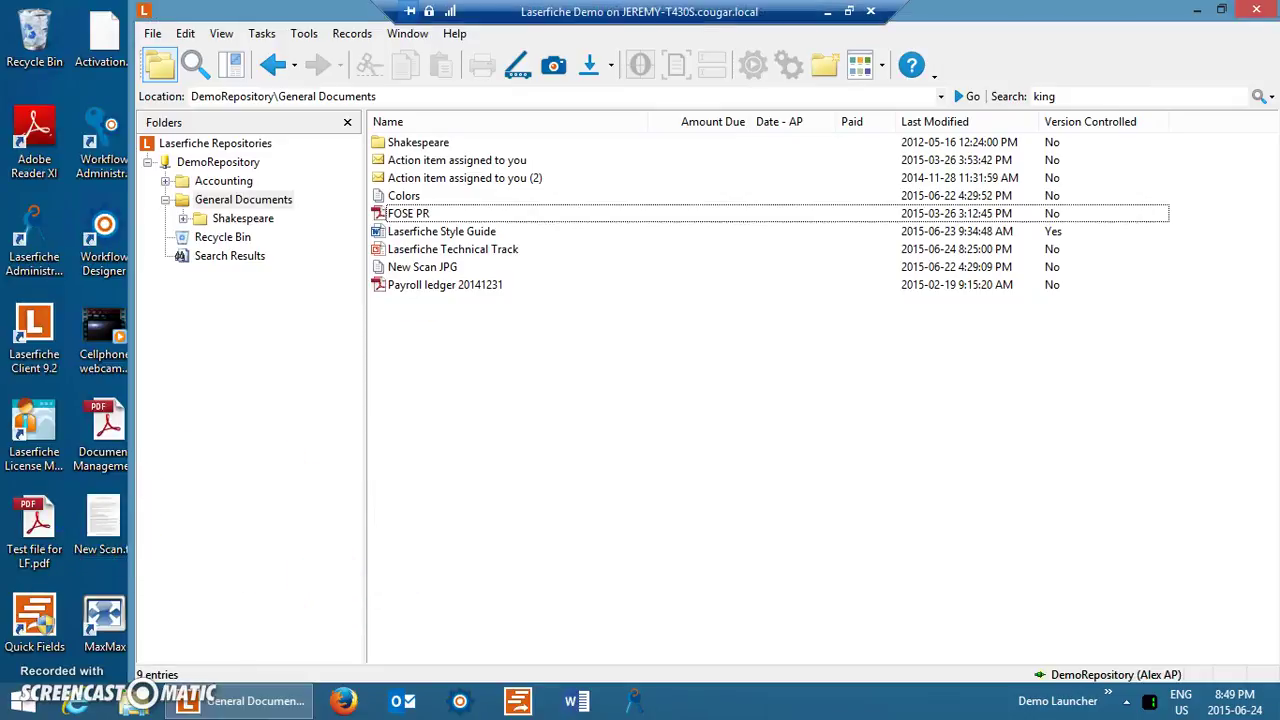
pyautogui.moveTo(337, 14); pyautogui.dragTo(503, 71)
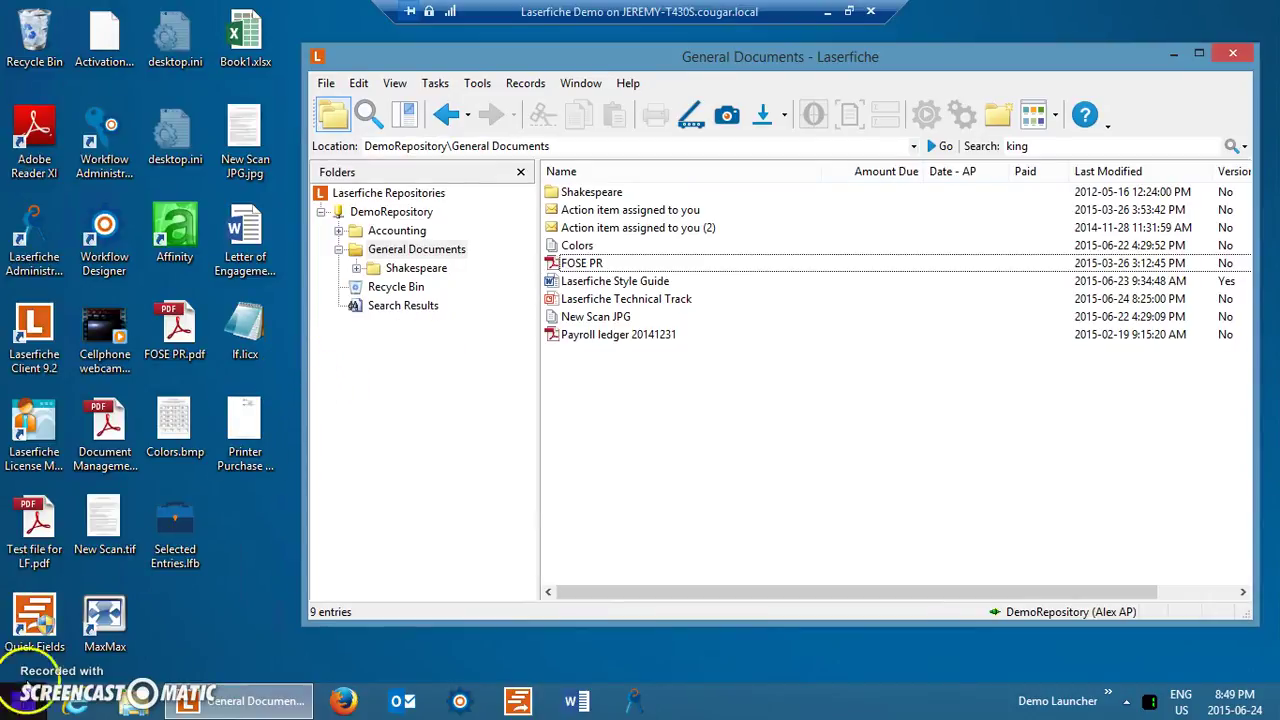
# Import the Document Management Overview PDF from the desktop into General Documents.
pyautogui.moveTo(105, 430); pyautogui.dragTo(606, 400)
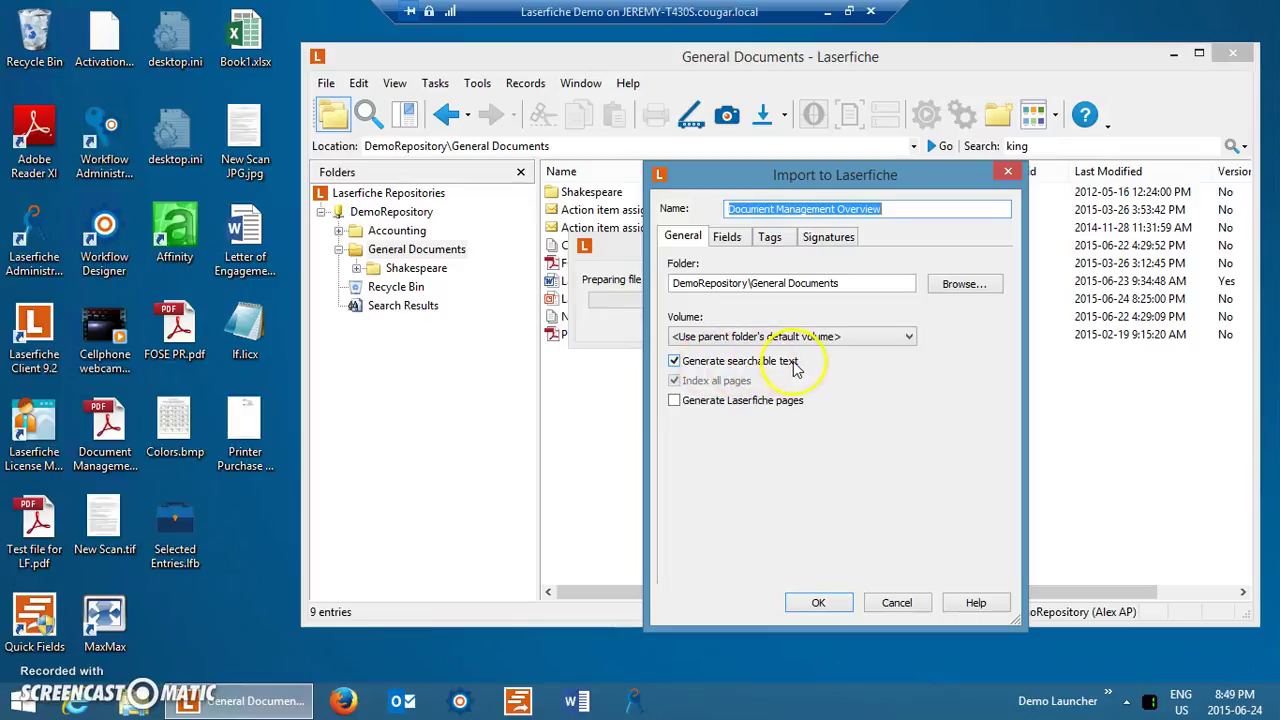
pyautogui.click(810, 602)
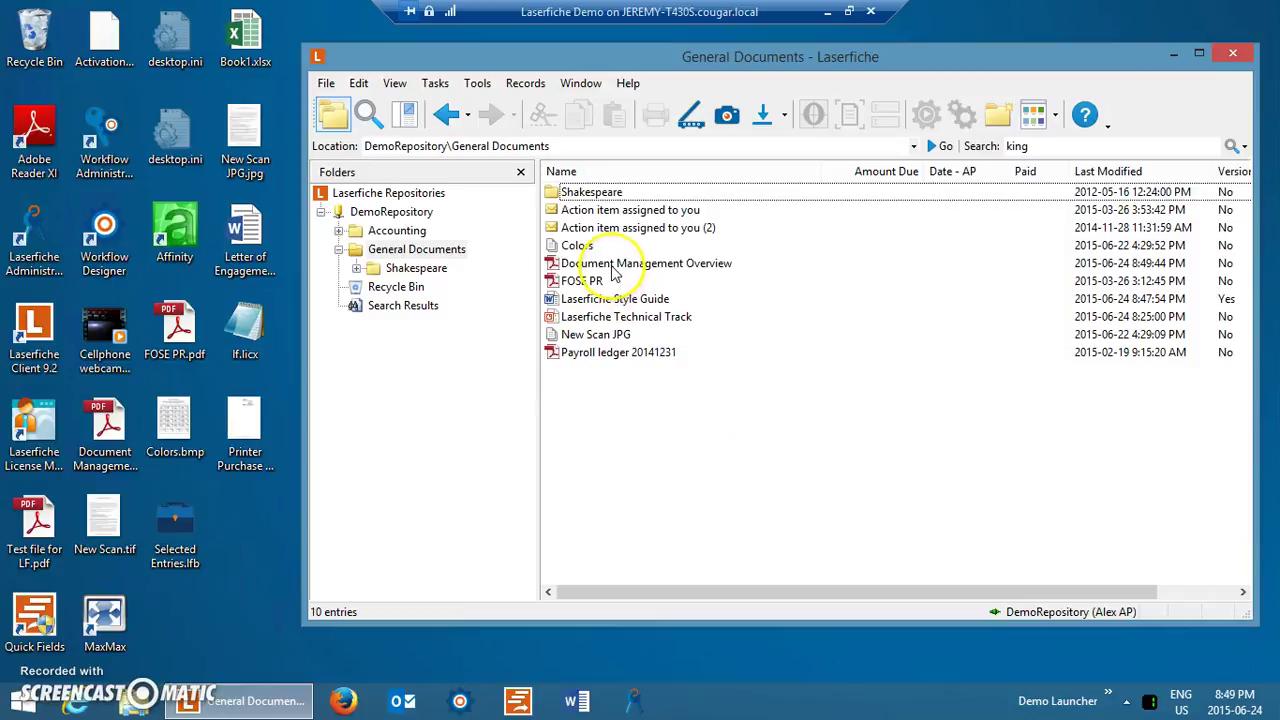
pyautogui.rightClick(605, 267)
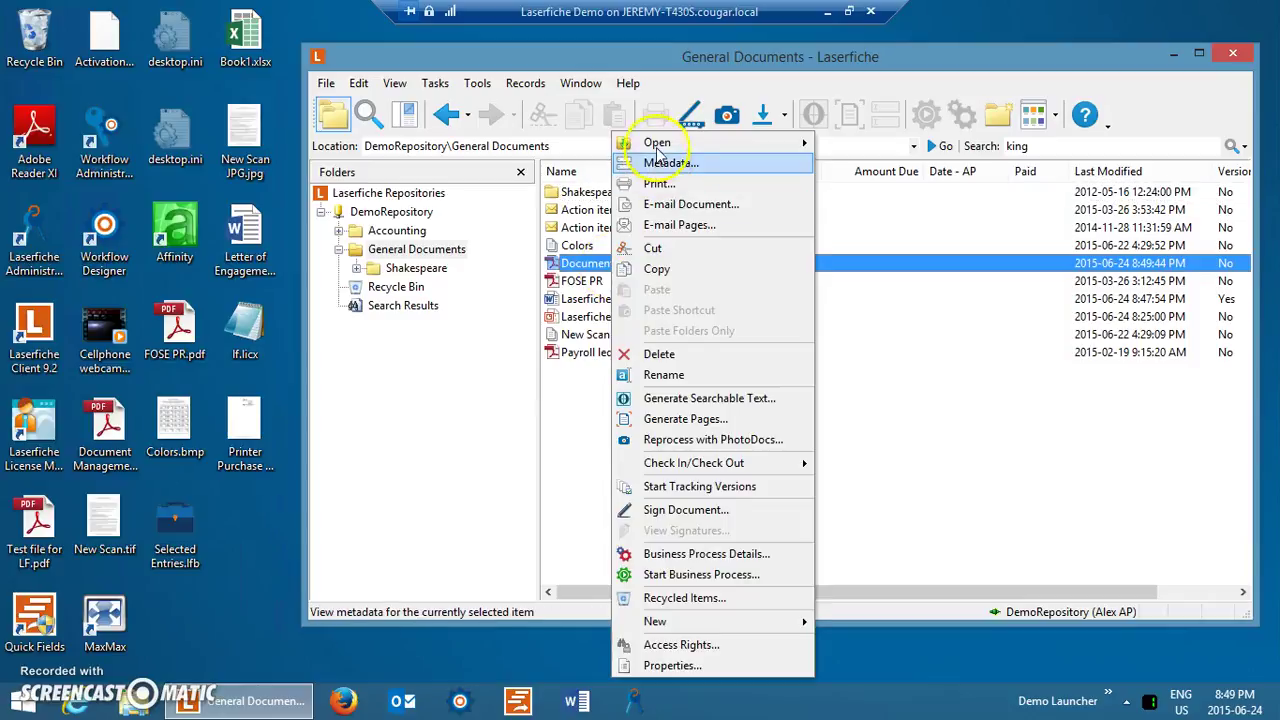
pyautogui.doubleClick(604, 266)
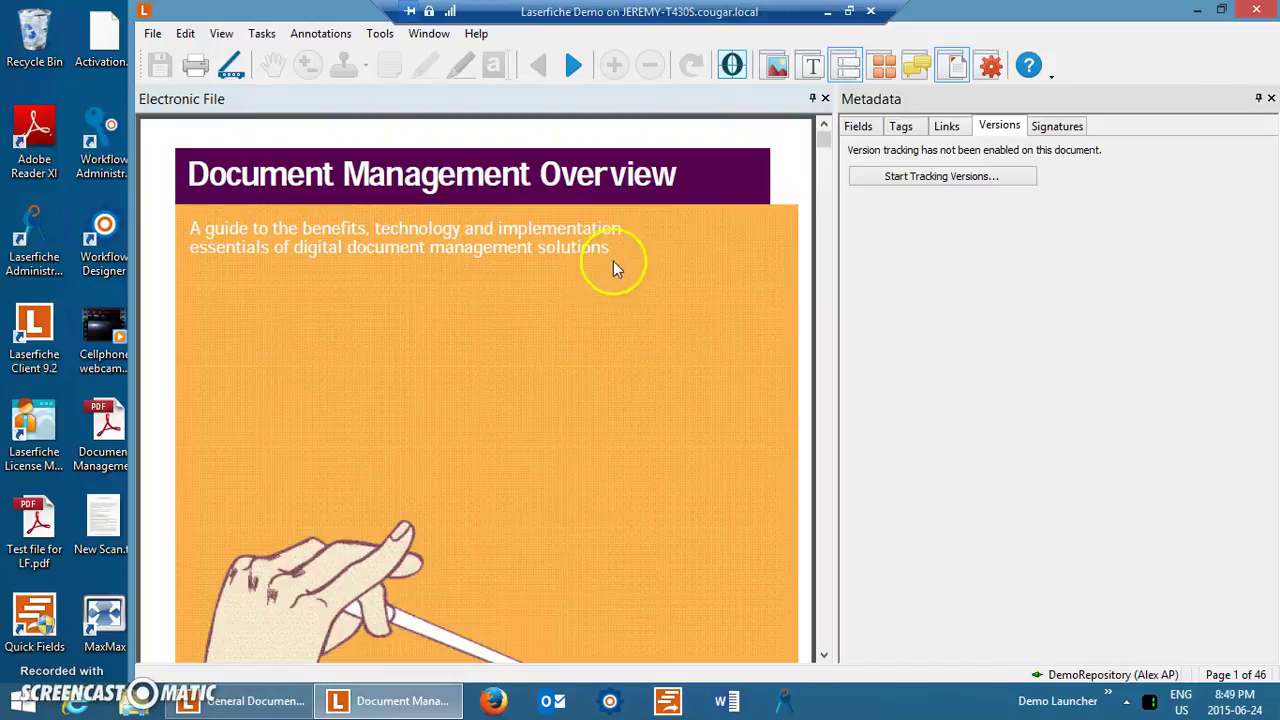
pyautogui.click(811, 62)
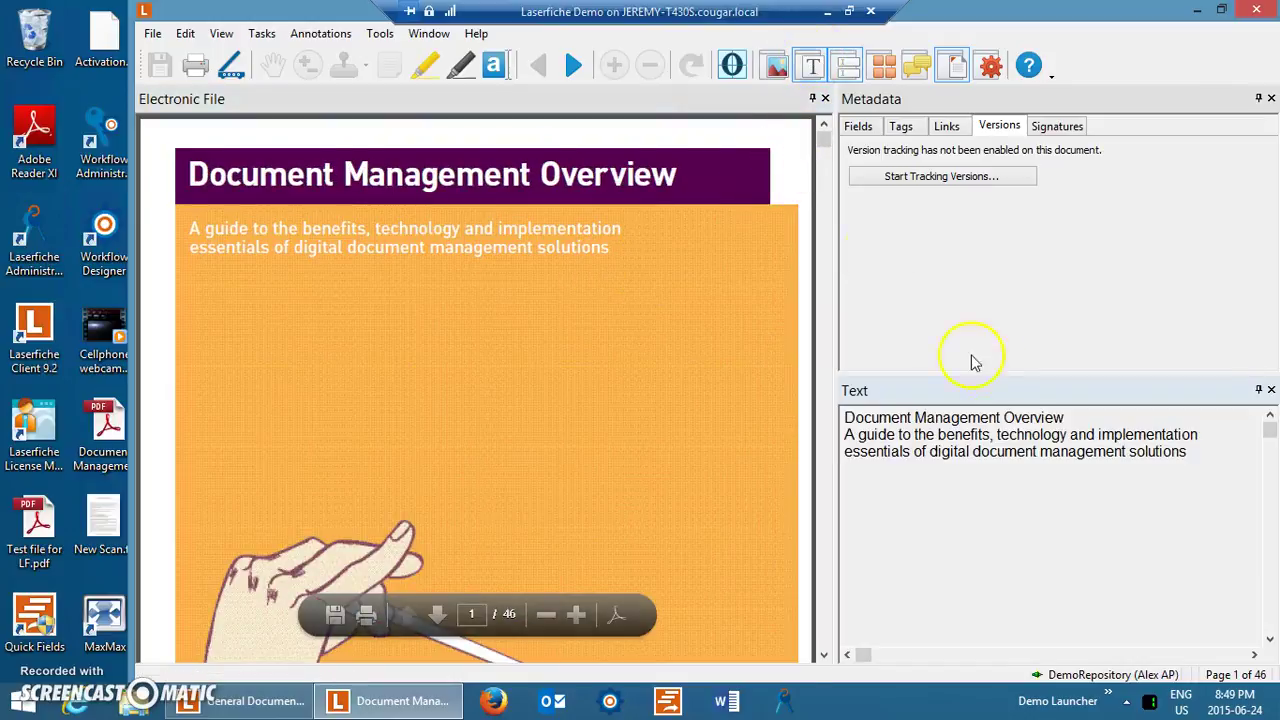
pyautogui.scroll(-10, 823, 360)
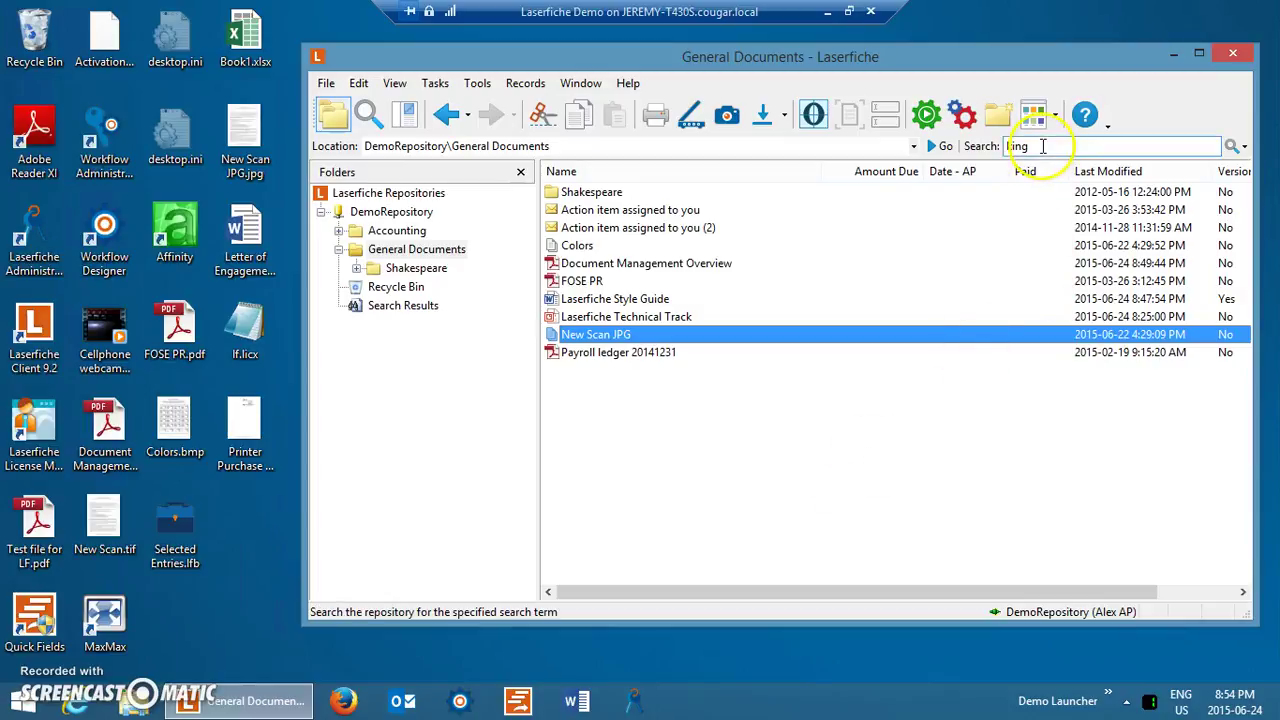
# Quick-search for 'claremont', review the 2 Style Guide hits, and clear the search term.
pyautogui.click(1043, 150)
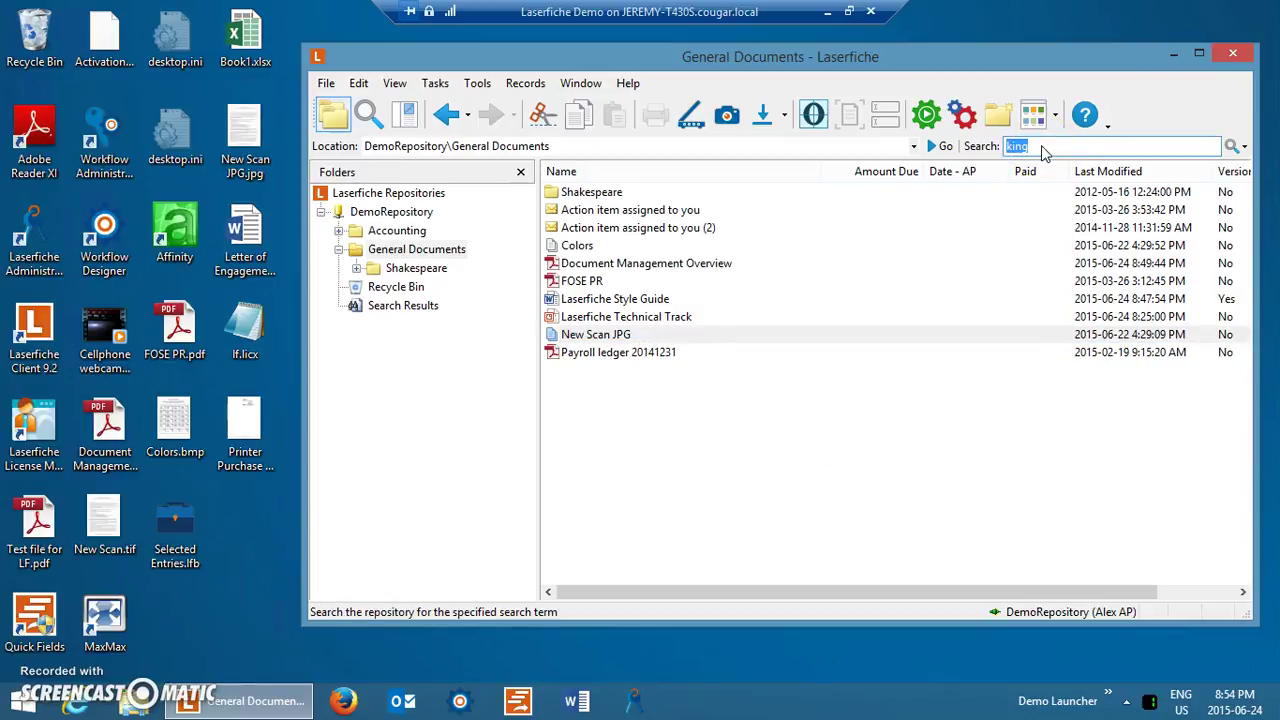
pyautogui.write('claremont')
pyautogui.press('Return')
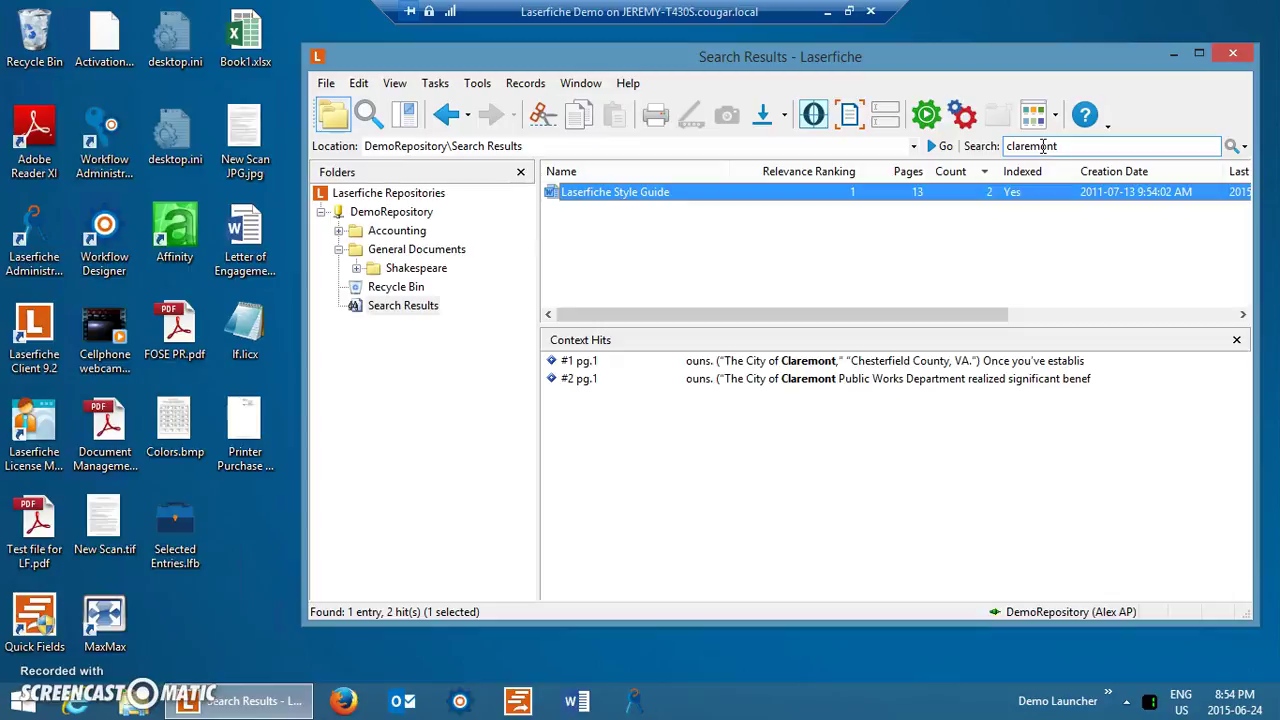
pyautogui.doubleClick(1043, 146)
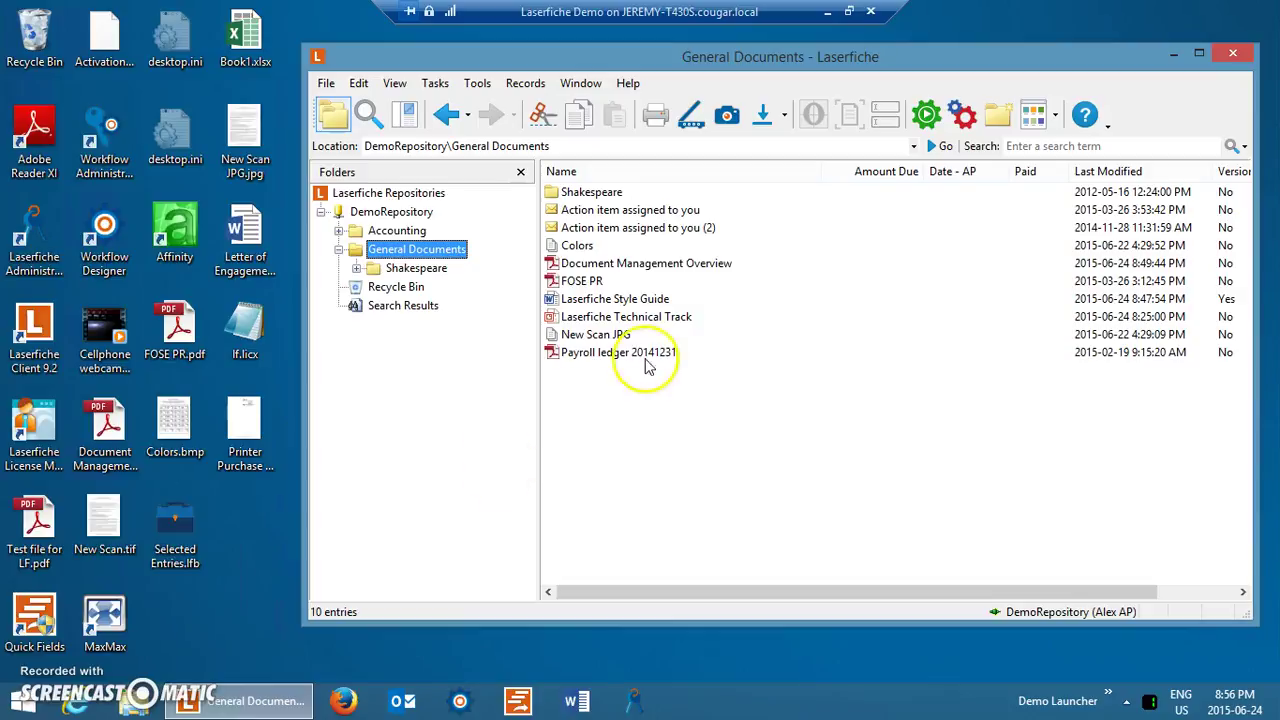
# View the New Scan JPG document and close its viewer.
pyautogui.click(576, 336)
pyautogui.doubleClick(576, 338)
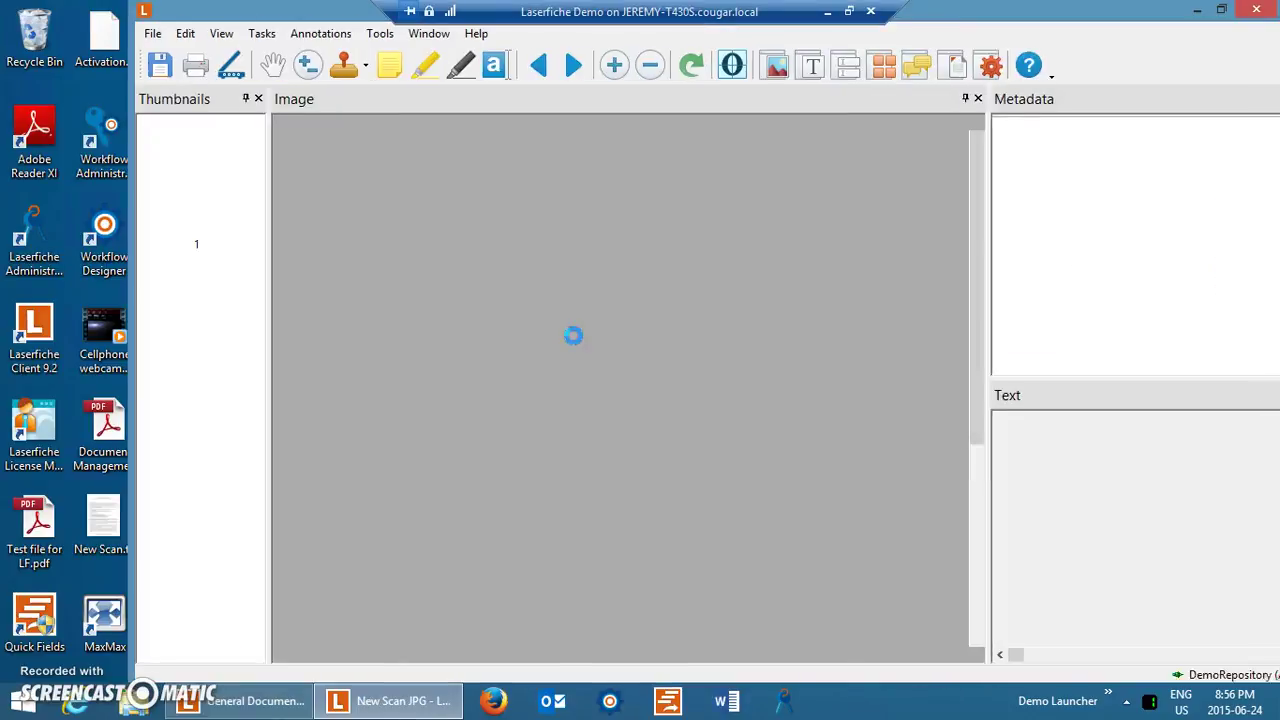
pyautogui.click(1265, 12)
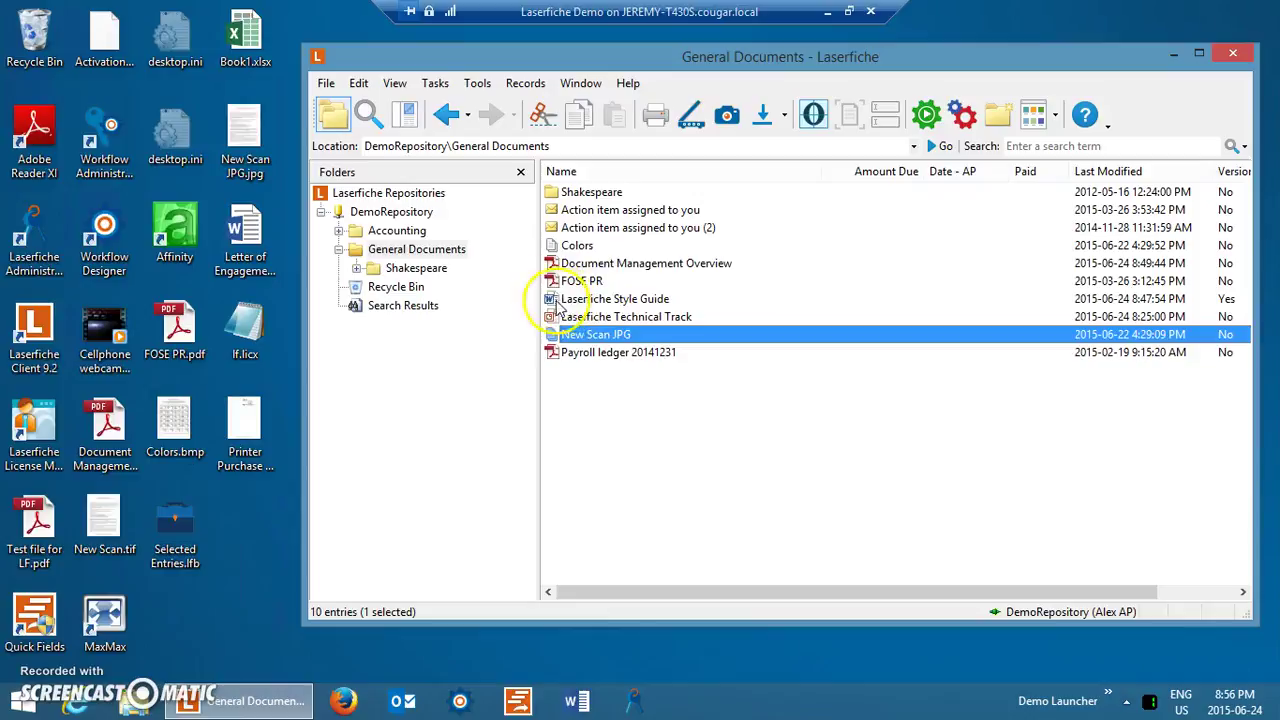
# View the Colors document, then export it to the desktop as Colors.pdf.
pyautogui.doubleClick(576, 245)
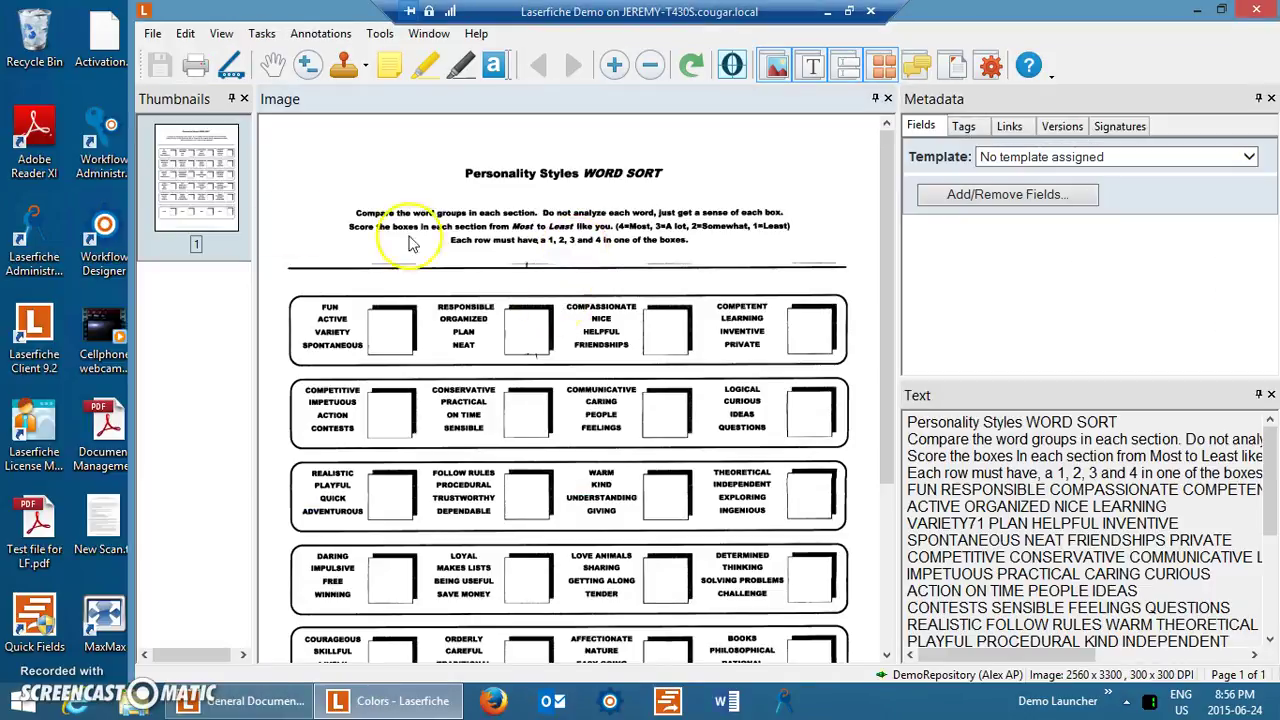
pyautogui.click(1256, 9)
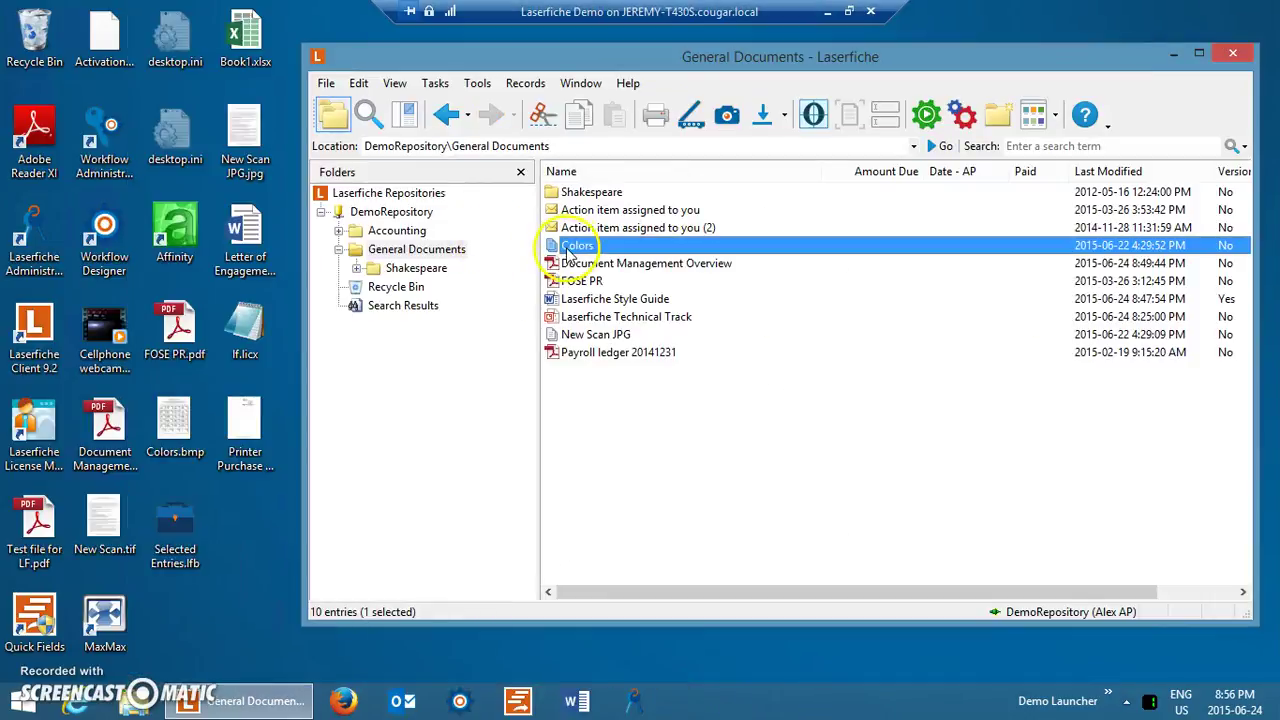
pyautogui.moveTo(566, 245); pyautogui.dragTo(242, 520)
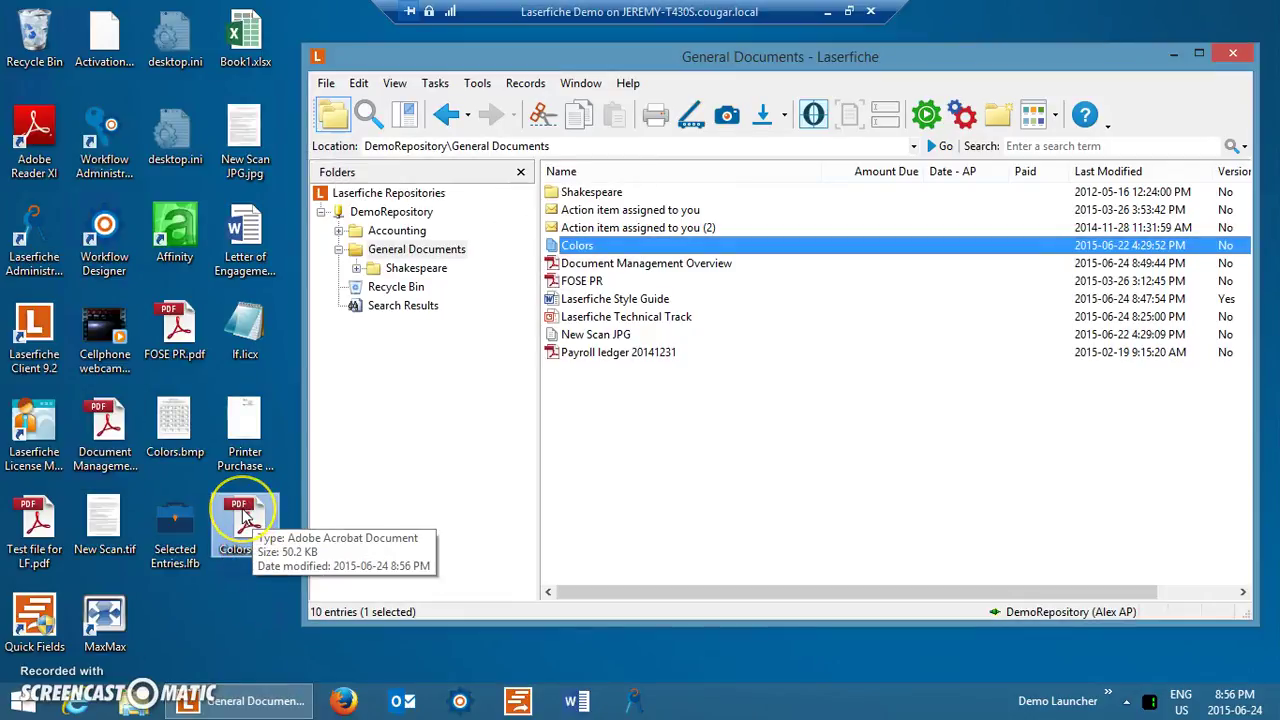
pyautogui.rightClick(587, 251)
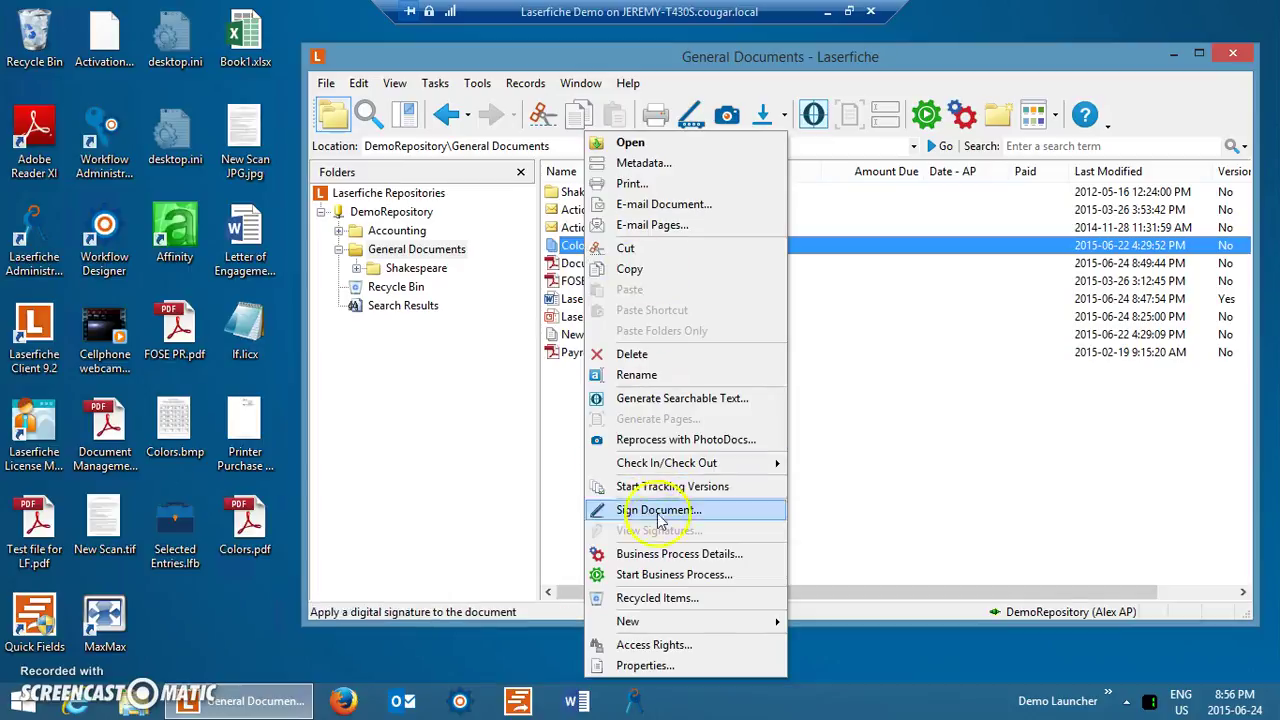
pyautogui.click(650, 204)
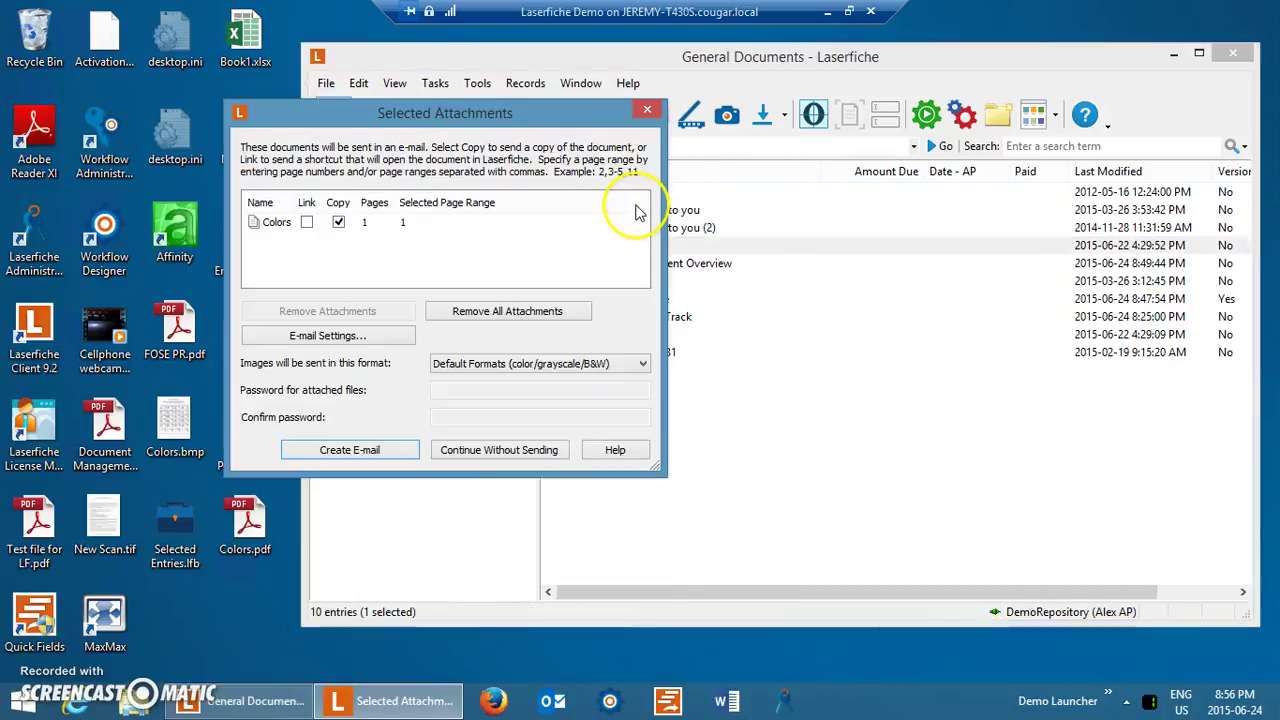
pyautogui.click(470, 363)
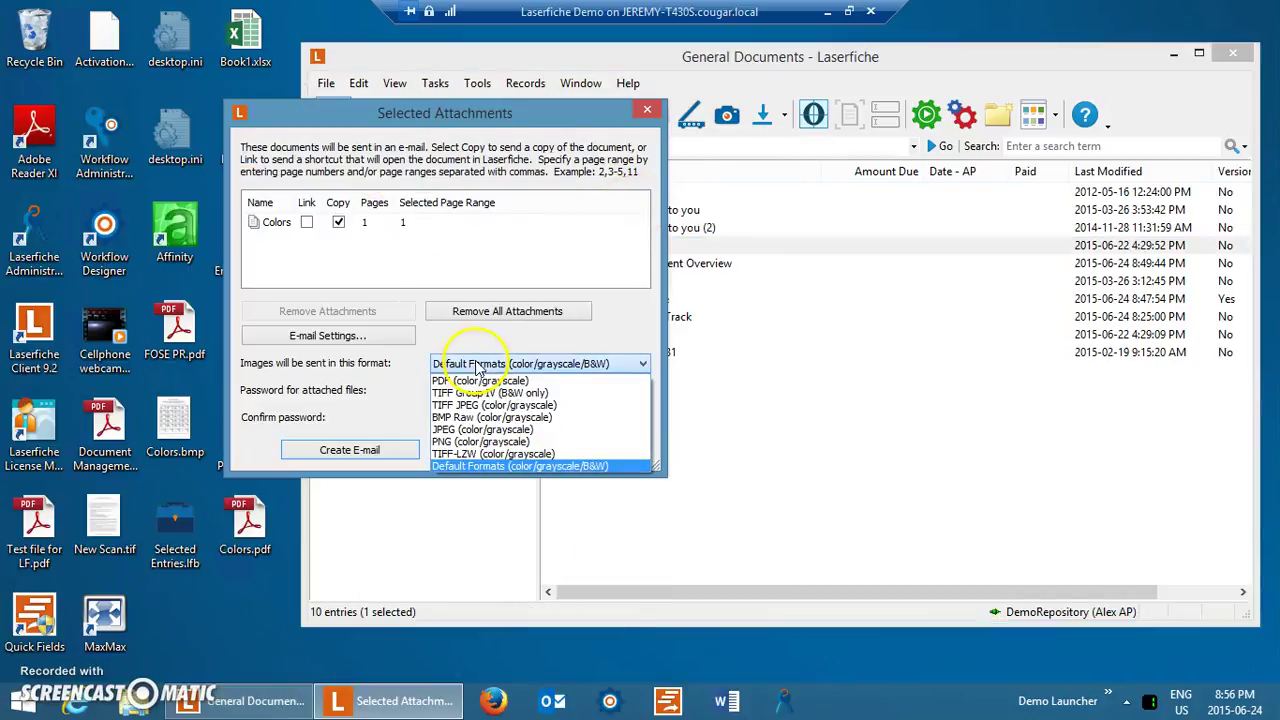
pyautogui.click(470, 380)
pyautogui.click(455, 390)
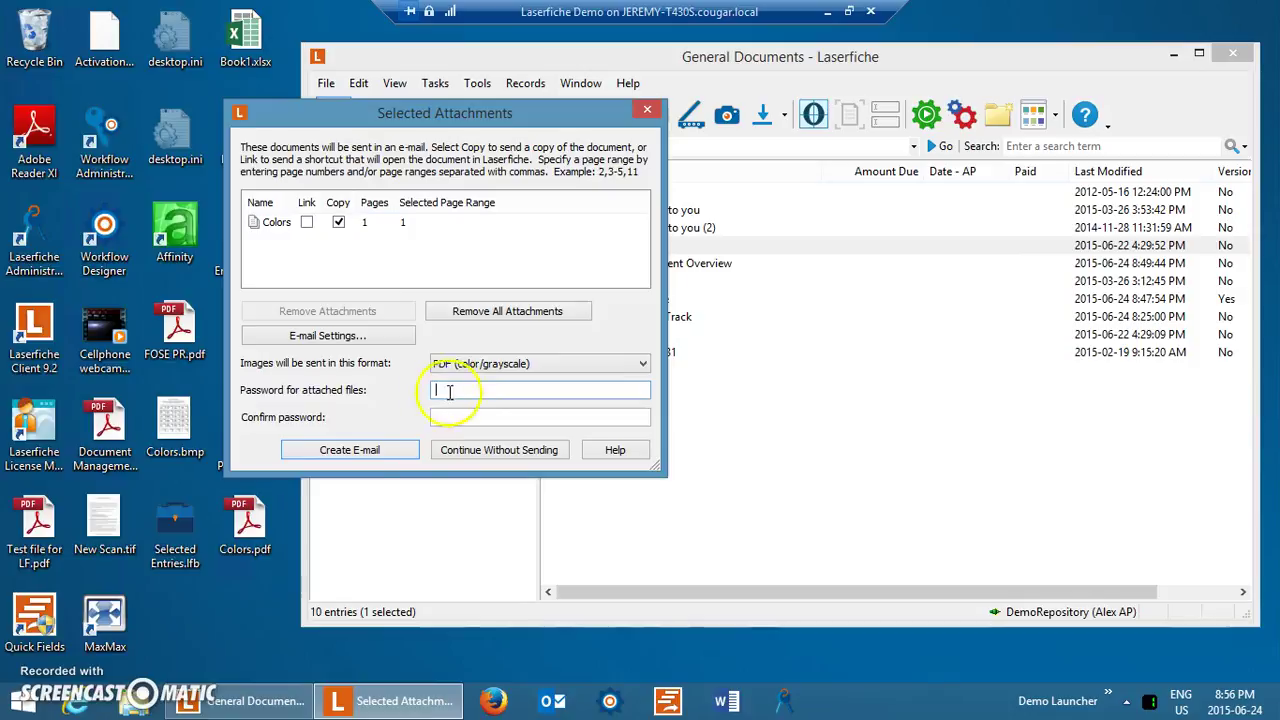
pyautogui.click(647, 109)
pyautogui.click(487, 331)
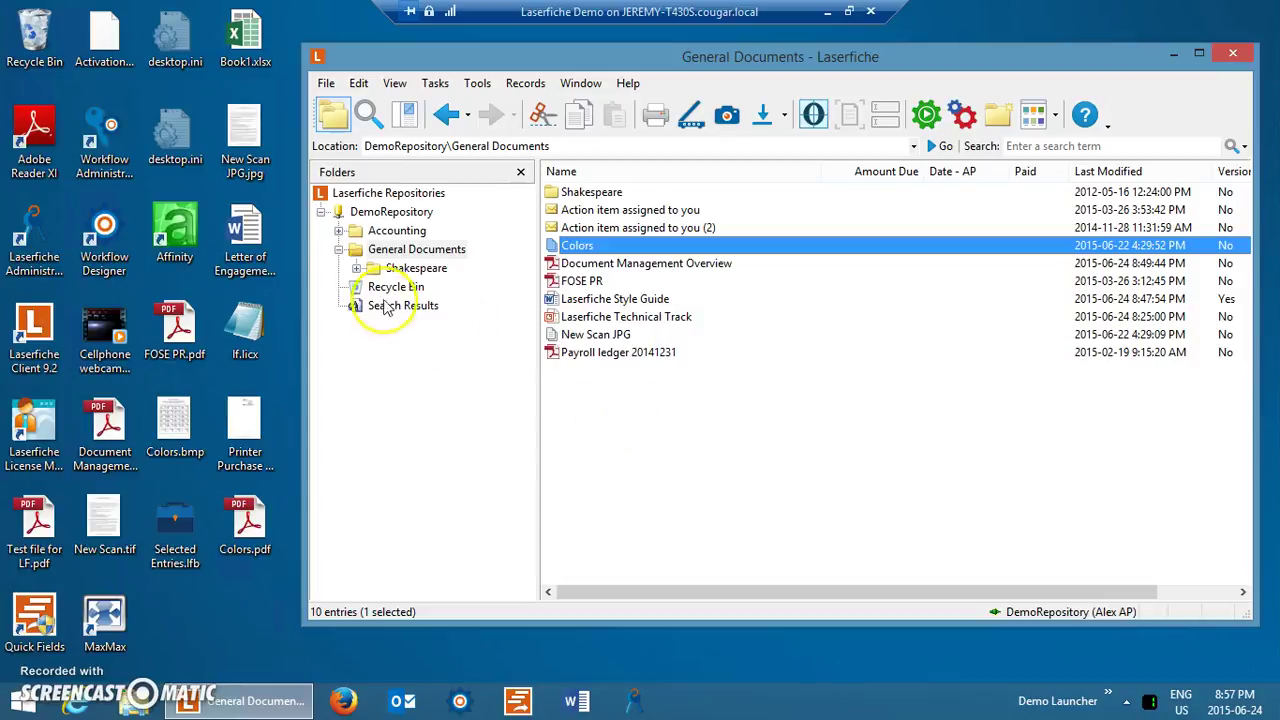
# Expand Accounting > Accounts Payable > Purchase Orders and show the CandyFiche folder's two documents.
pyautogui.click(339, 231)
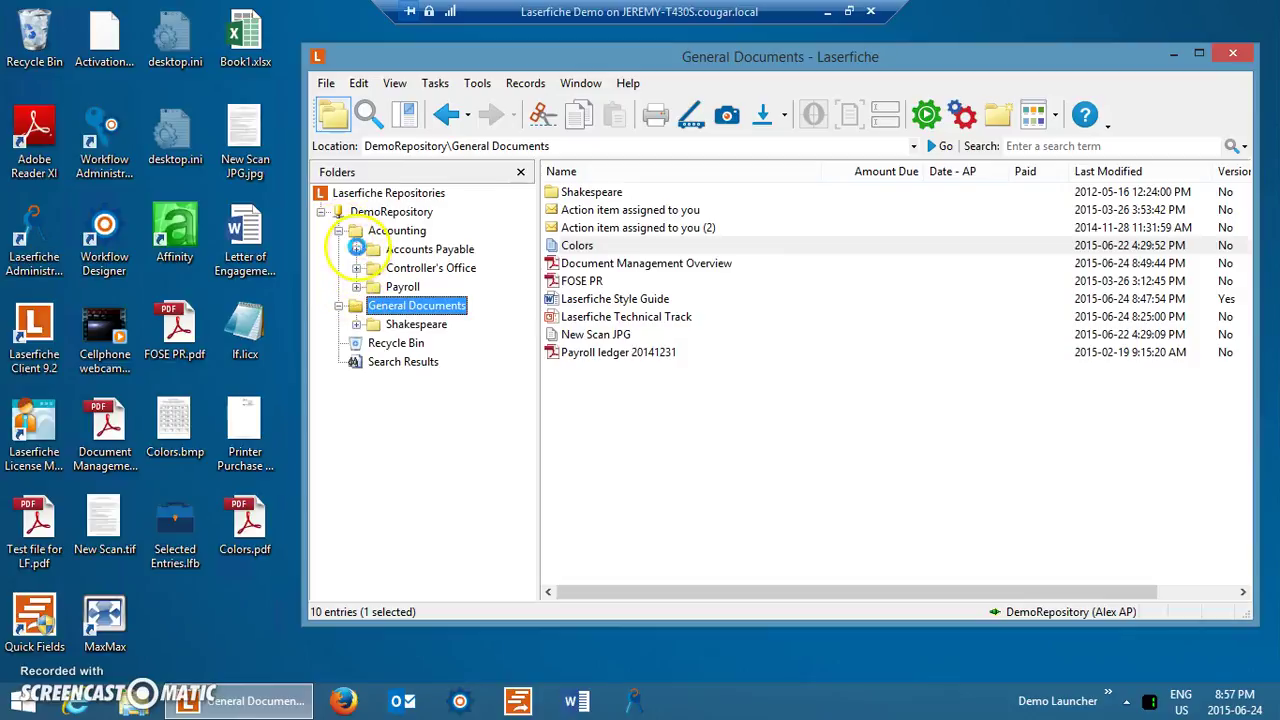
pyautogui.click(356, 249)
pyautogui.click(374, 343)
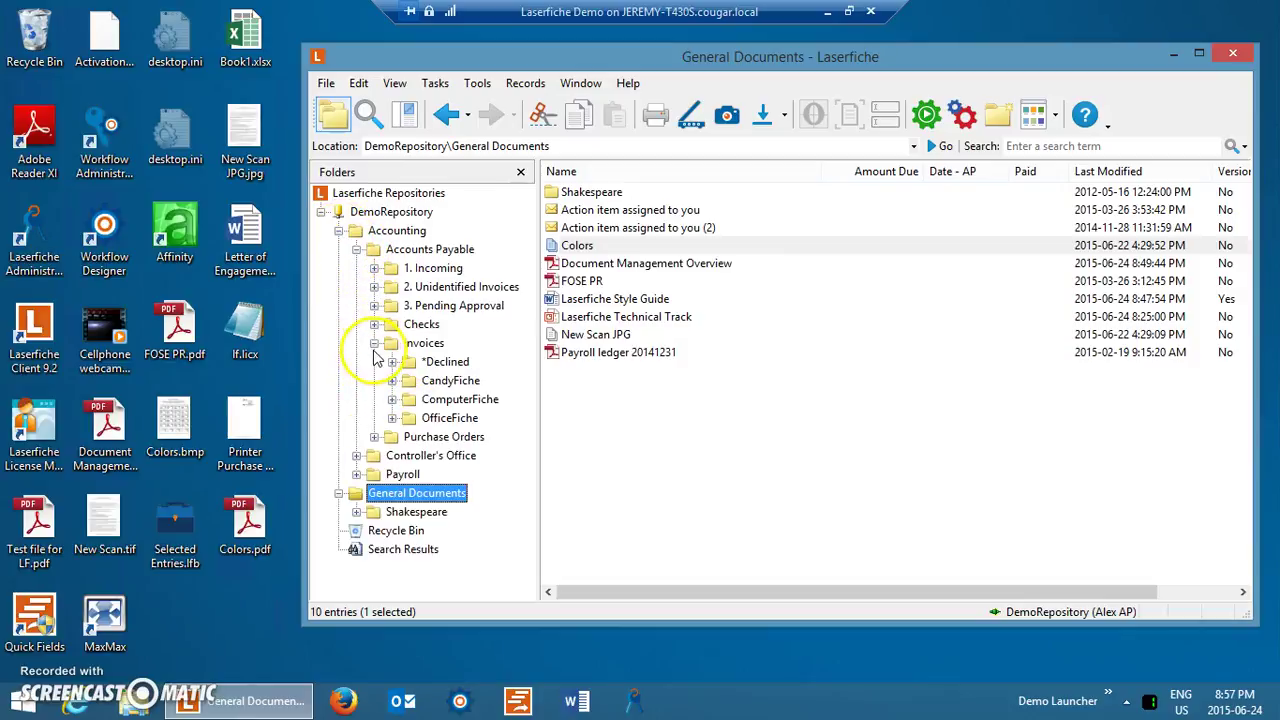
pyautogui.click(374, 343)
pyautogui.click(374, 362)
pyautogui.click(432, 382)
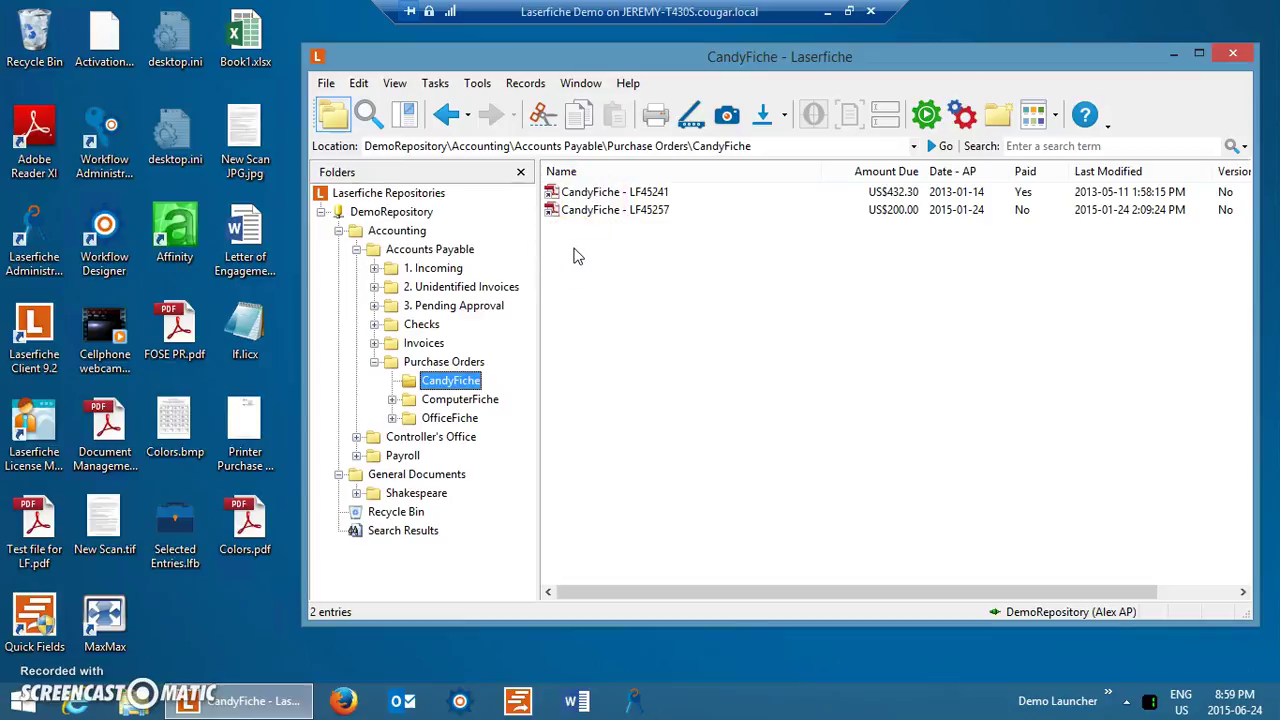
# Exit the client and log back into DemoRepository with the records user's name and password.
pyautogui.click(1233, 52)
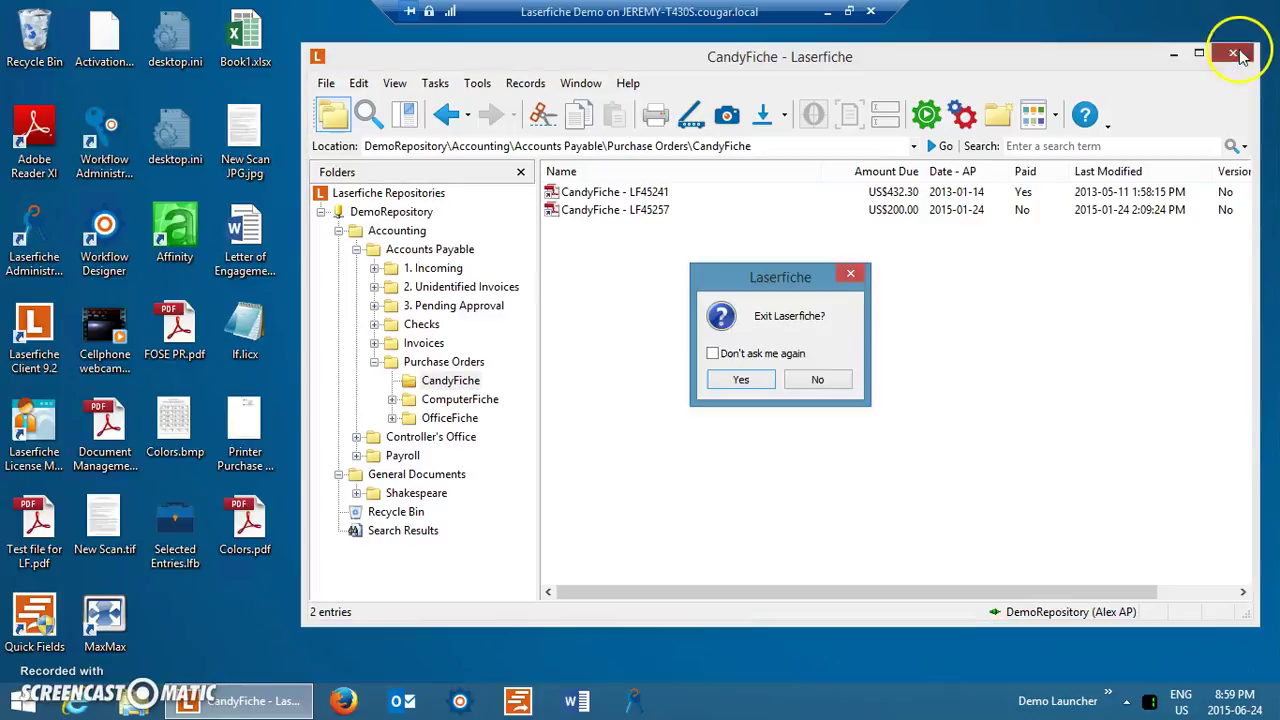
pyautogui.click(738, 382)
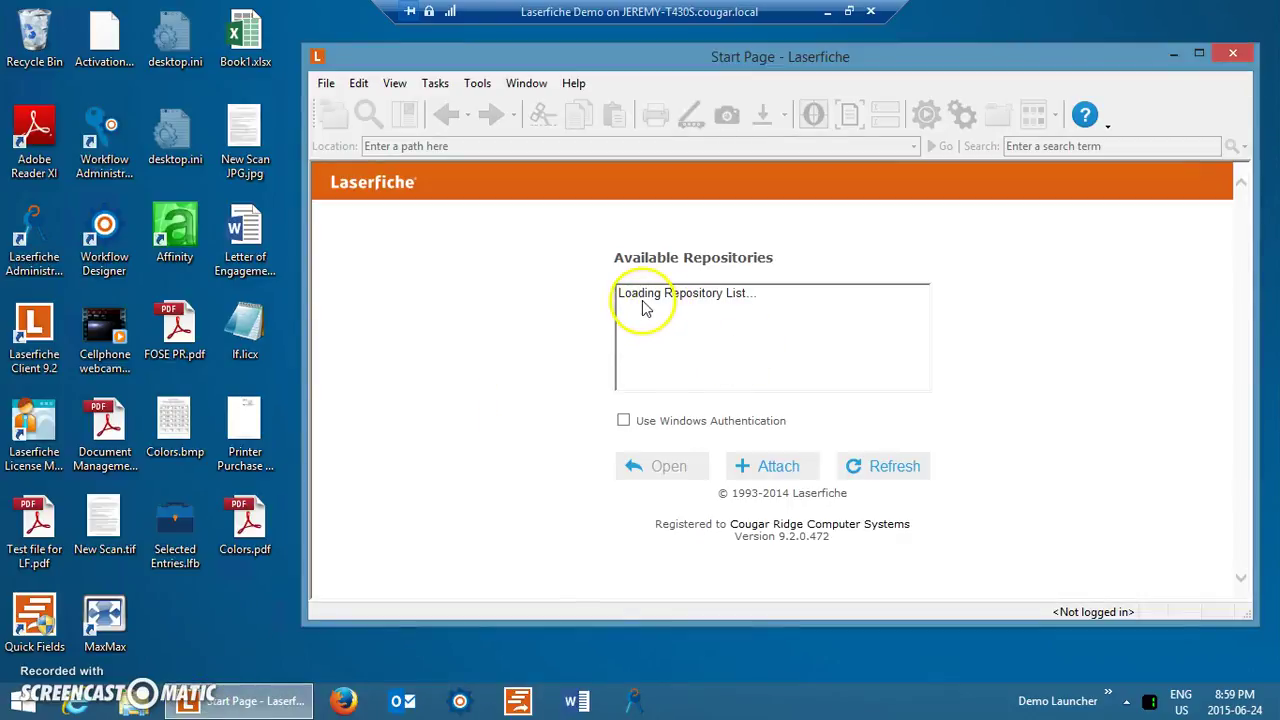
pyautogui.doubleClick(660, 293)
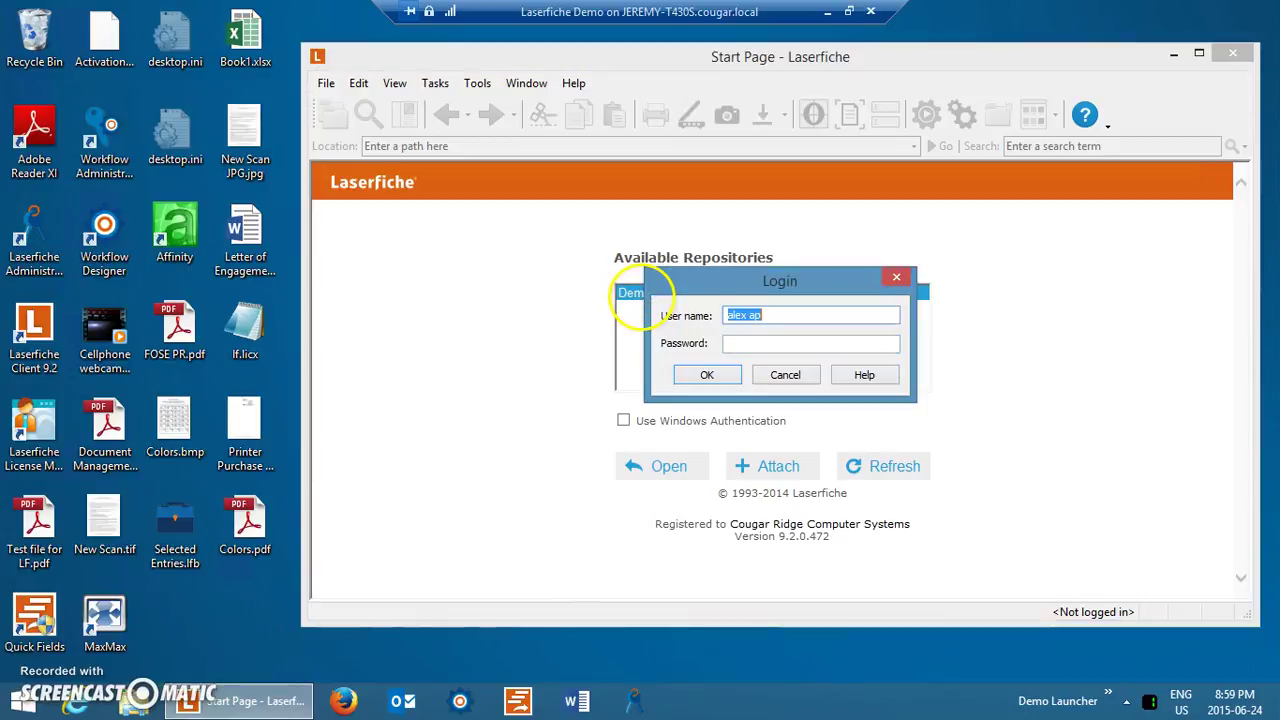
pyautogui.press('Tab')
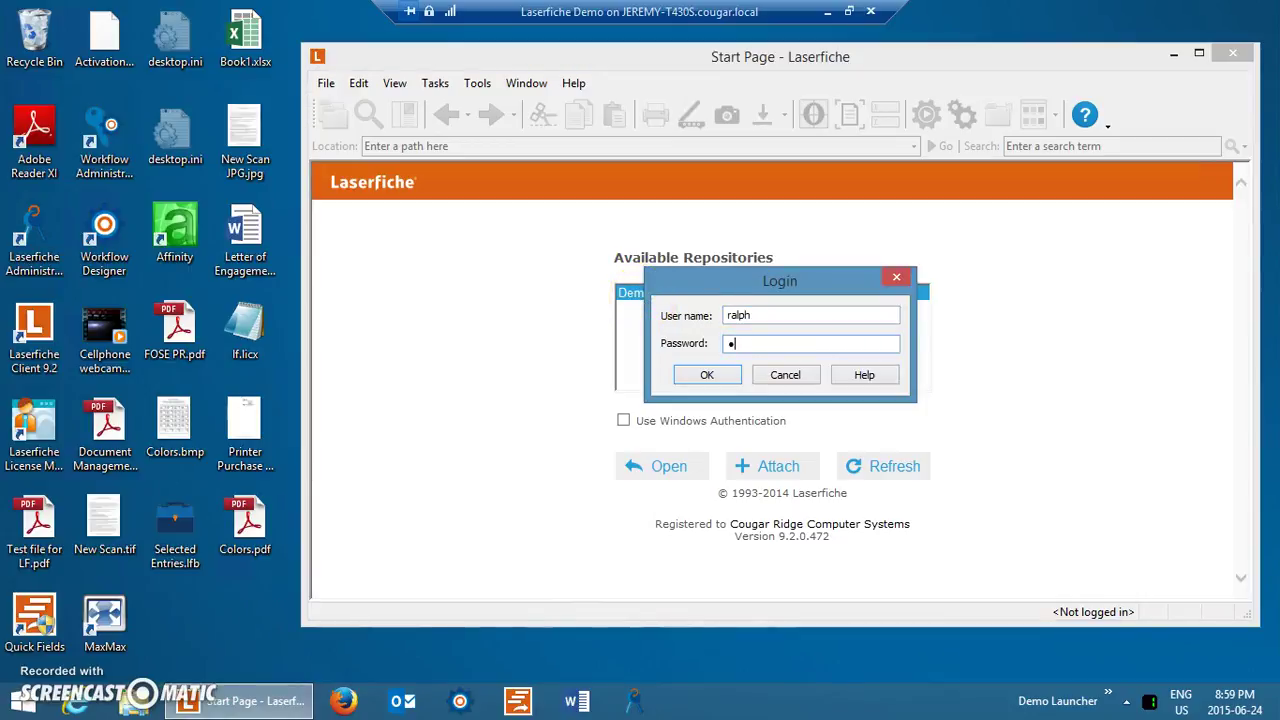
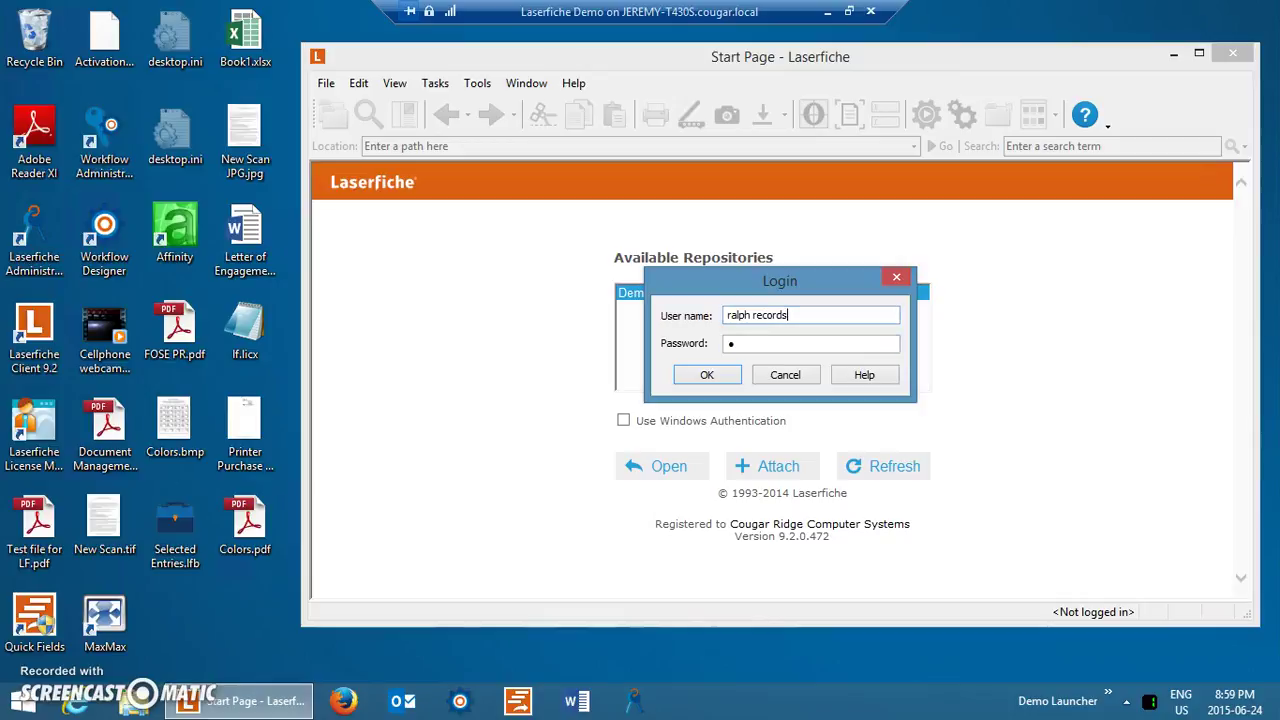
pyautogui.press('Tab')
pyautogui.press('Return')
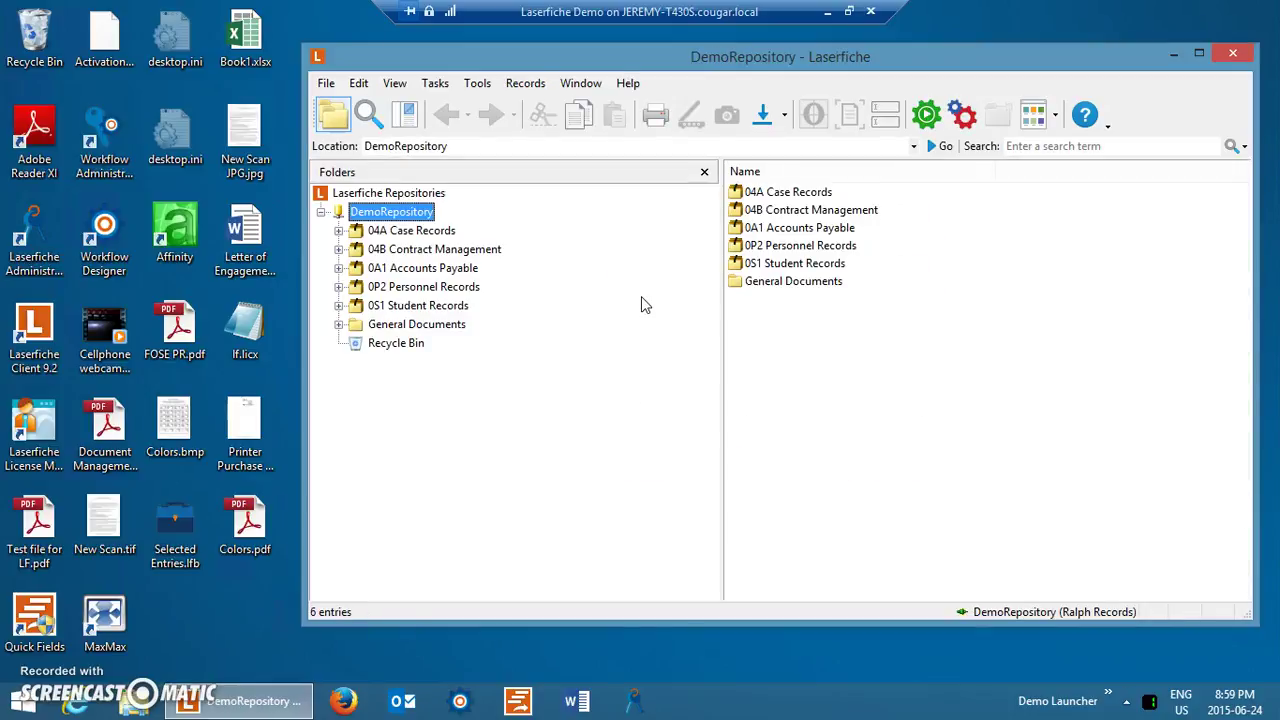
# Expand 0A1 Accounts Payable > 01-7A Purchase Orders and open the 2013-01 record folder.
pyautogui.click(339, 268)
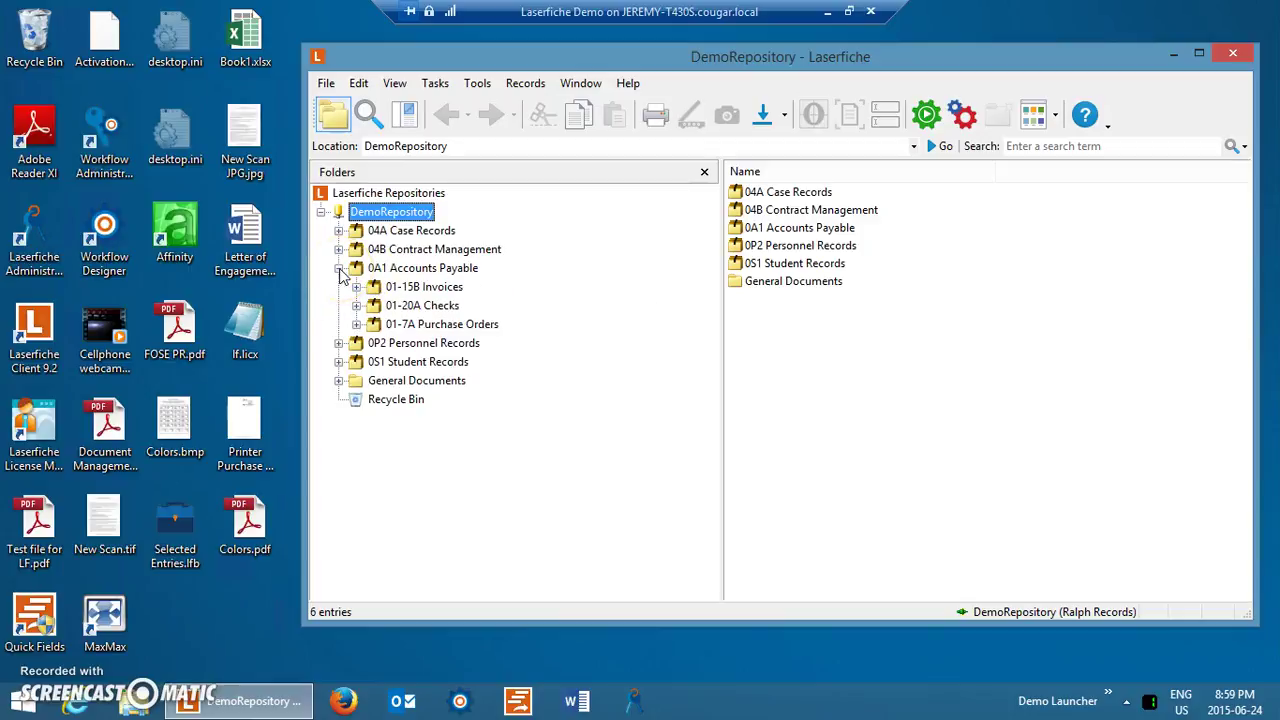
pyautogui.click(356, 324)
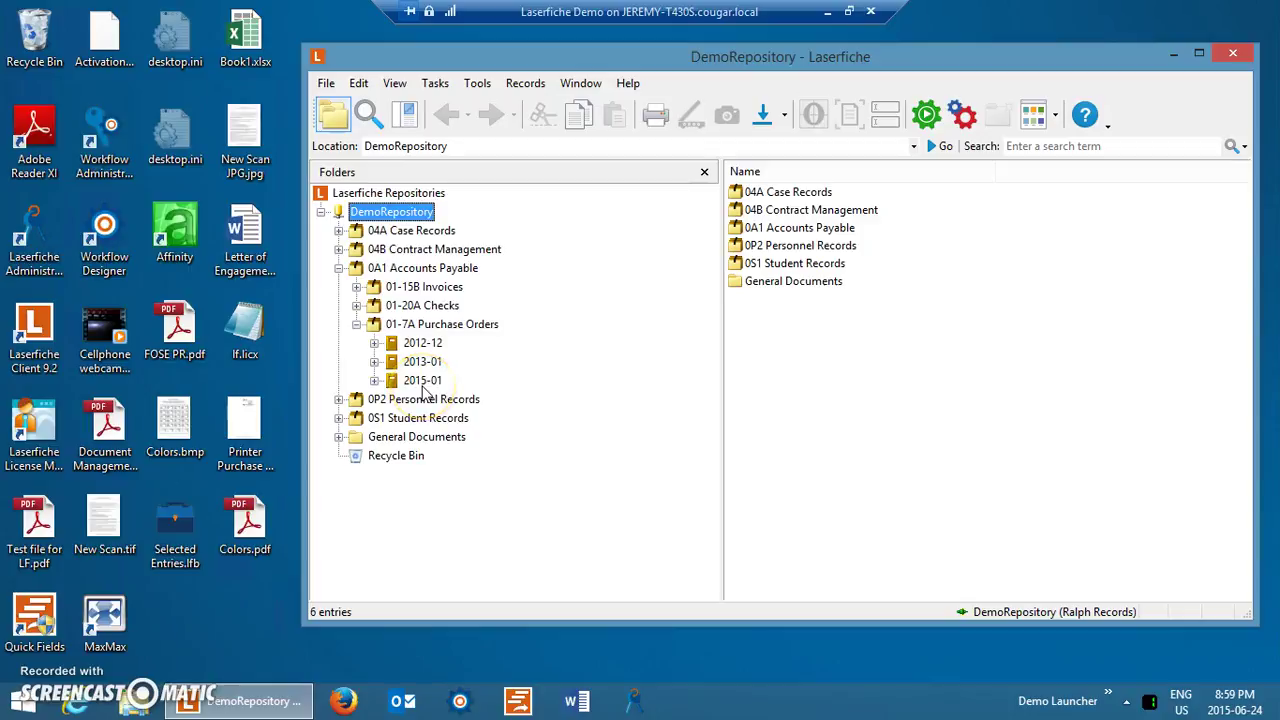
pyautogui.click(424, 384)
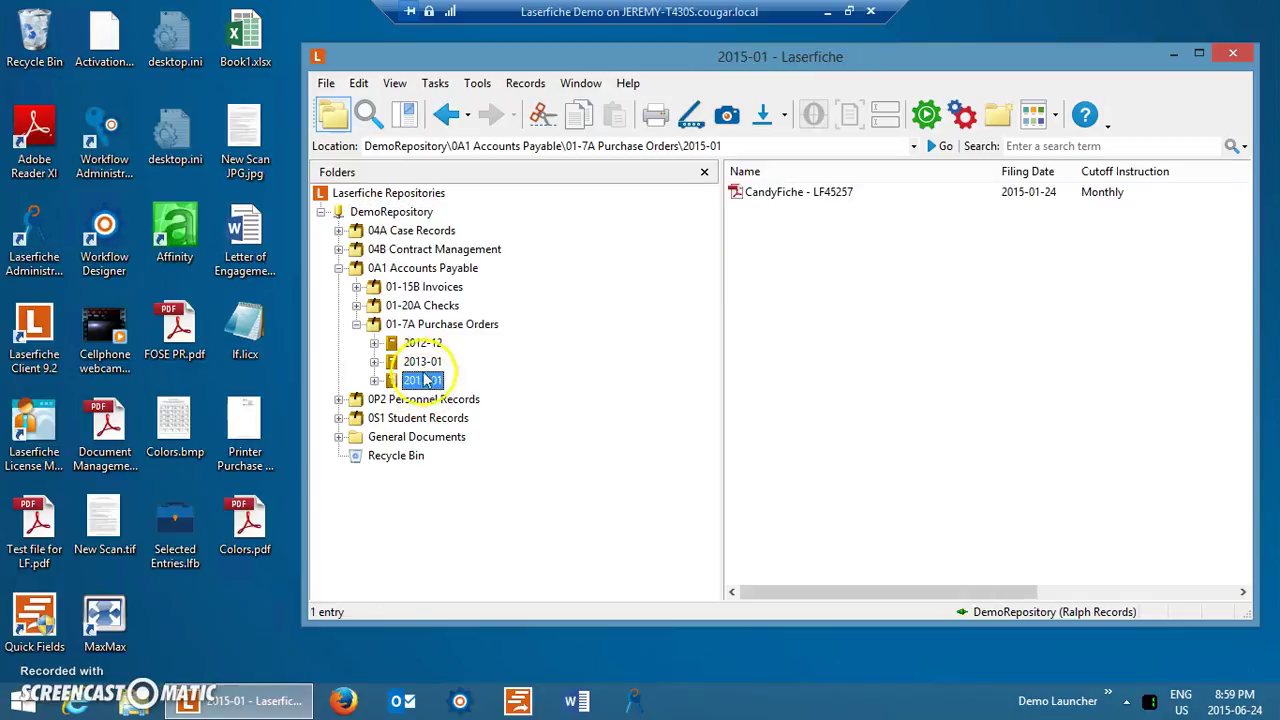
pyautogui.click(428, 366)
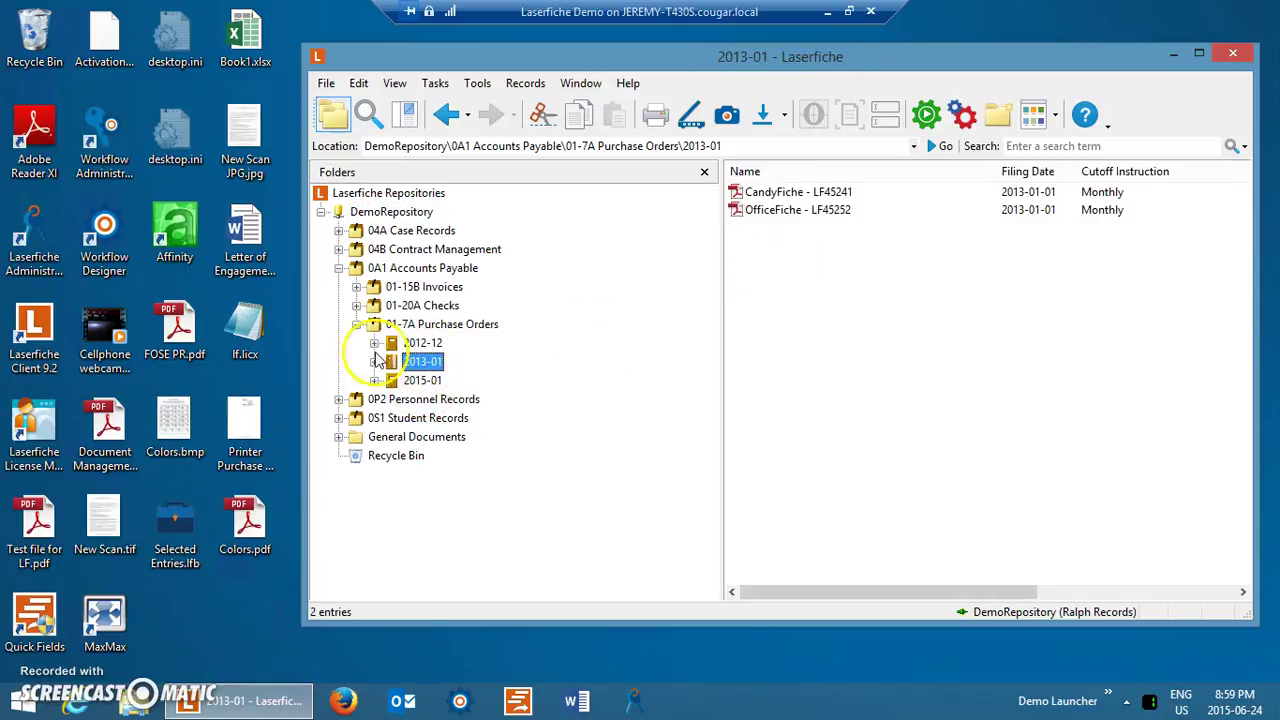